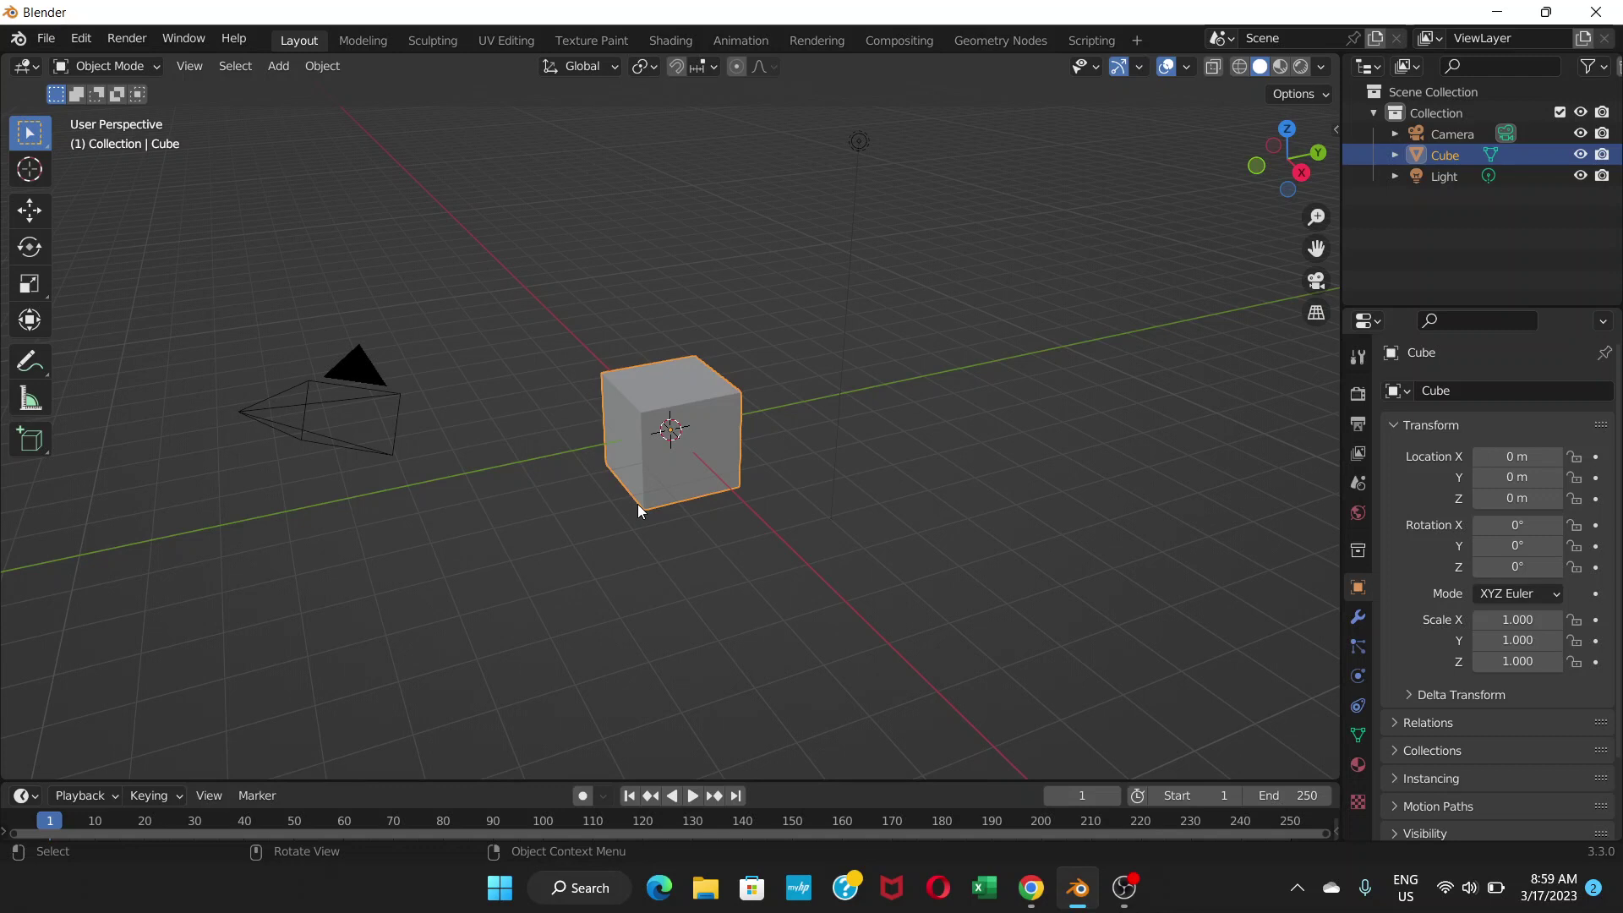
scroll(626, 435, up, 2)
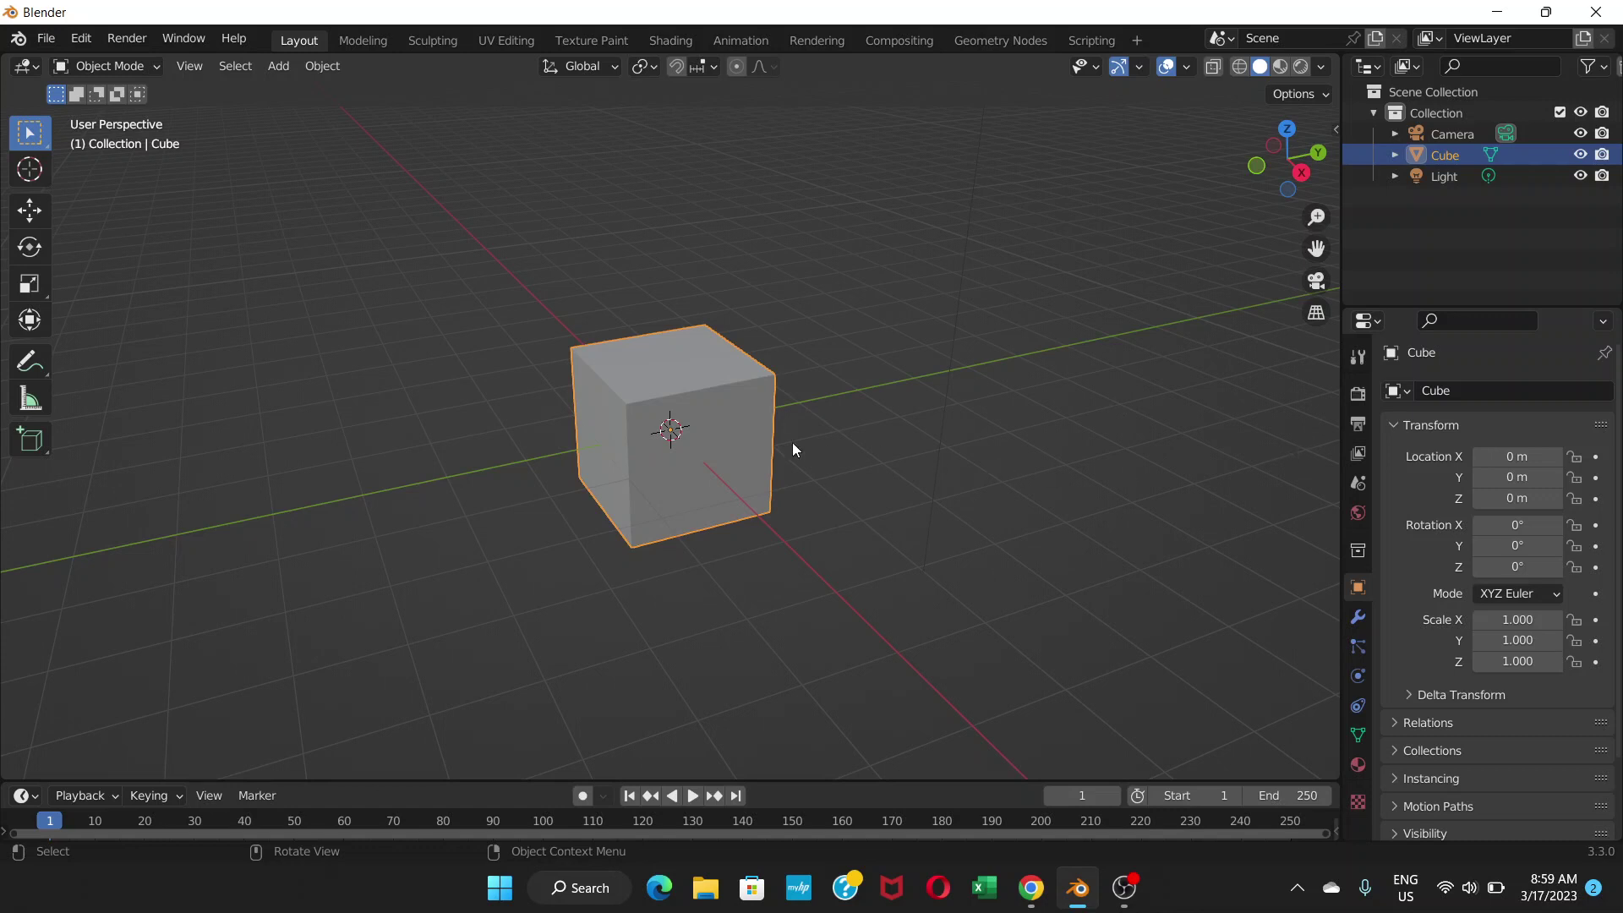
scroll(632, 413, down, 2)
scroll(558, 387, up, 2)
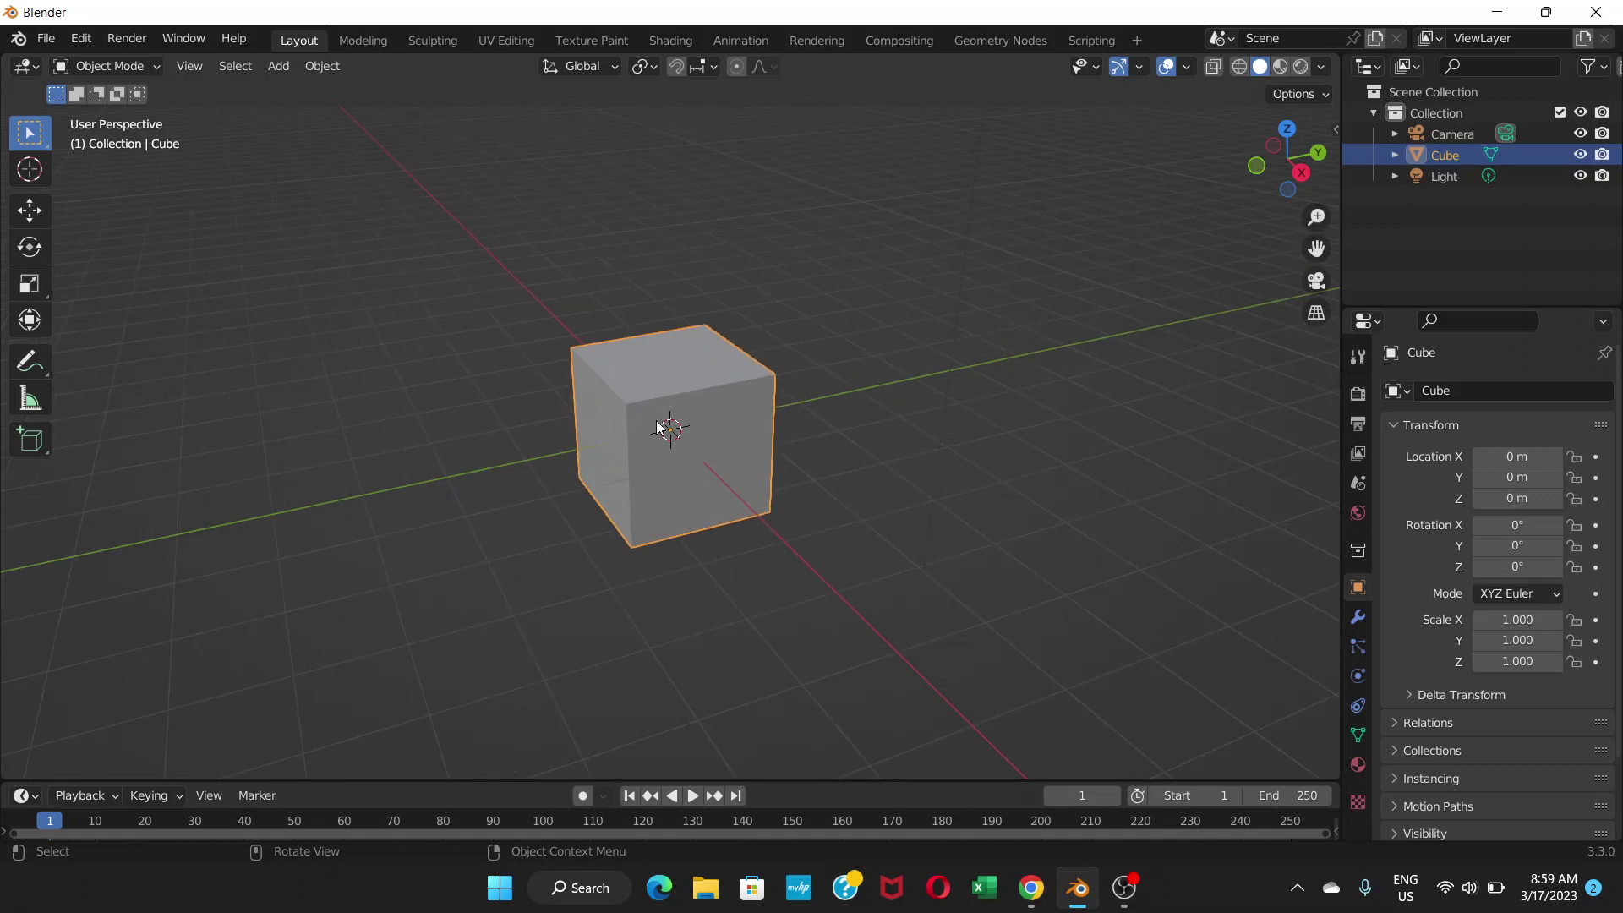
scroll(659, 425, down, 4)
scroll(660, 424, up, 9)
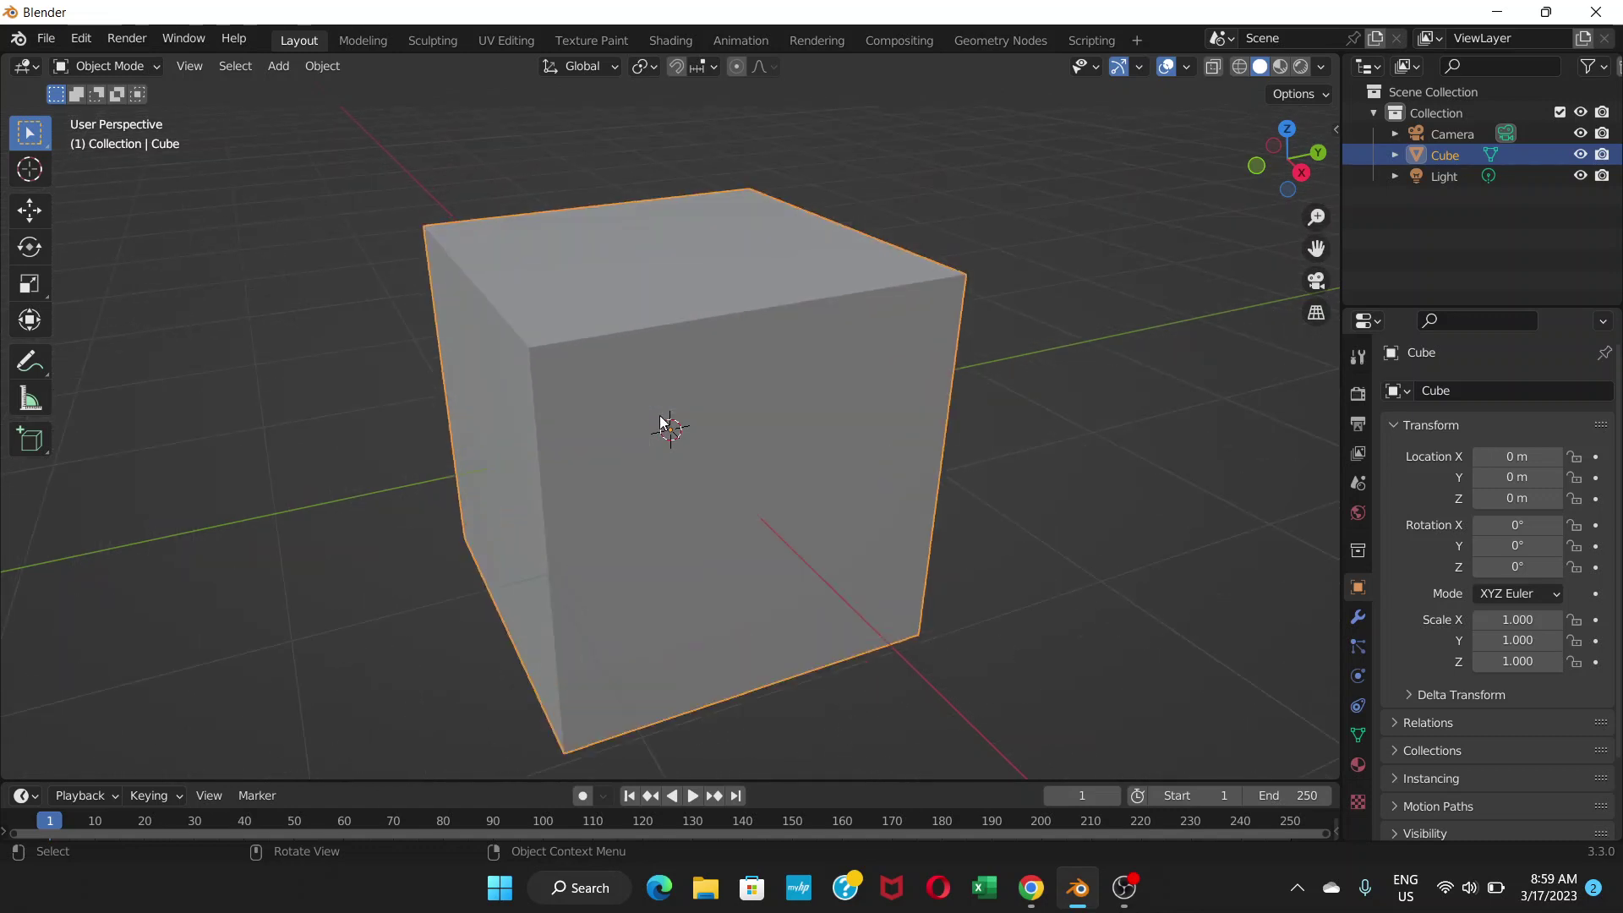
scroll(661, 420, down, 2)
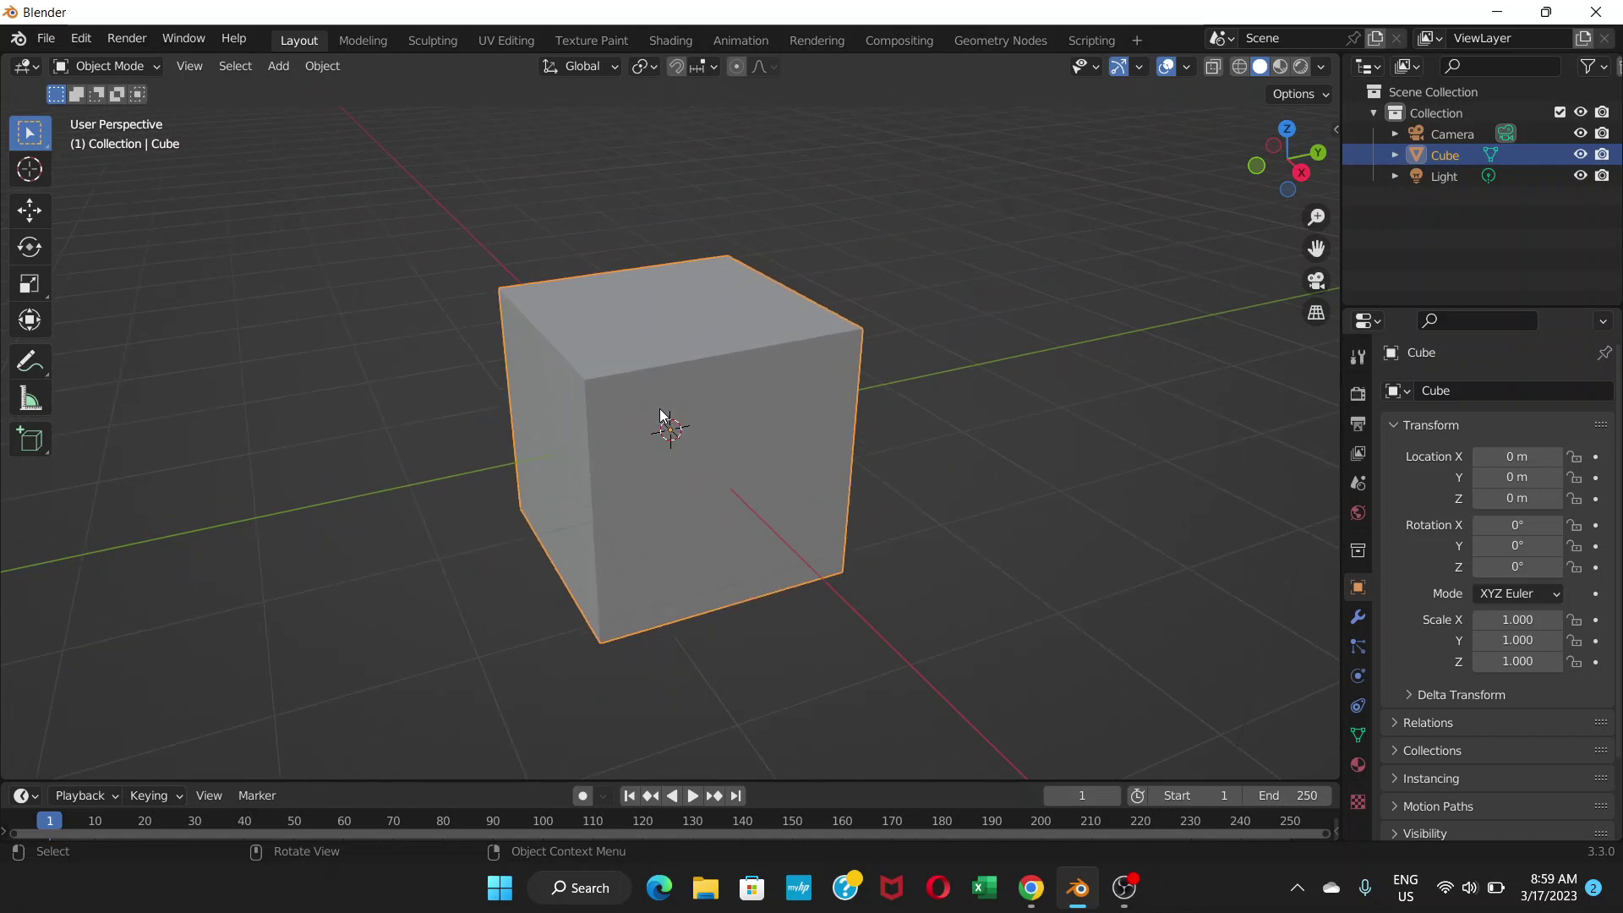
scroll(662, 415, down, 2)
scroll(660, 416, down, 2)
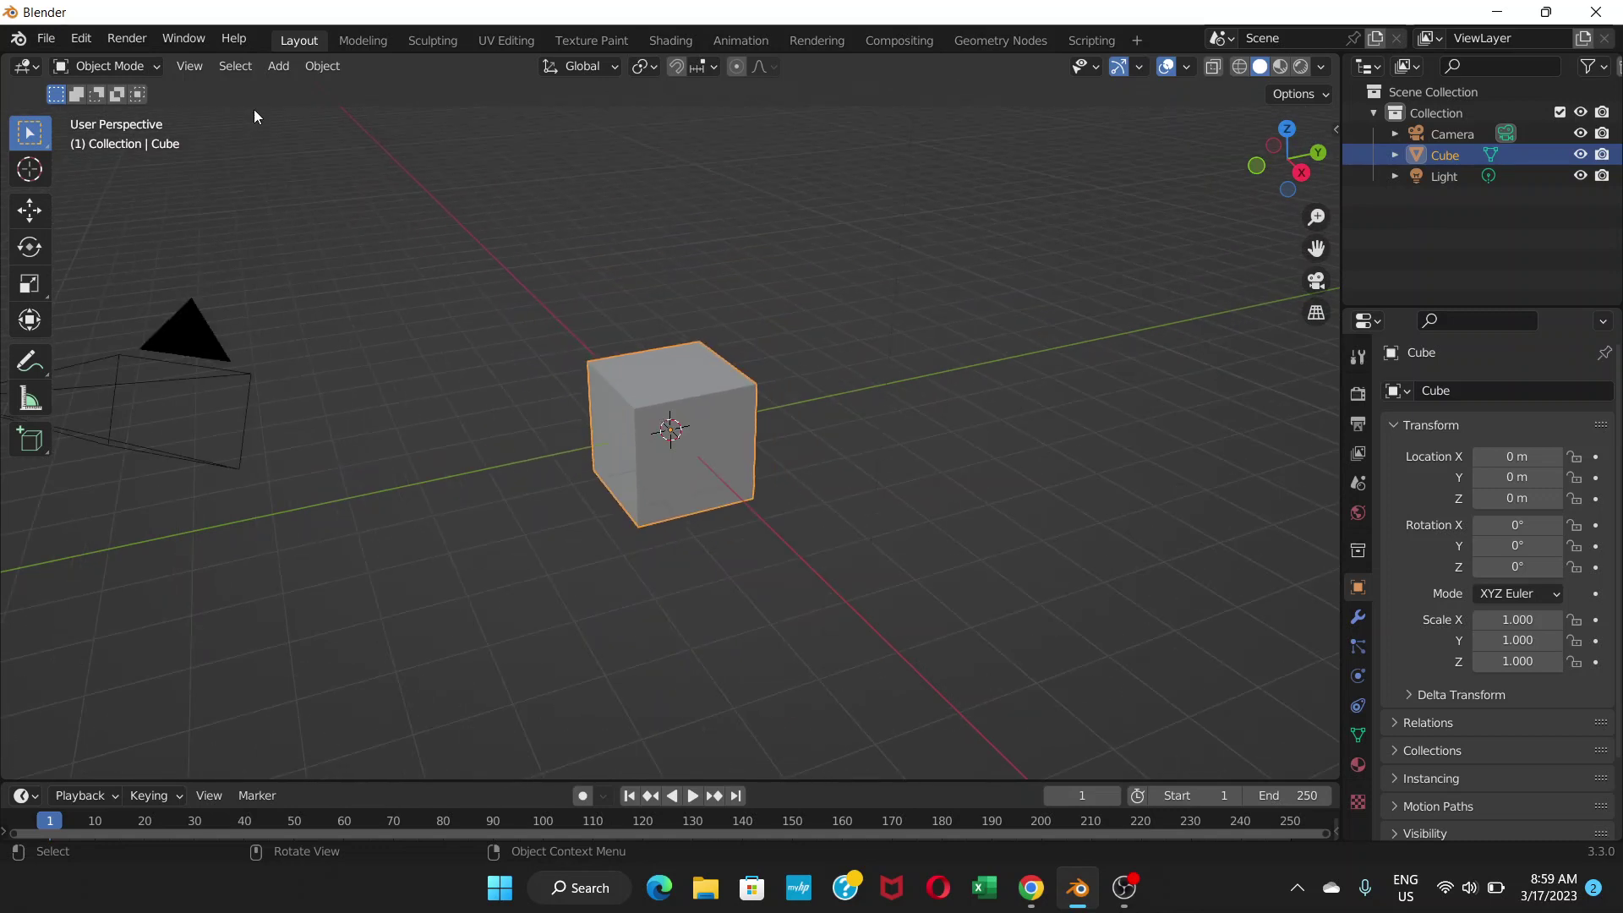
Add a mesh cylinder at the cube's centre and stretch it along the Z axis to a Z scale of about 2.34
click(276, 73)
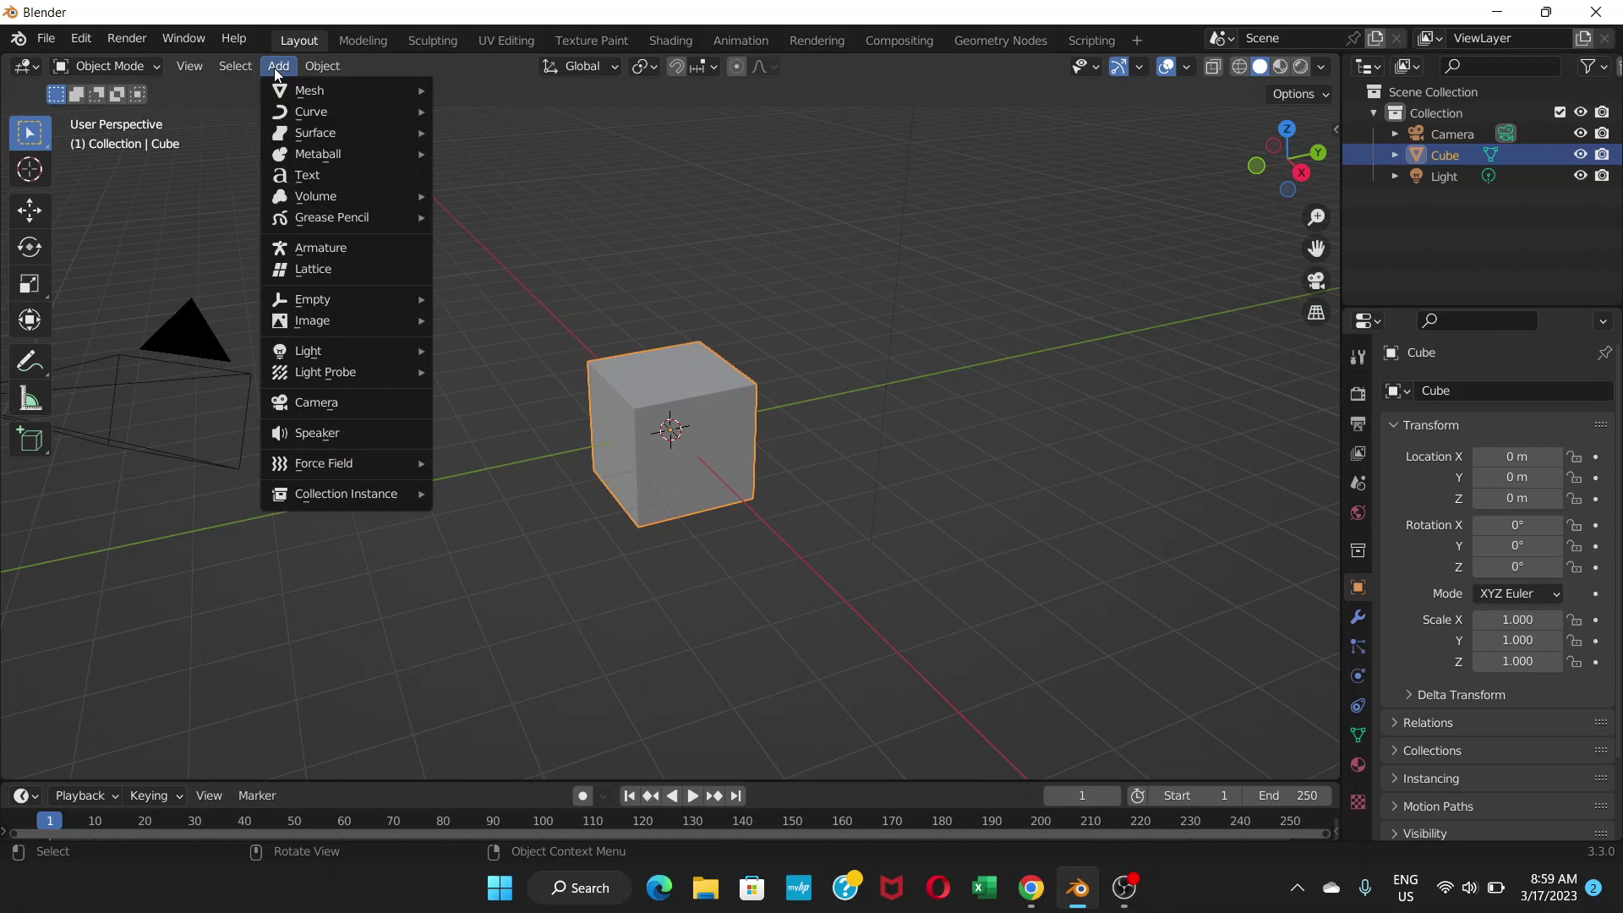
mouse_move(305, 95)
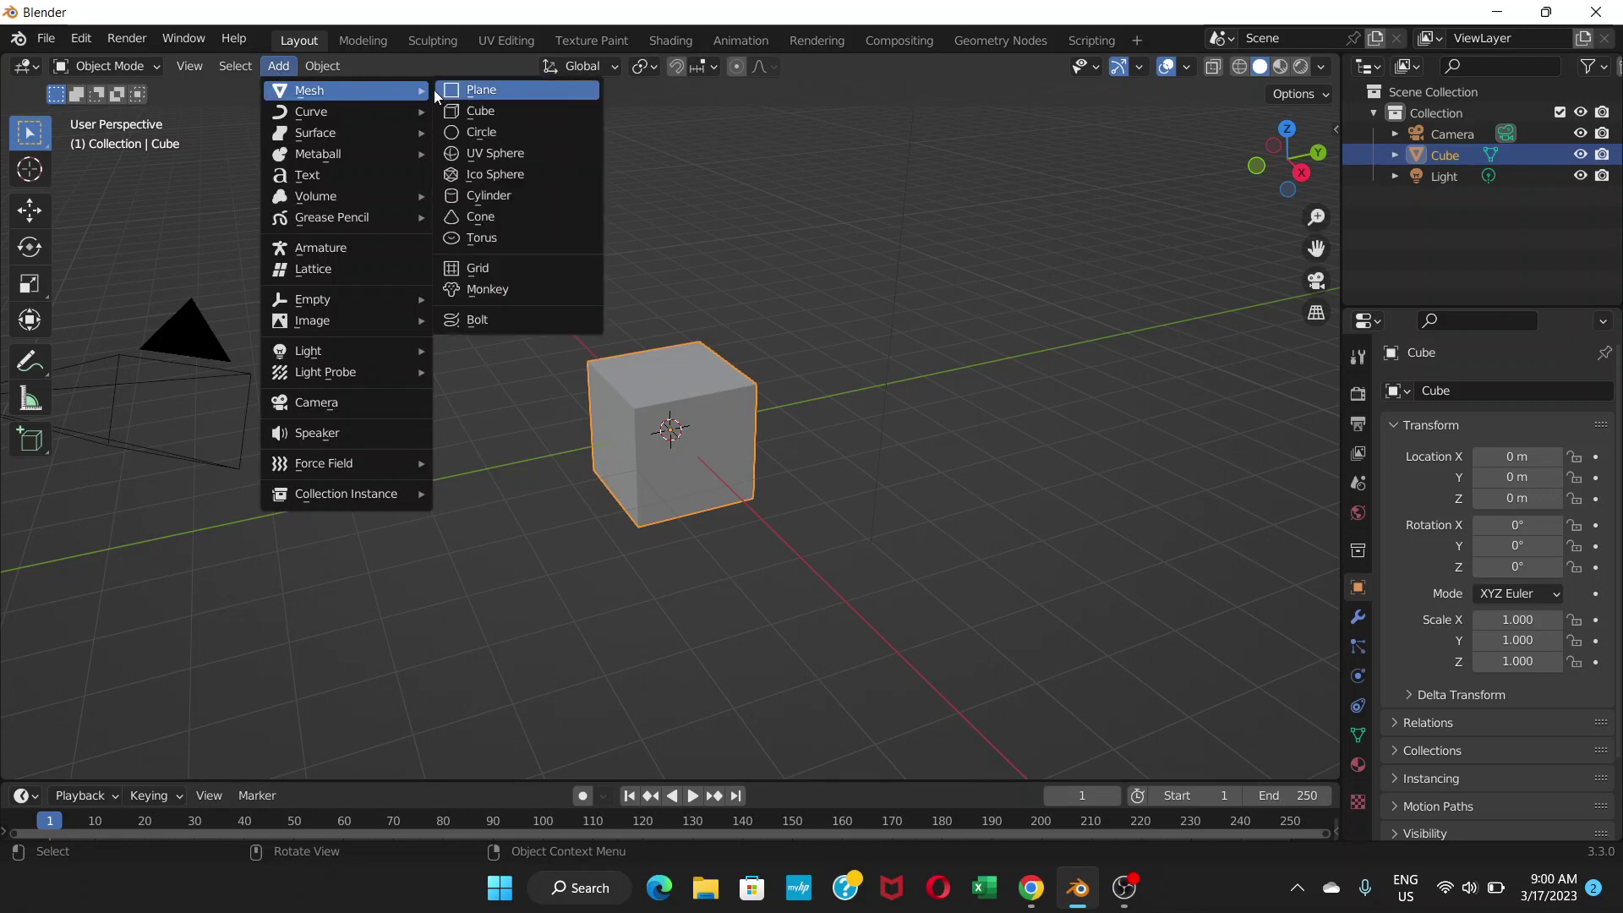
click(494, 196)
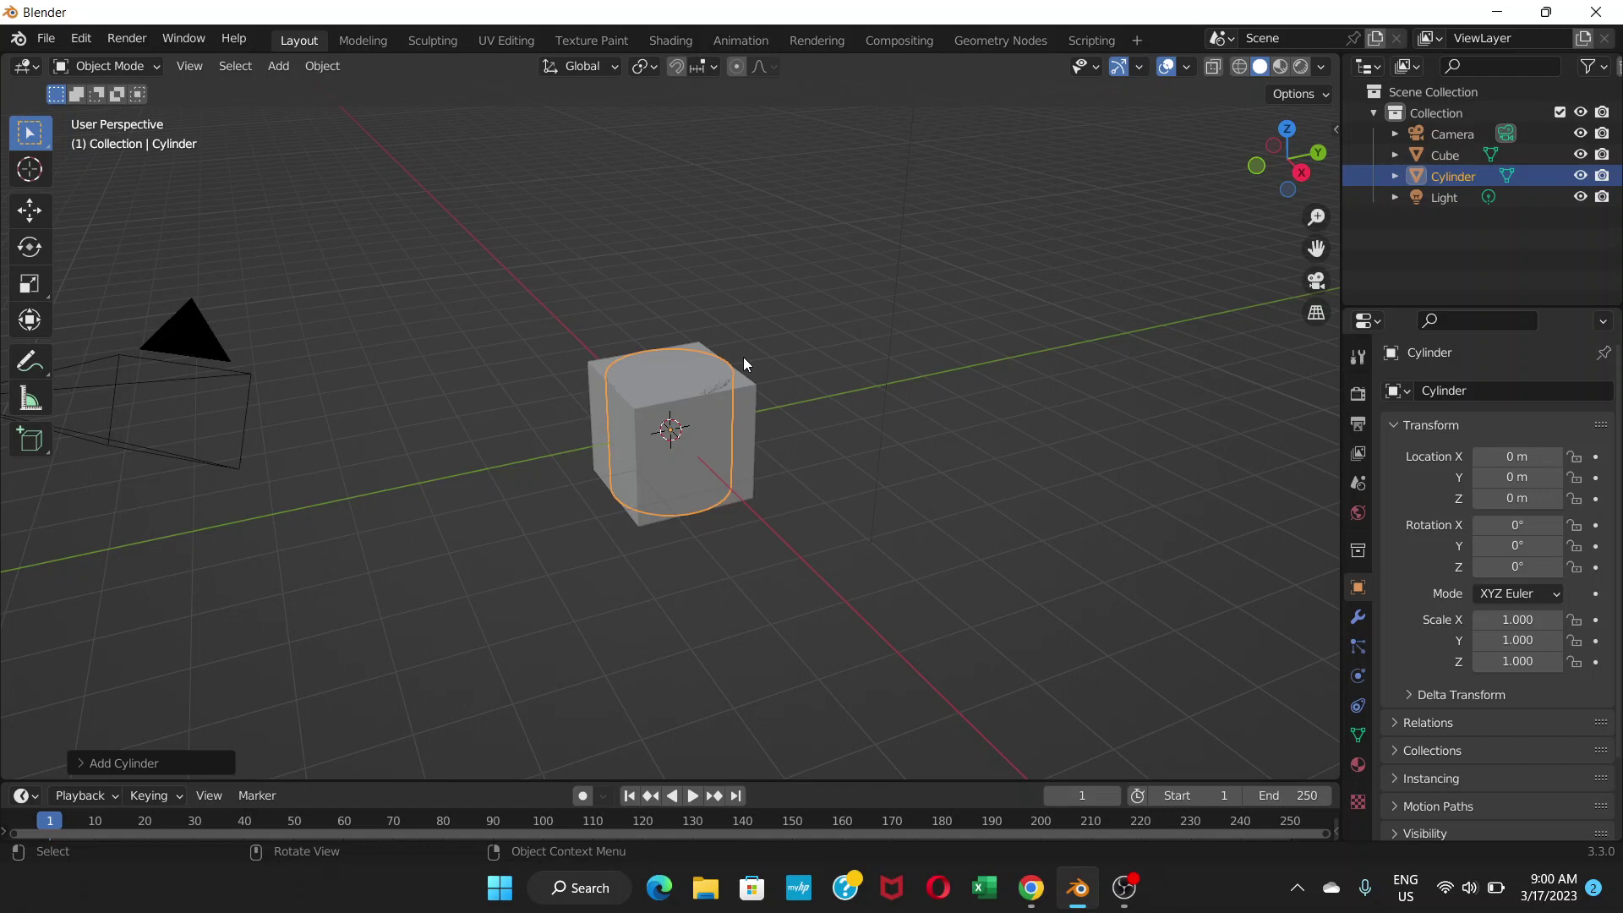
key(s)
key(z)
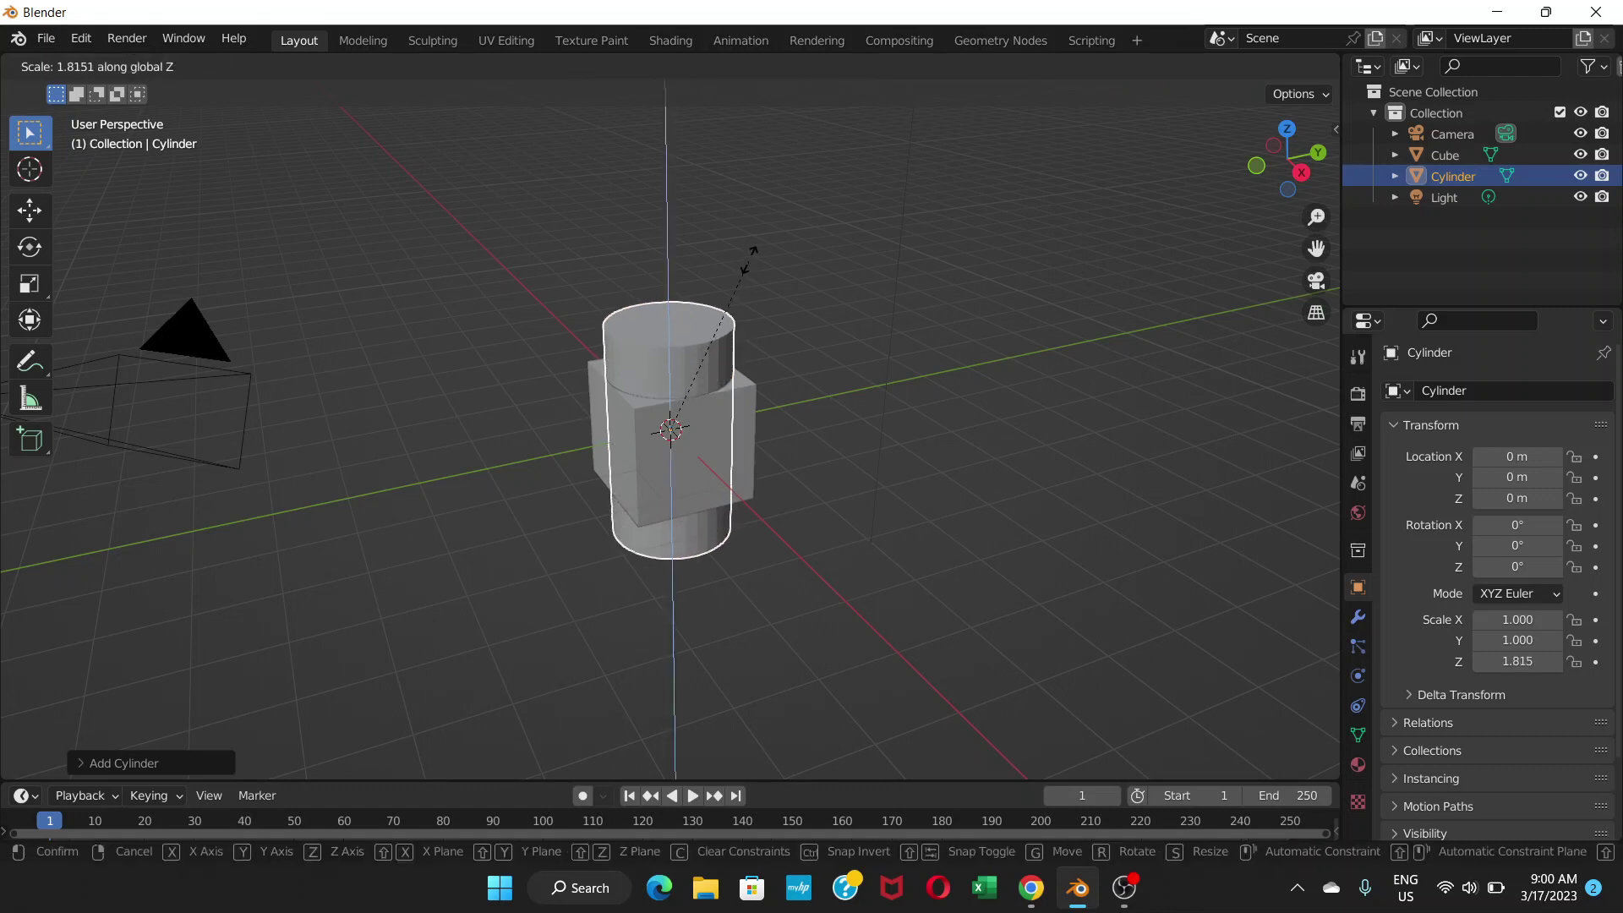
click(759, 213)
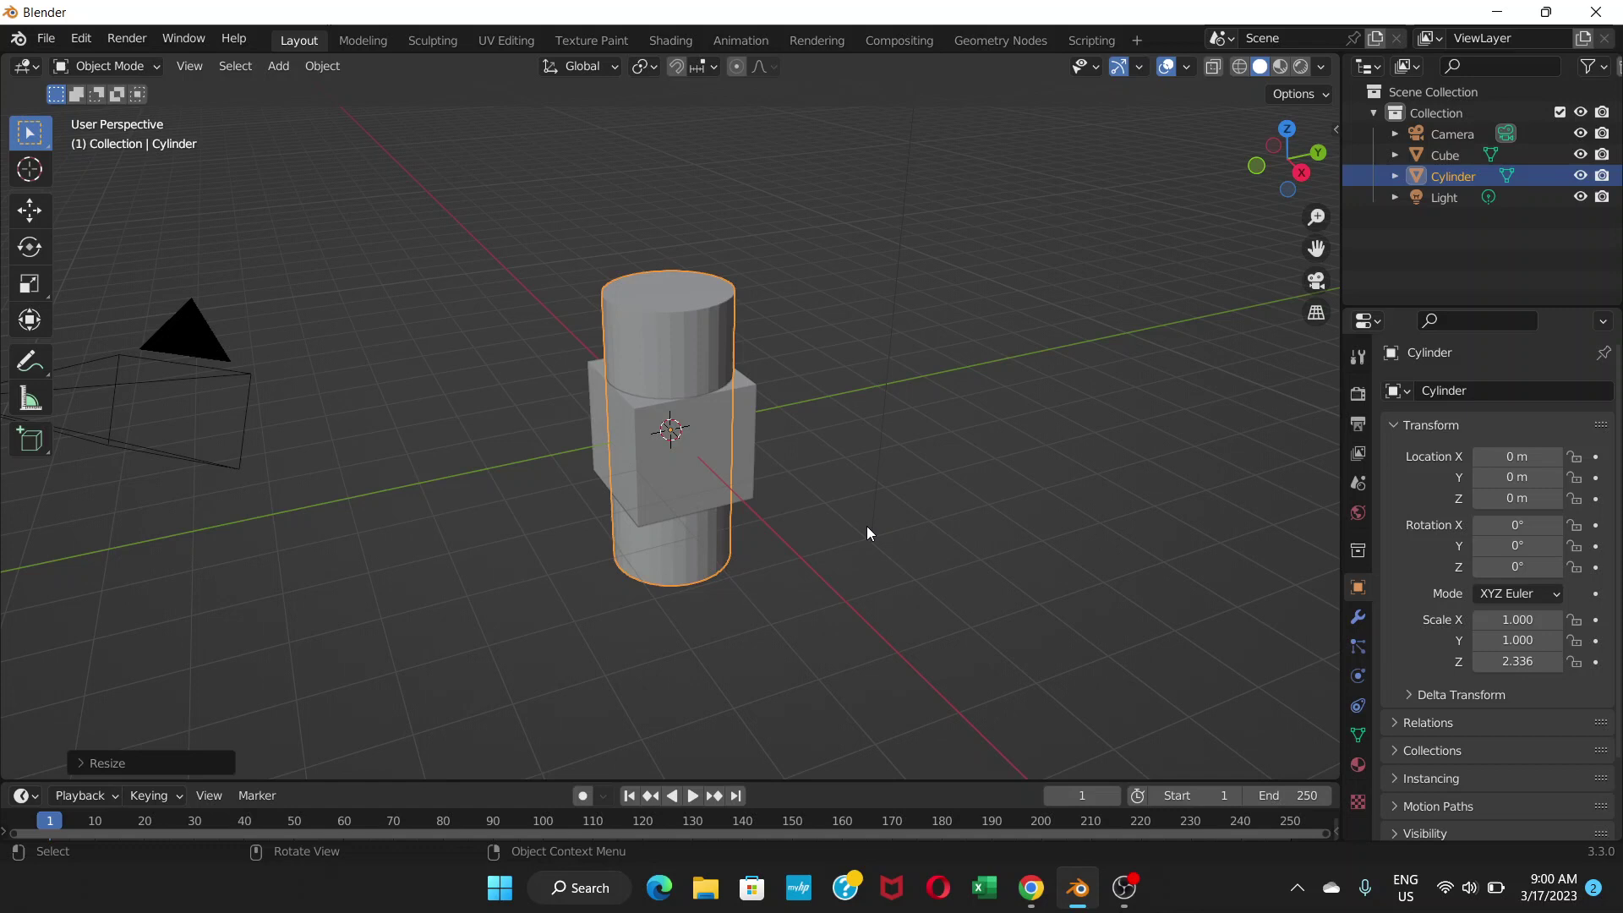
Scale the cylinder down to about 0.54 in X and Y, and lengthen it along Z to a scale of about 1.99
key(s)
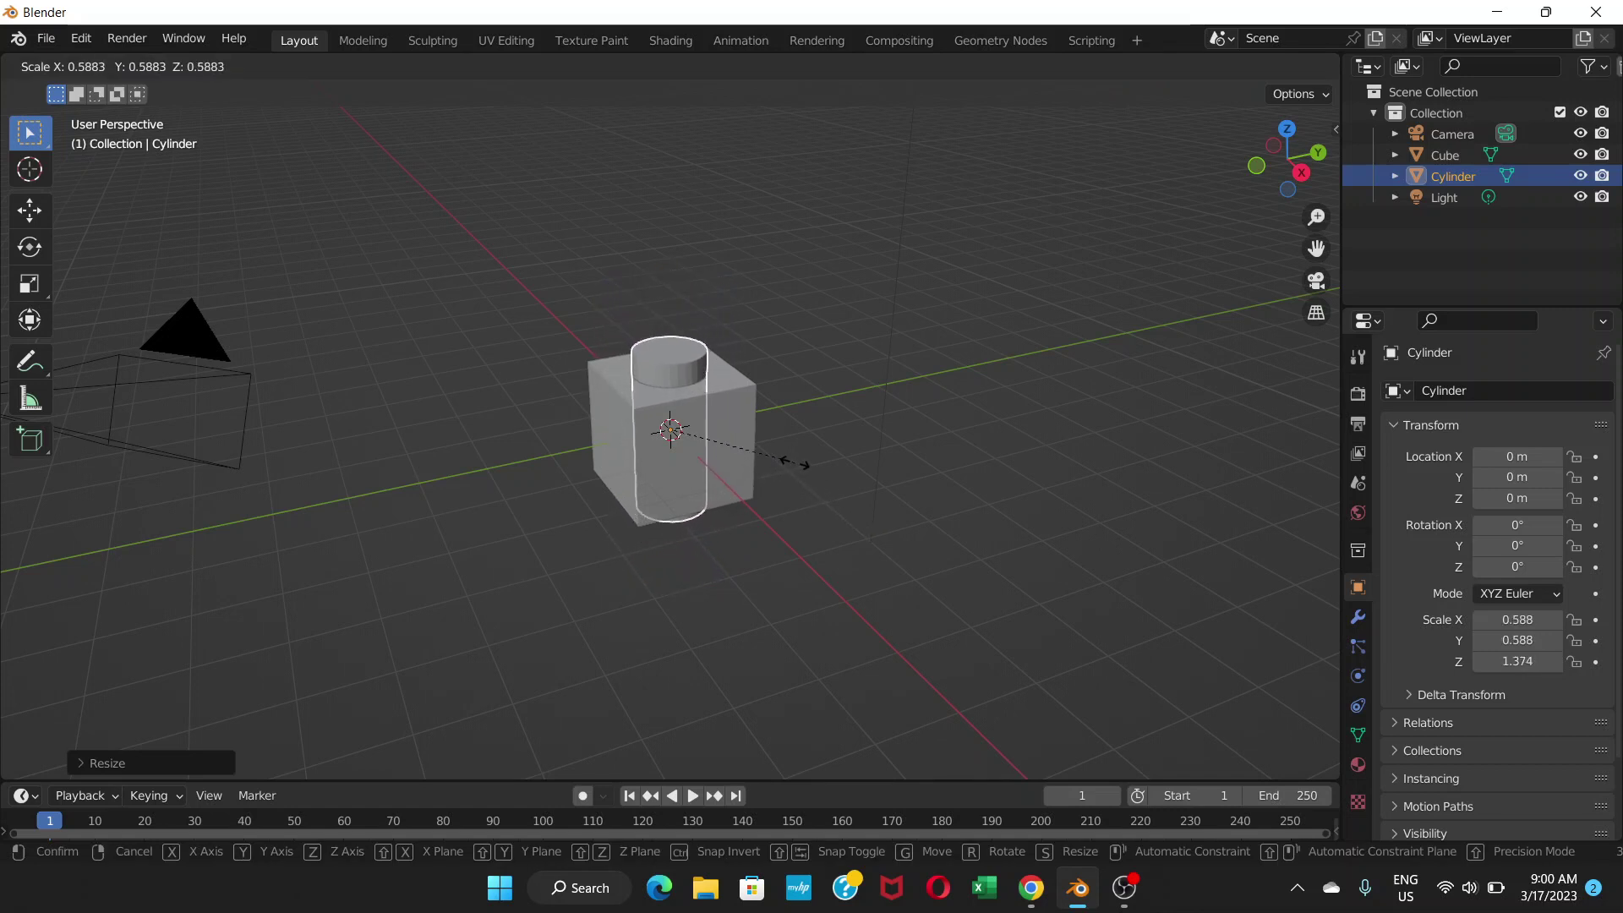
click(786, 455)
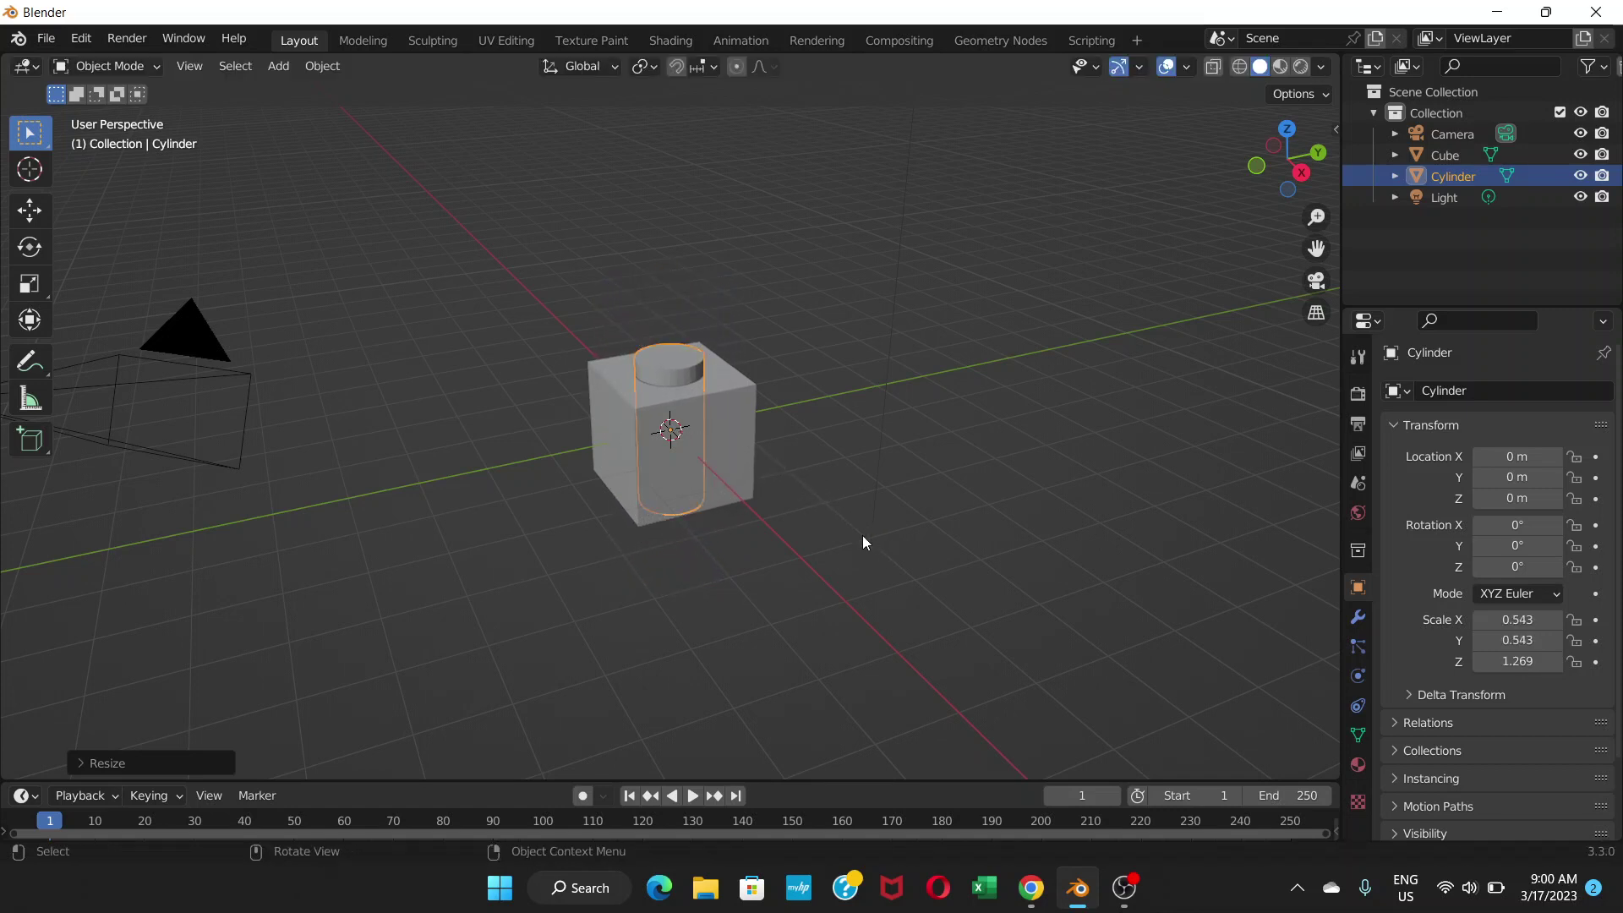
key(s)
key(z)
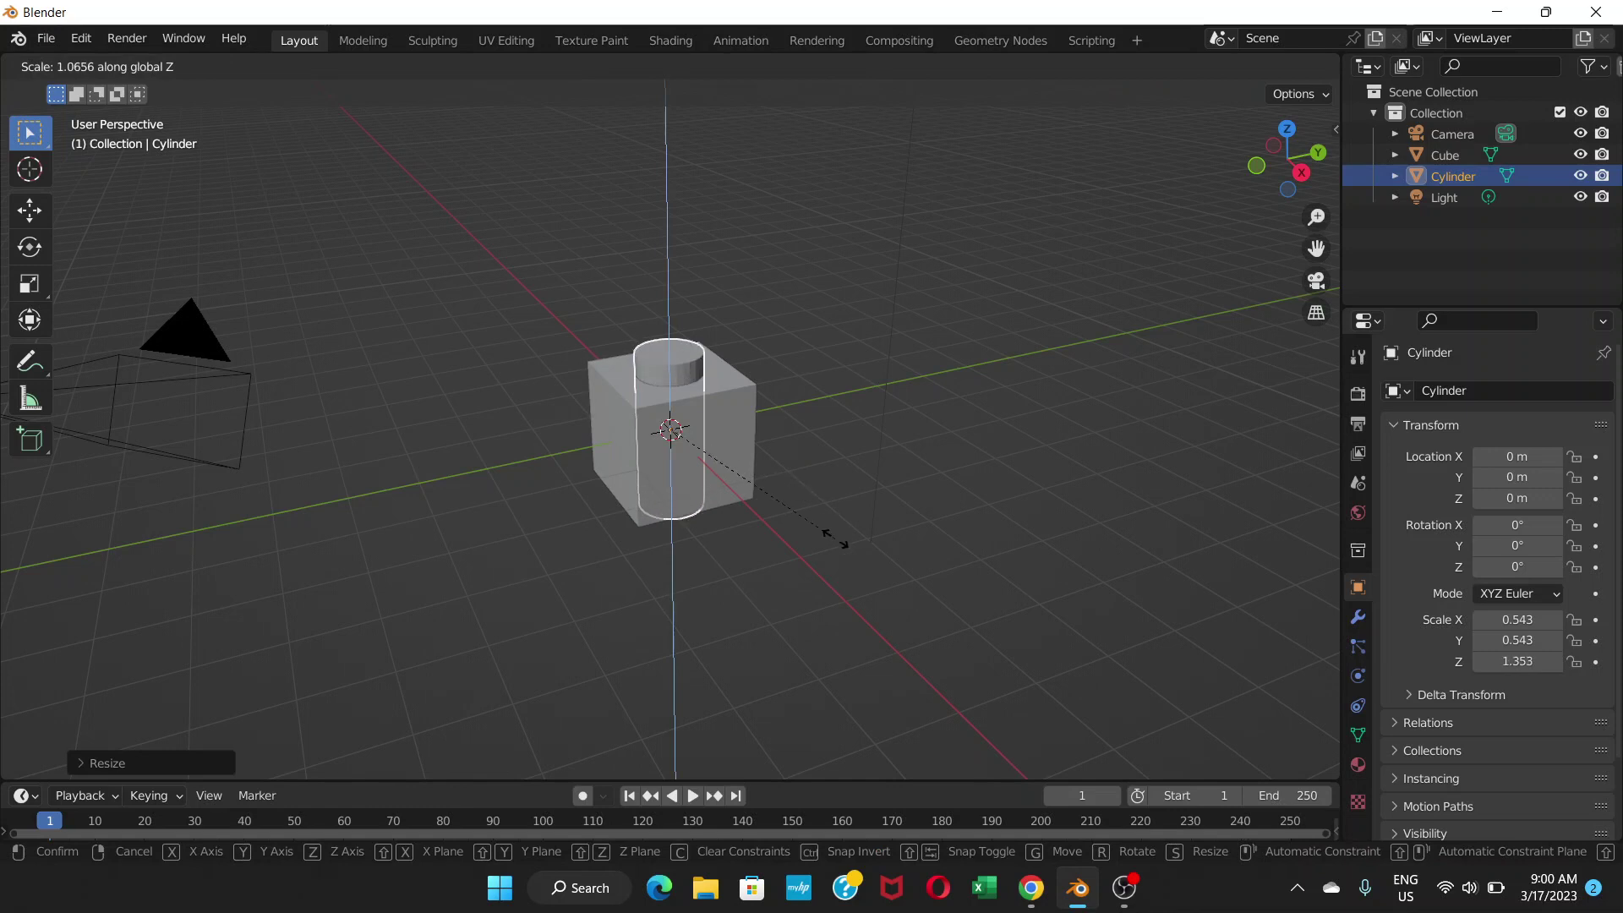
click(891, 619)
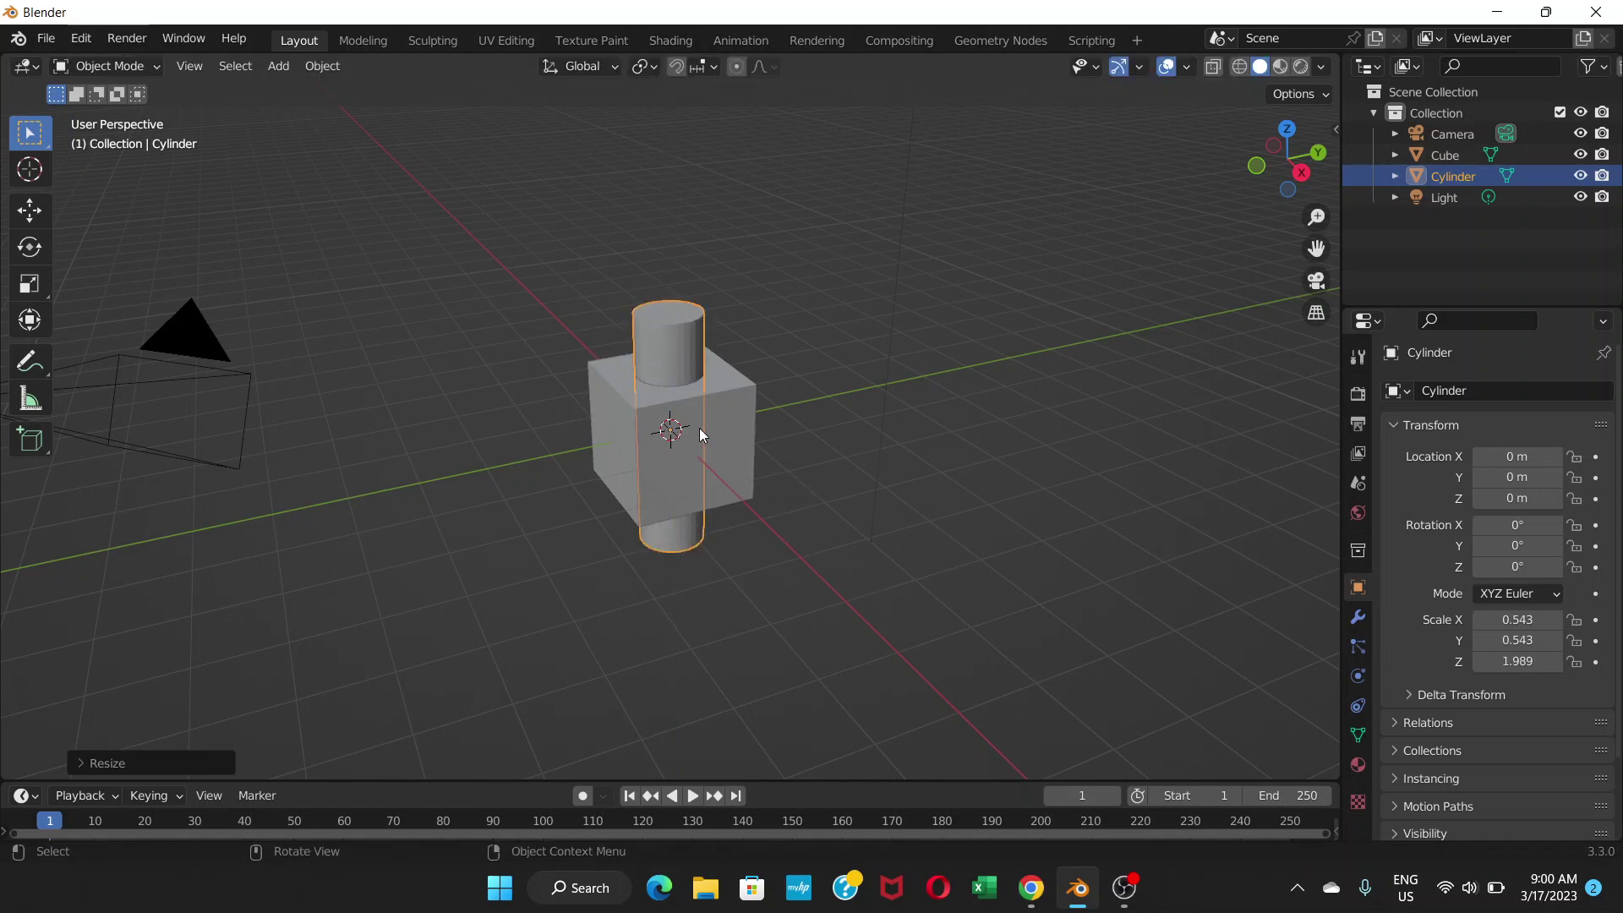
Rotate the cylinder 90° about the global X axis so it runs horizontally through the cube
middle_drag(751, 428, 698, 459)
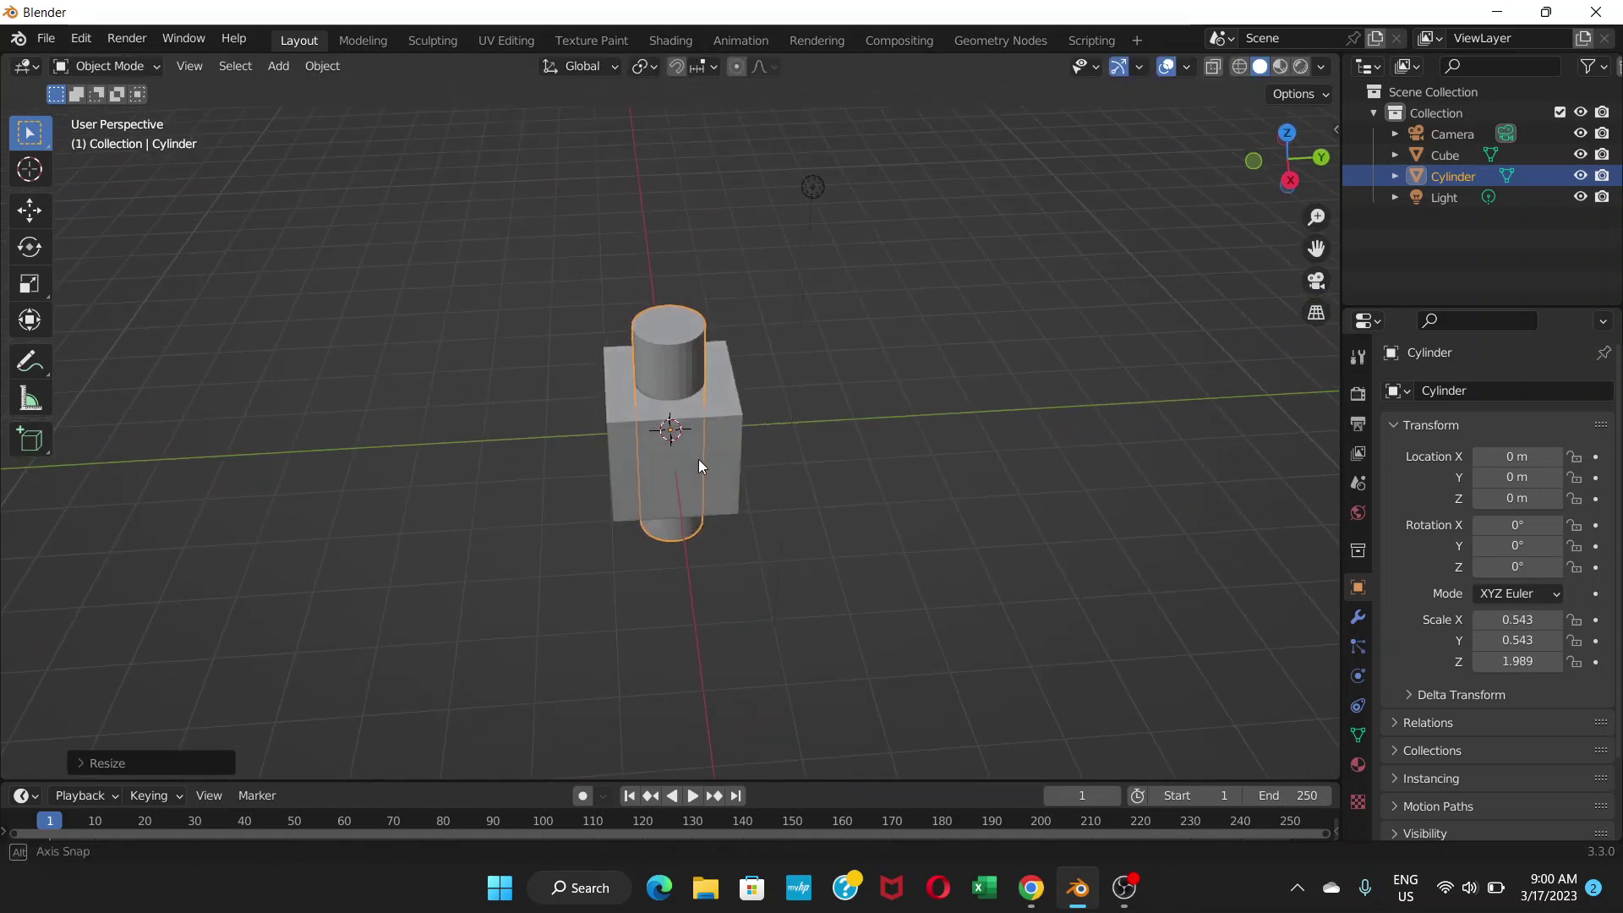
key(r)
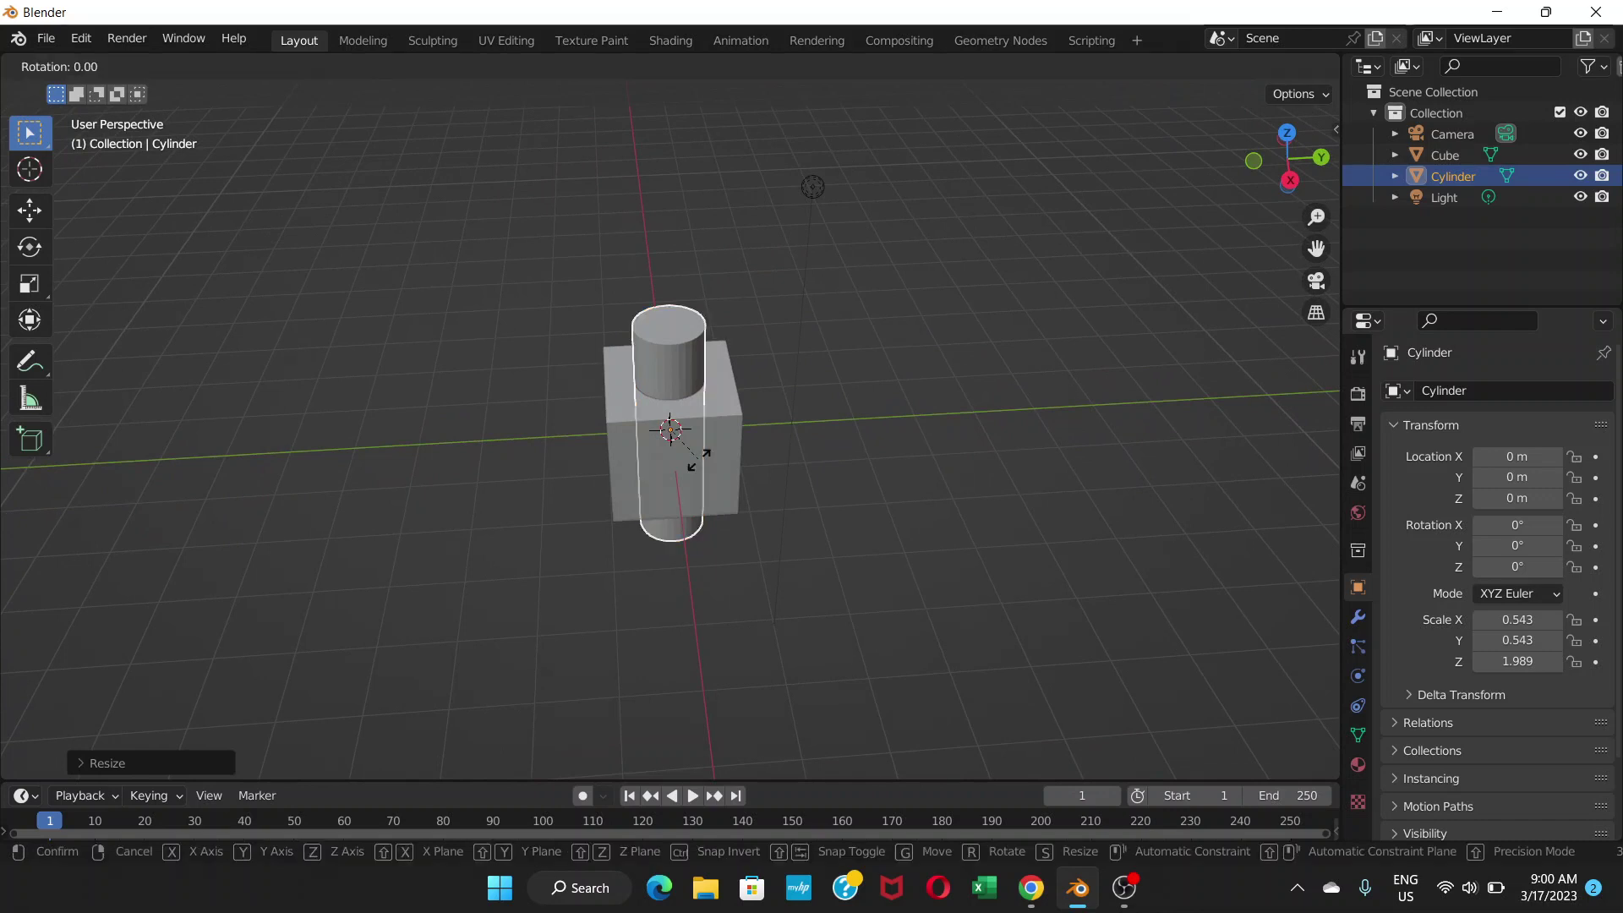
text(x)
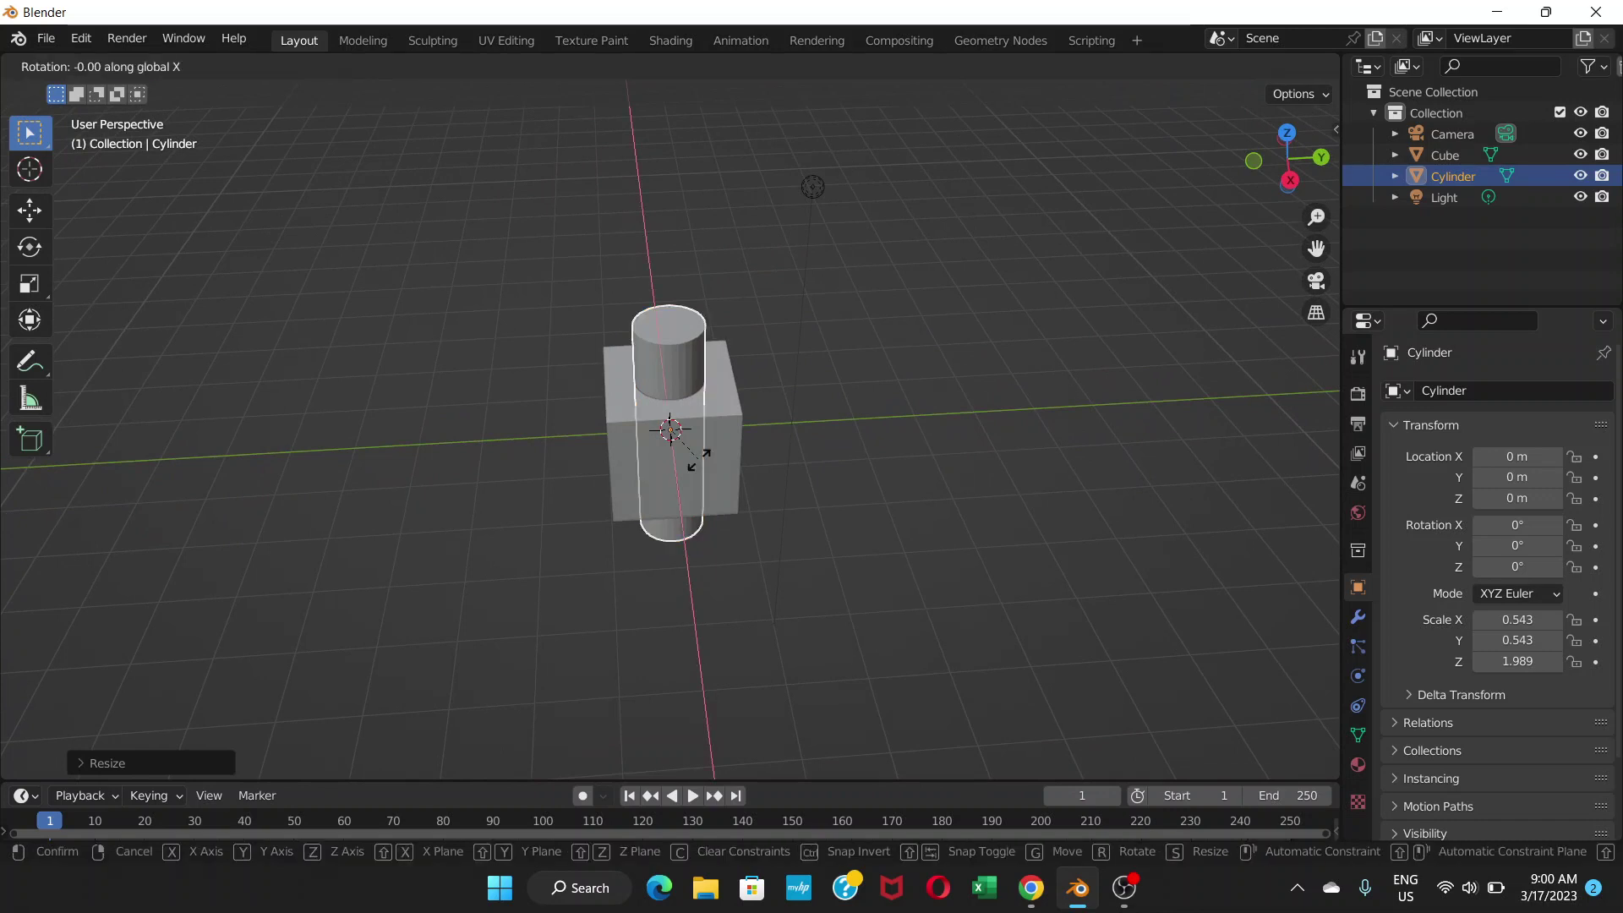
text(90)
key(Return)
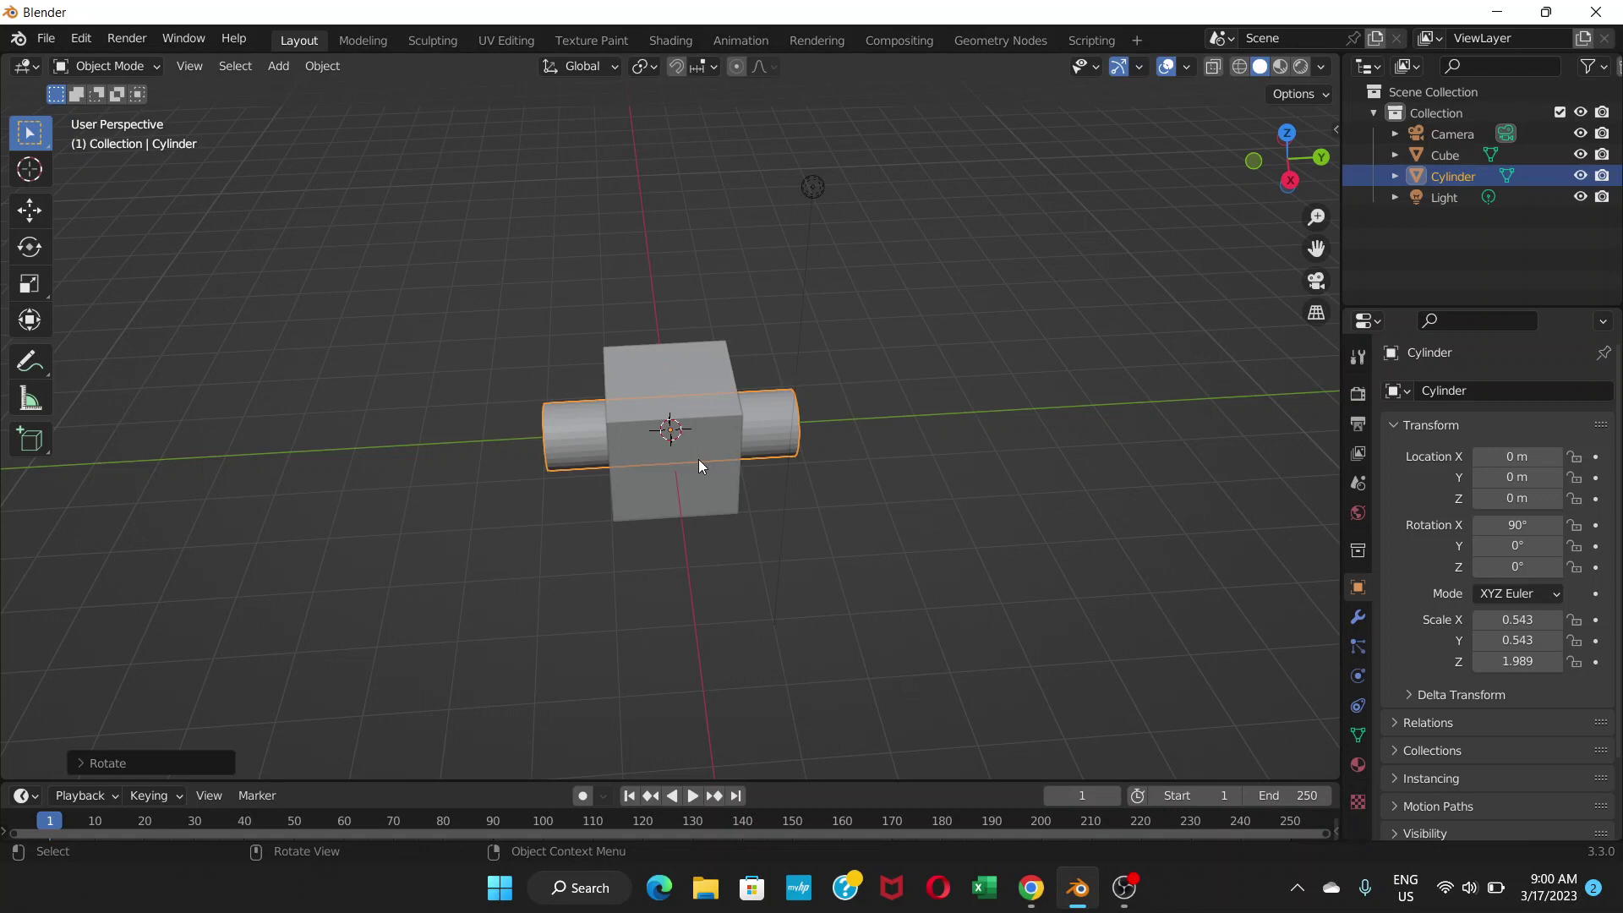
middle_drag(722, 391, 581, 343)
click(786, 390)
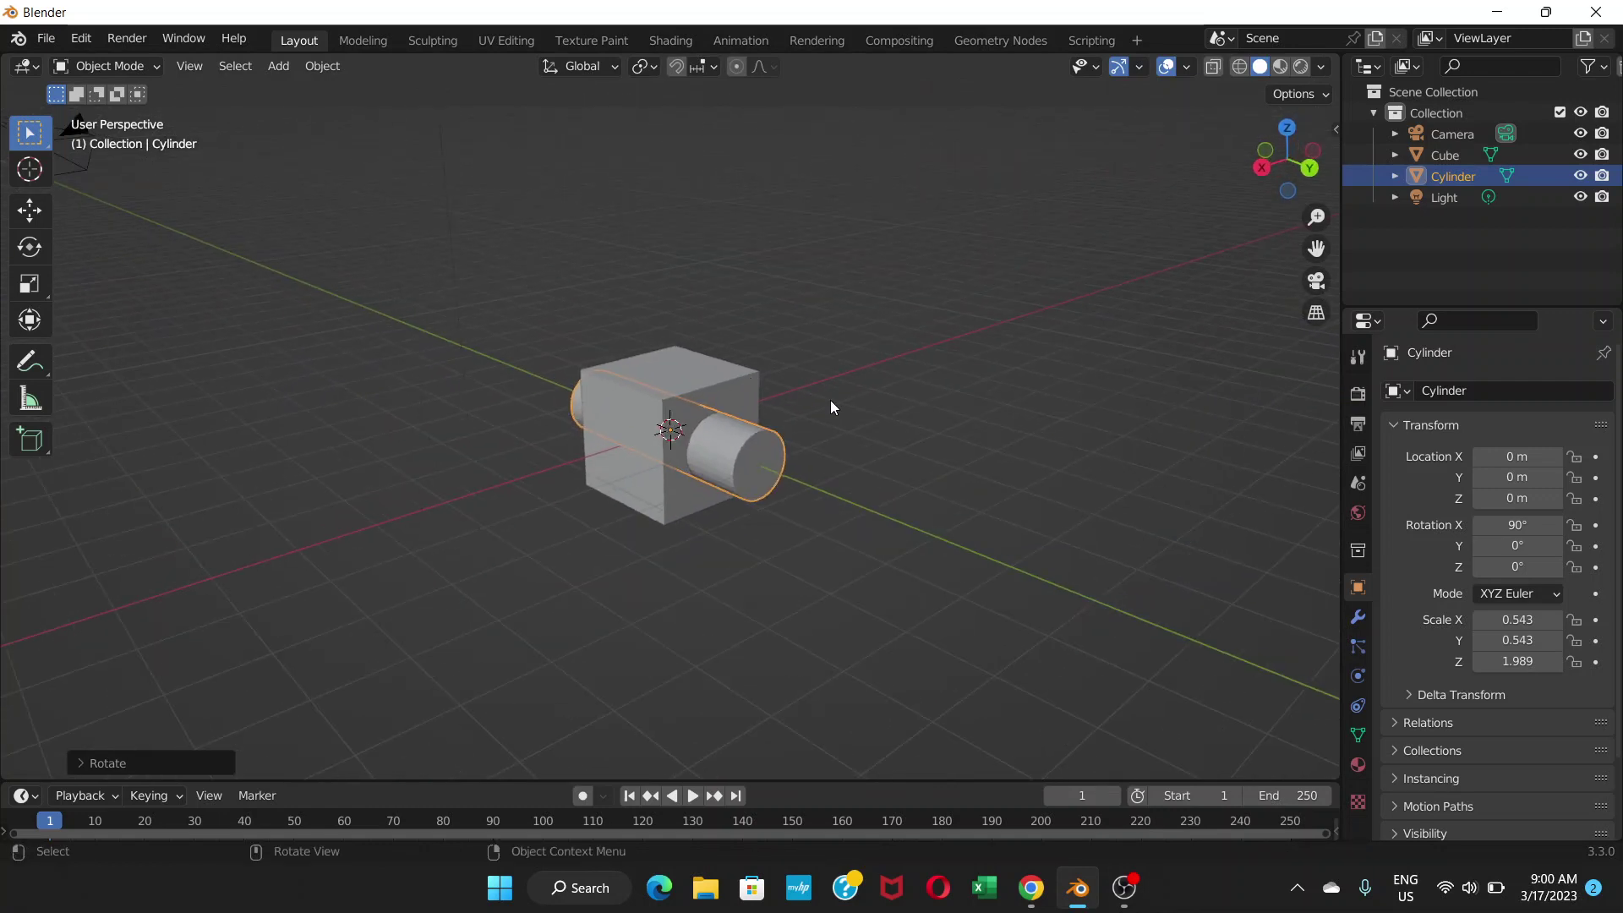
middle_drag(783, 409, 809, 389)
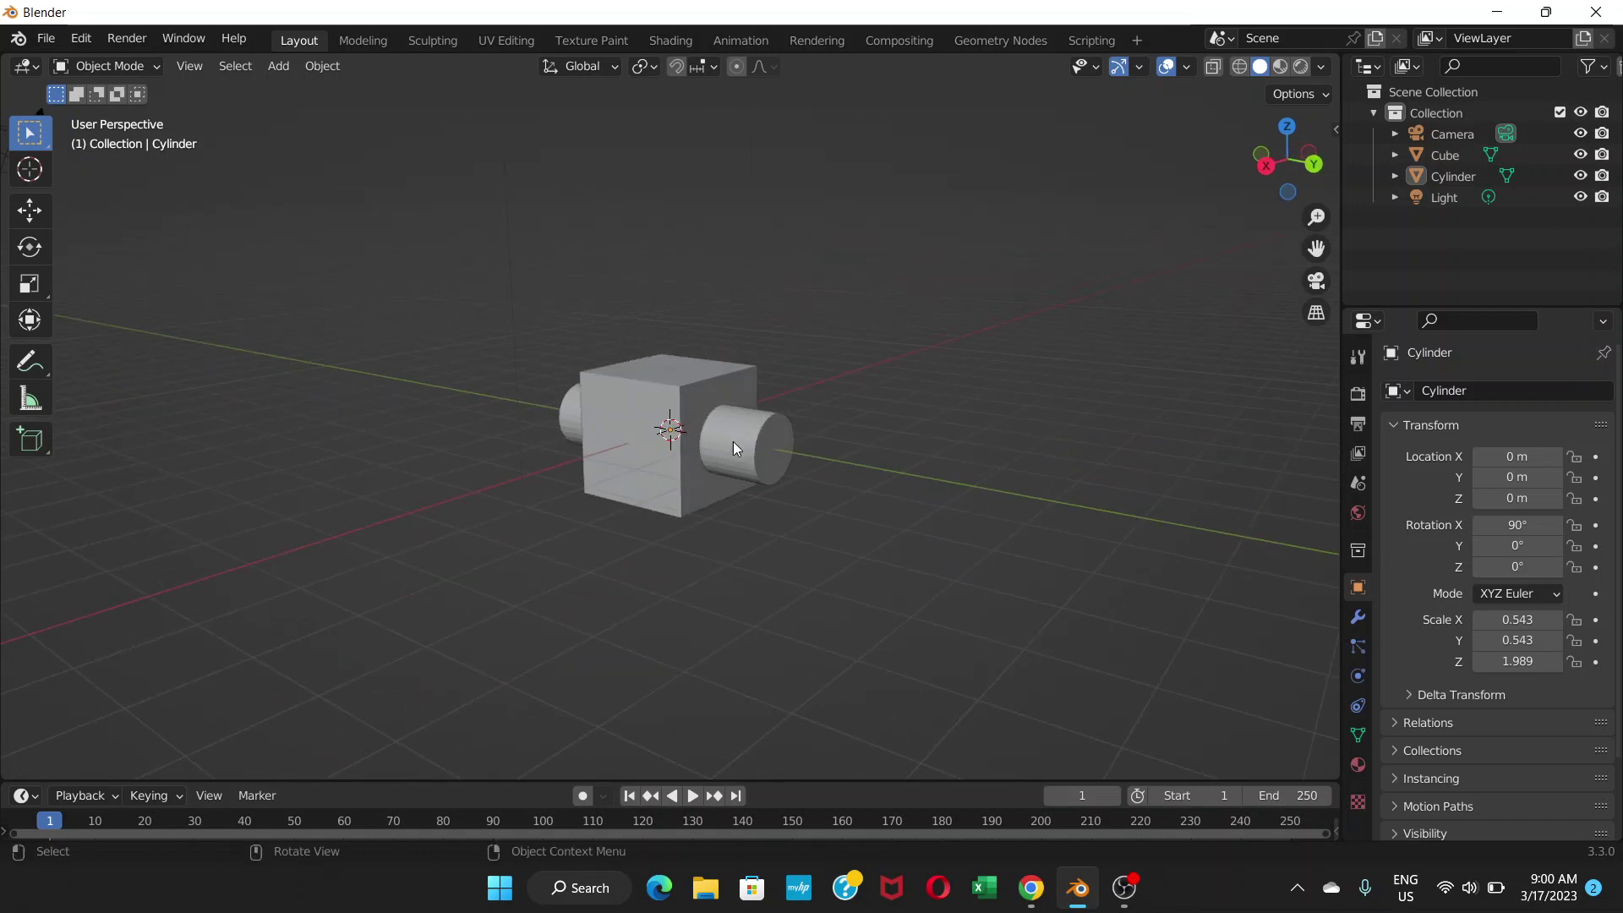
click(752, 452)
key(g)
right_click(1040, 346)
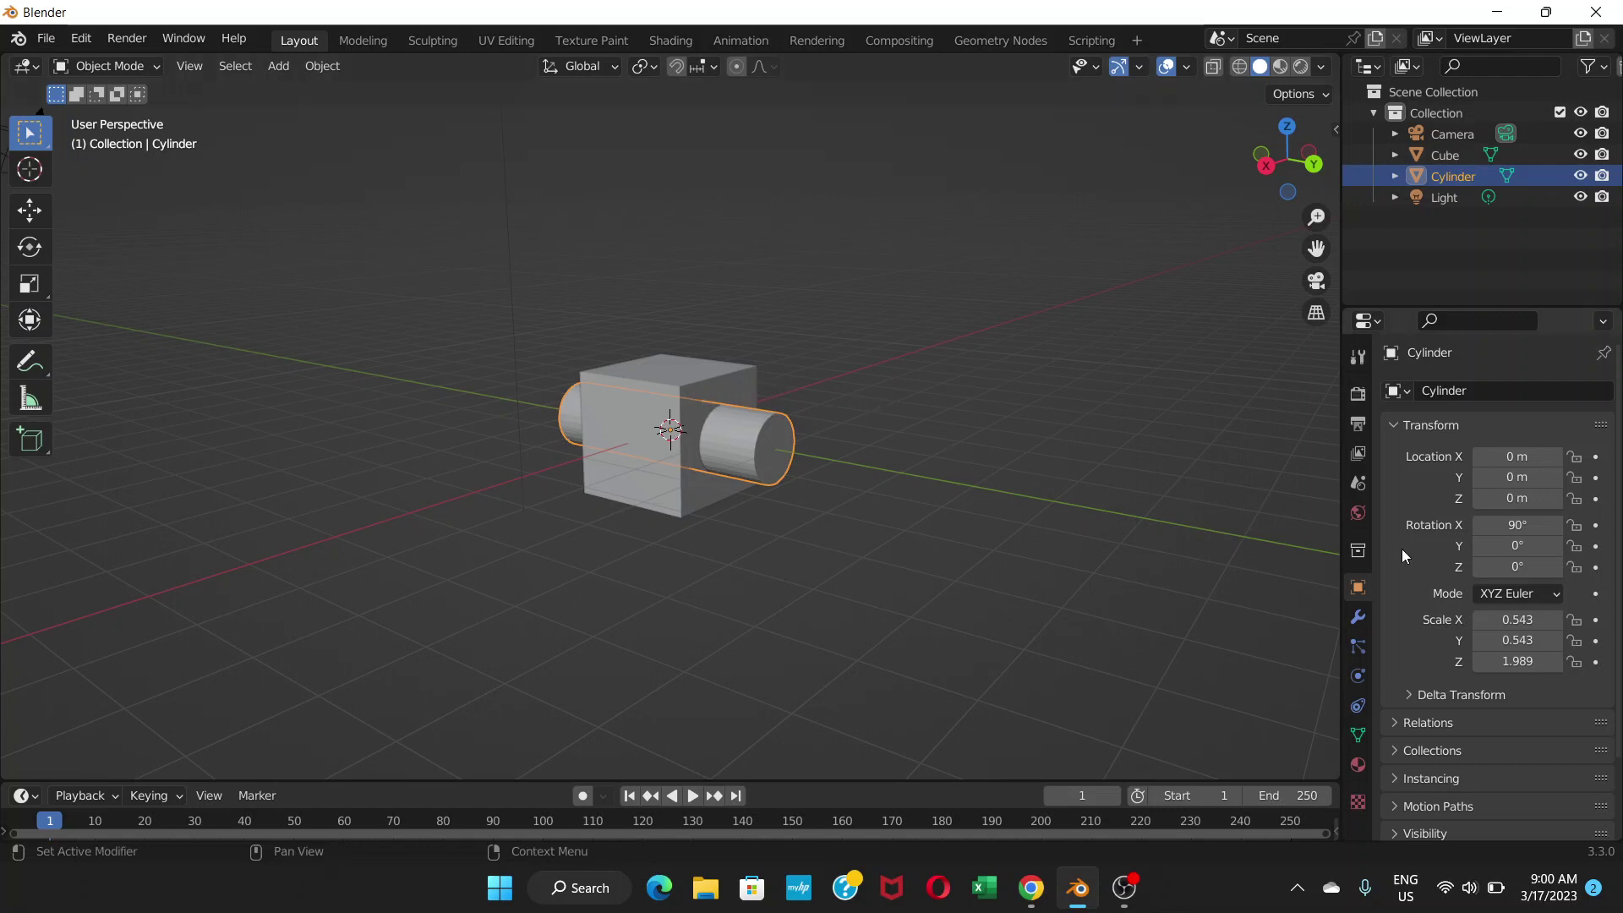
Add a Boolean modifier to the cube
click(719, 383)
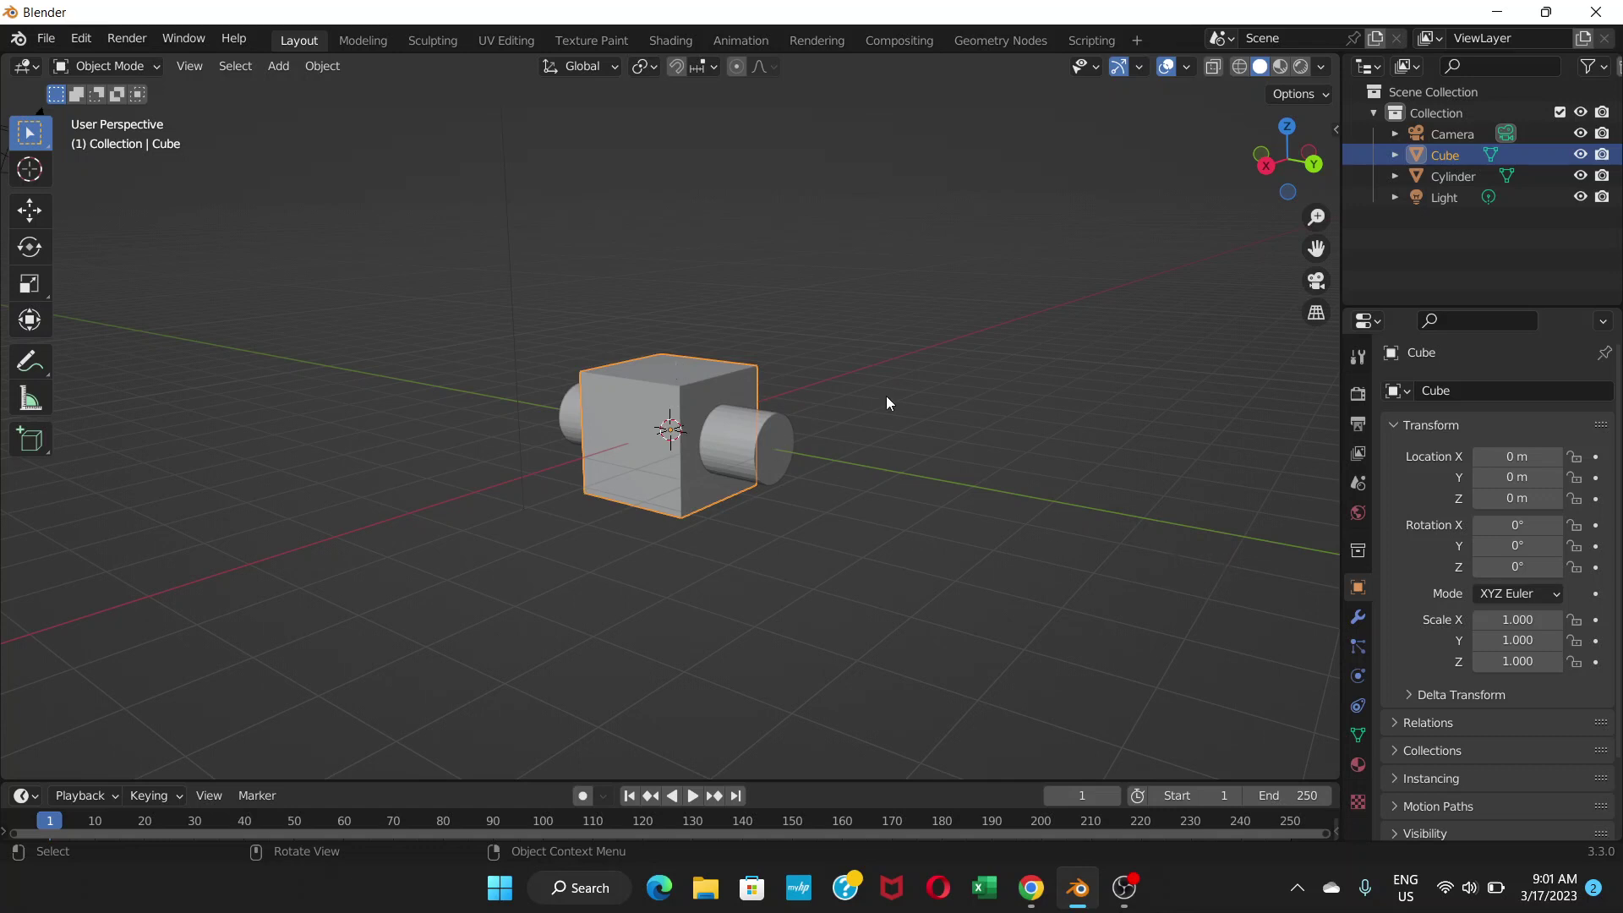
click(1357, 620)
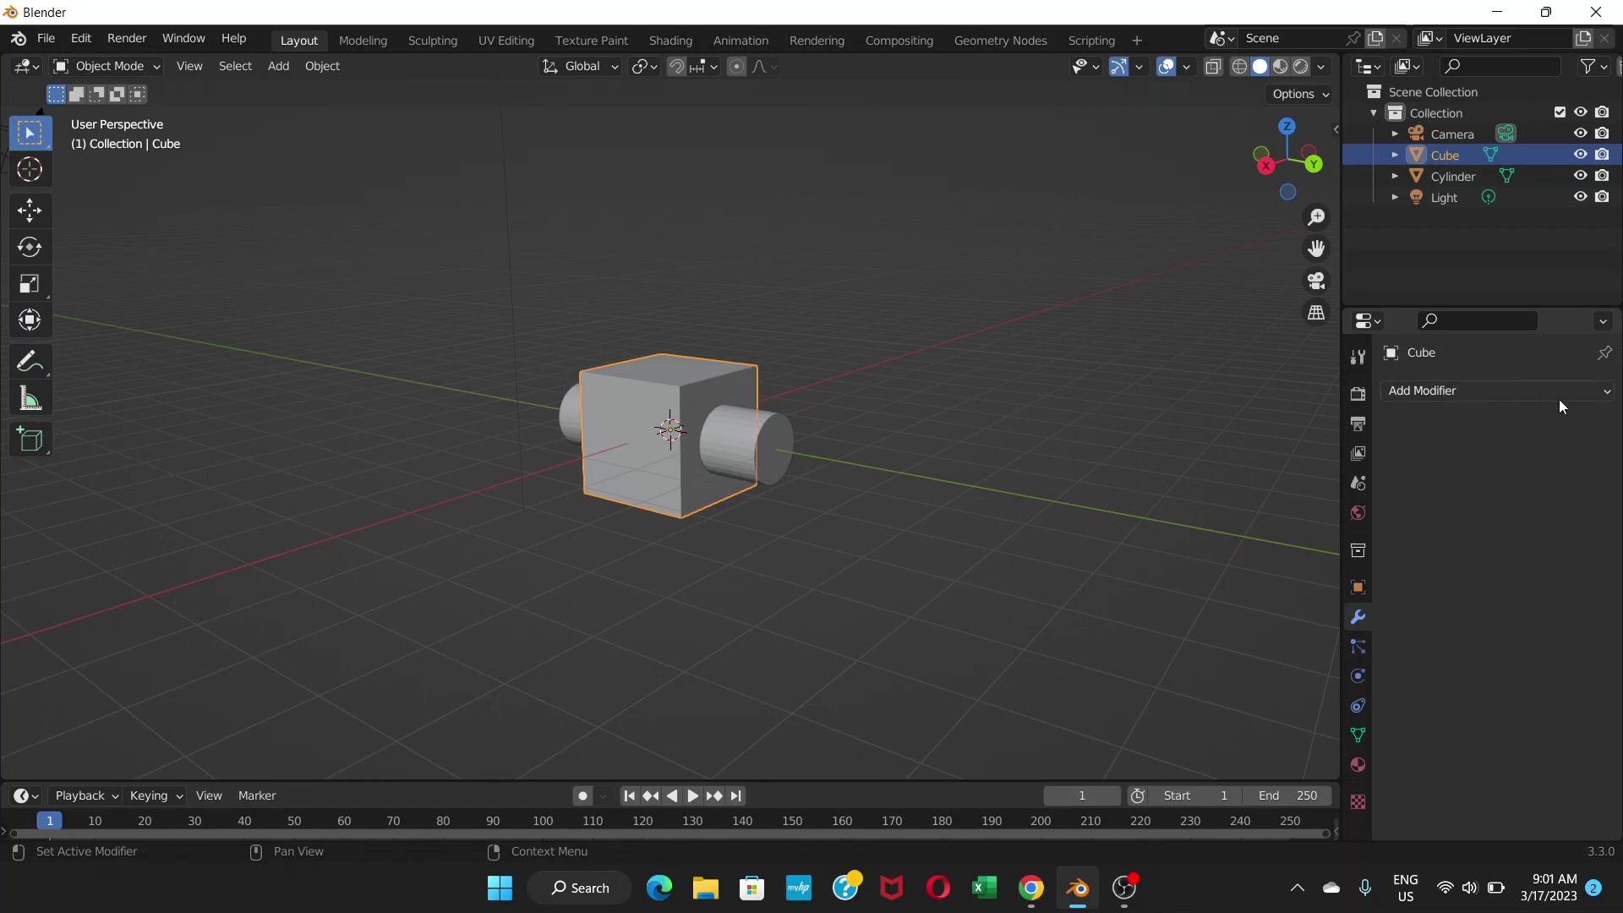
click(1606, 392)
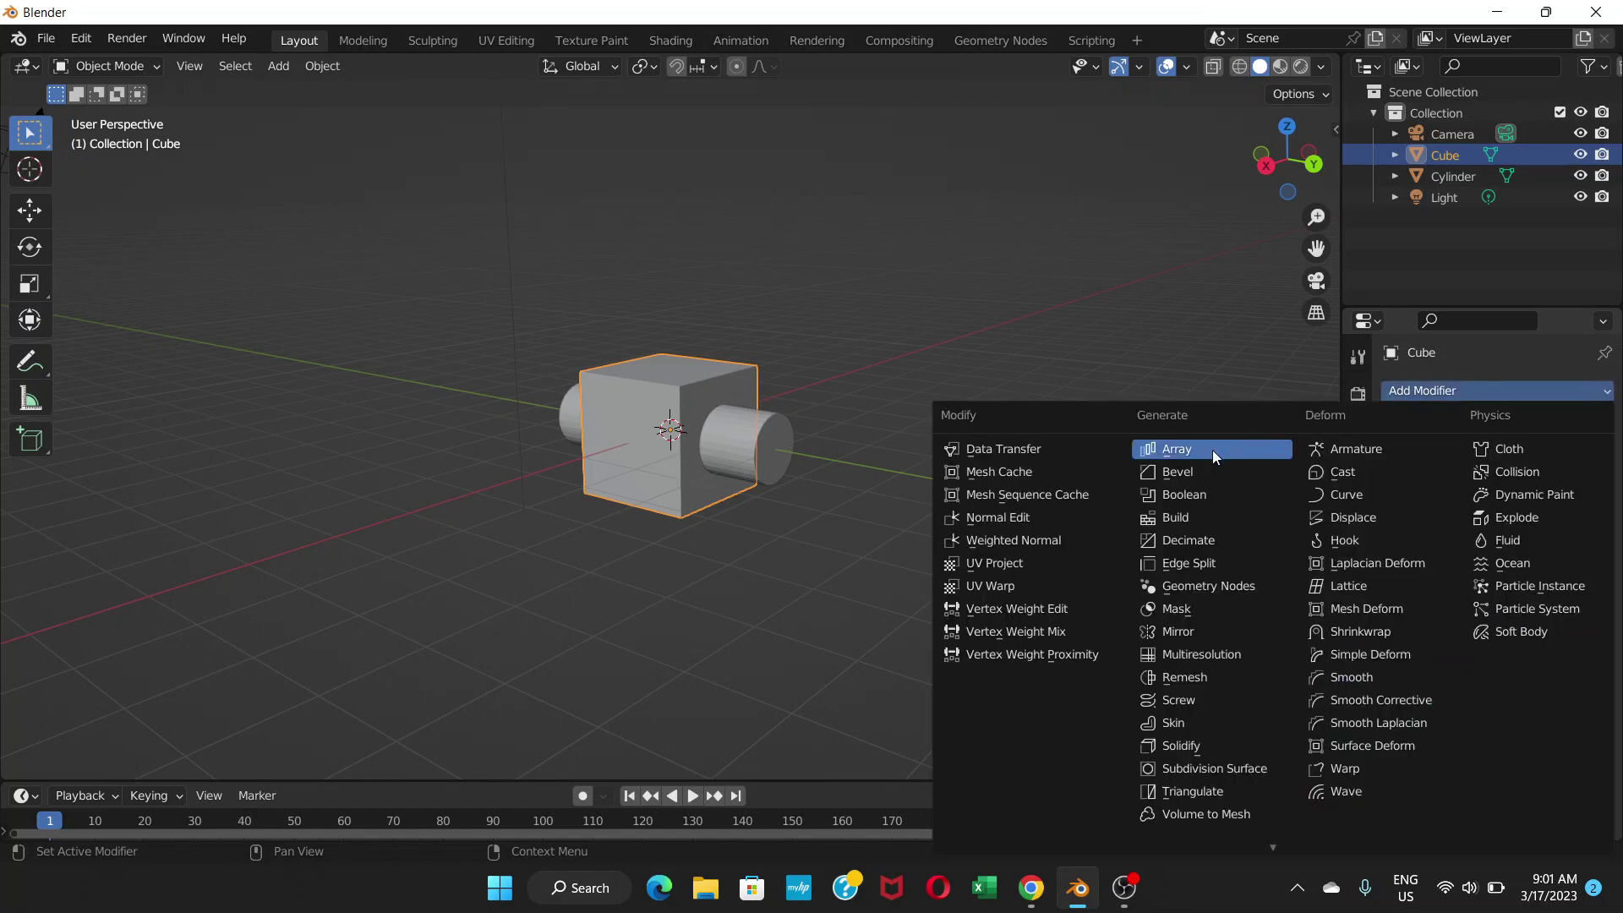
click(1195, 501)
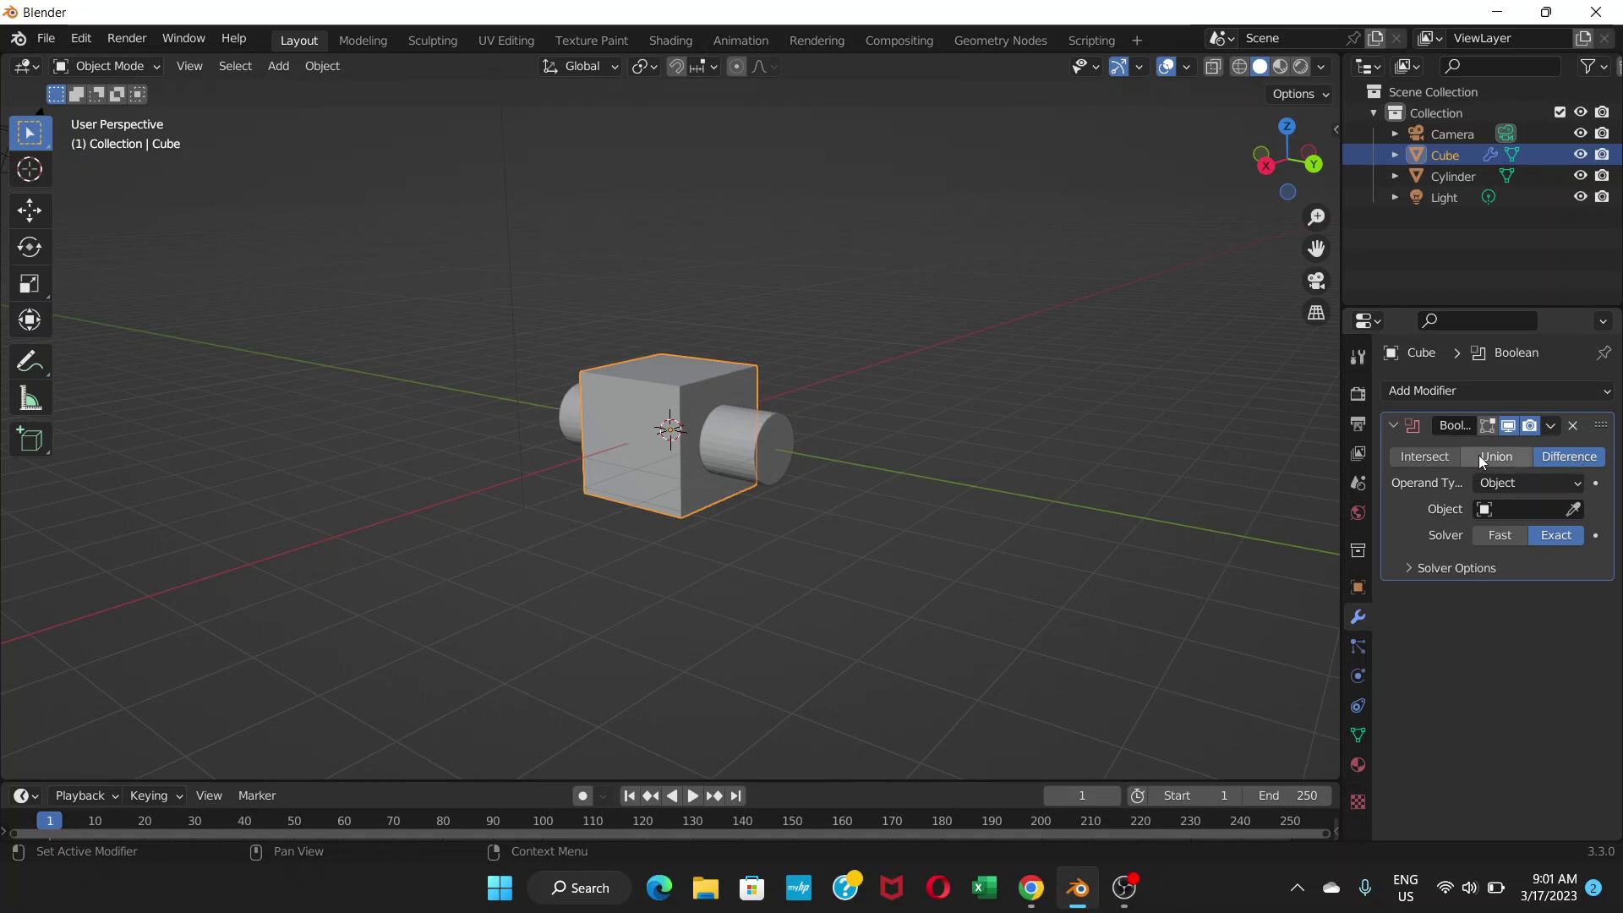
Set the cube's Boolean modifier to Difference with the cylinder as its operand object
click(1426, 456)
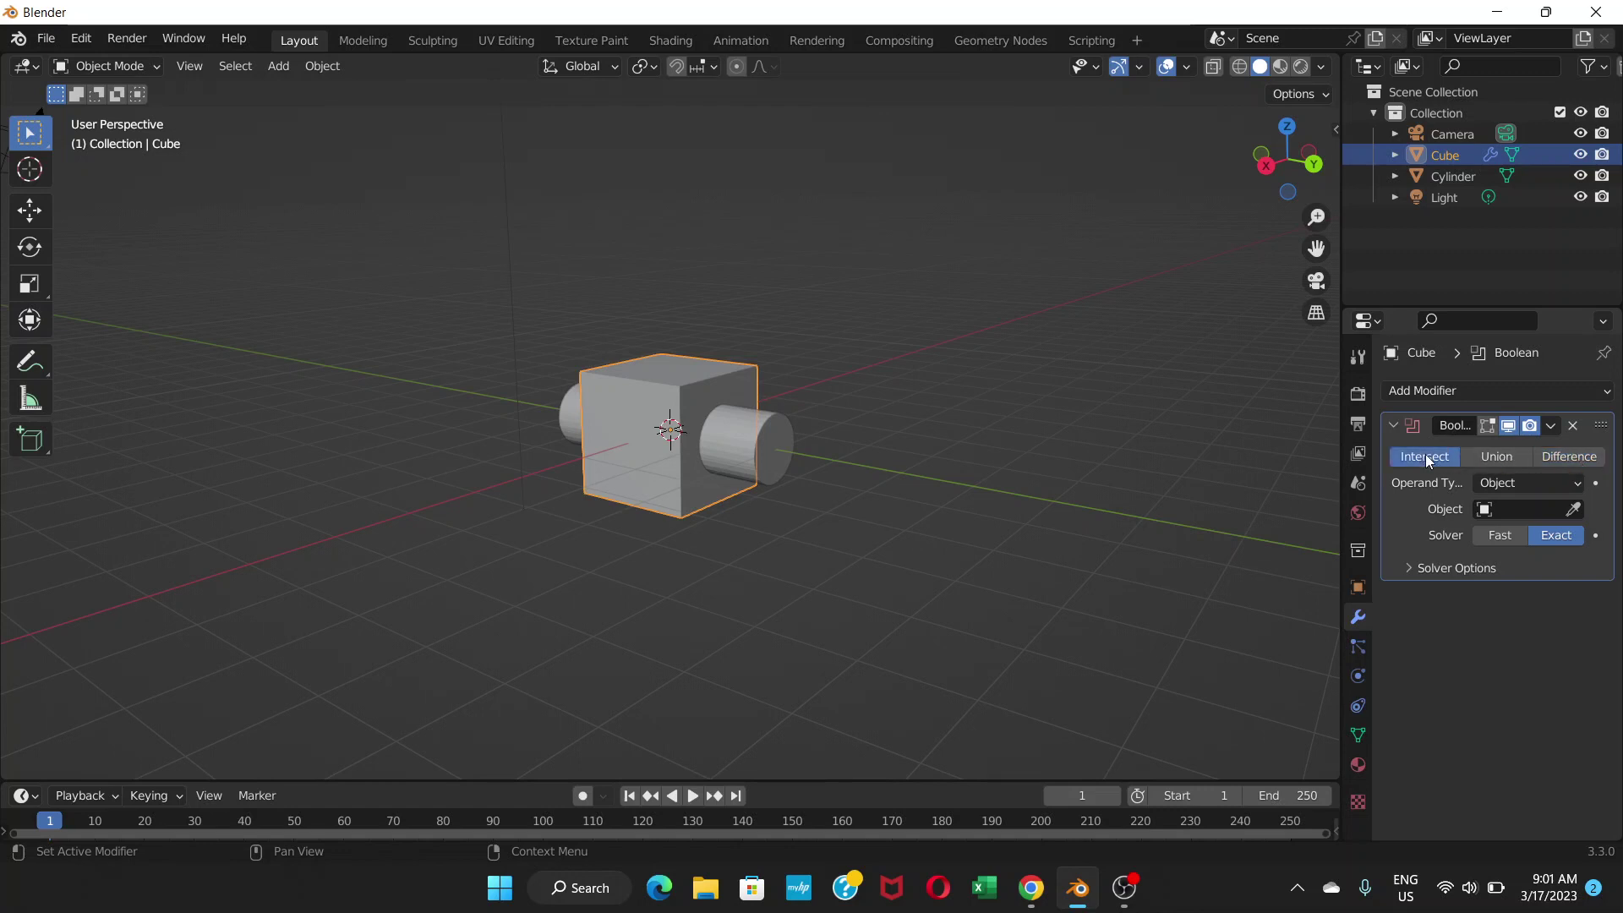
click(1562, 457)
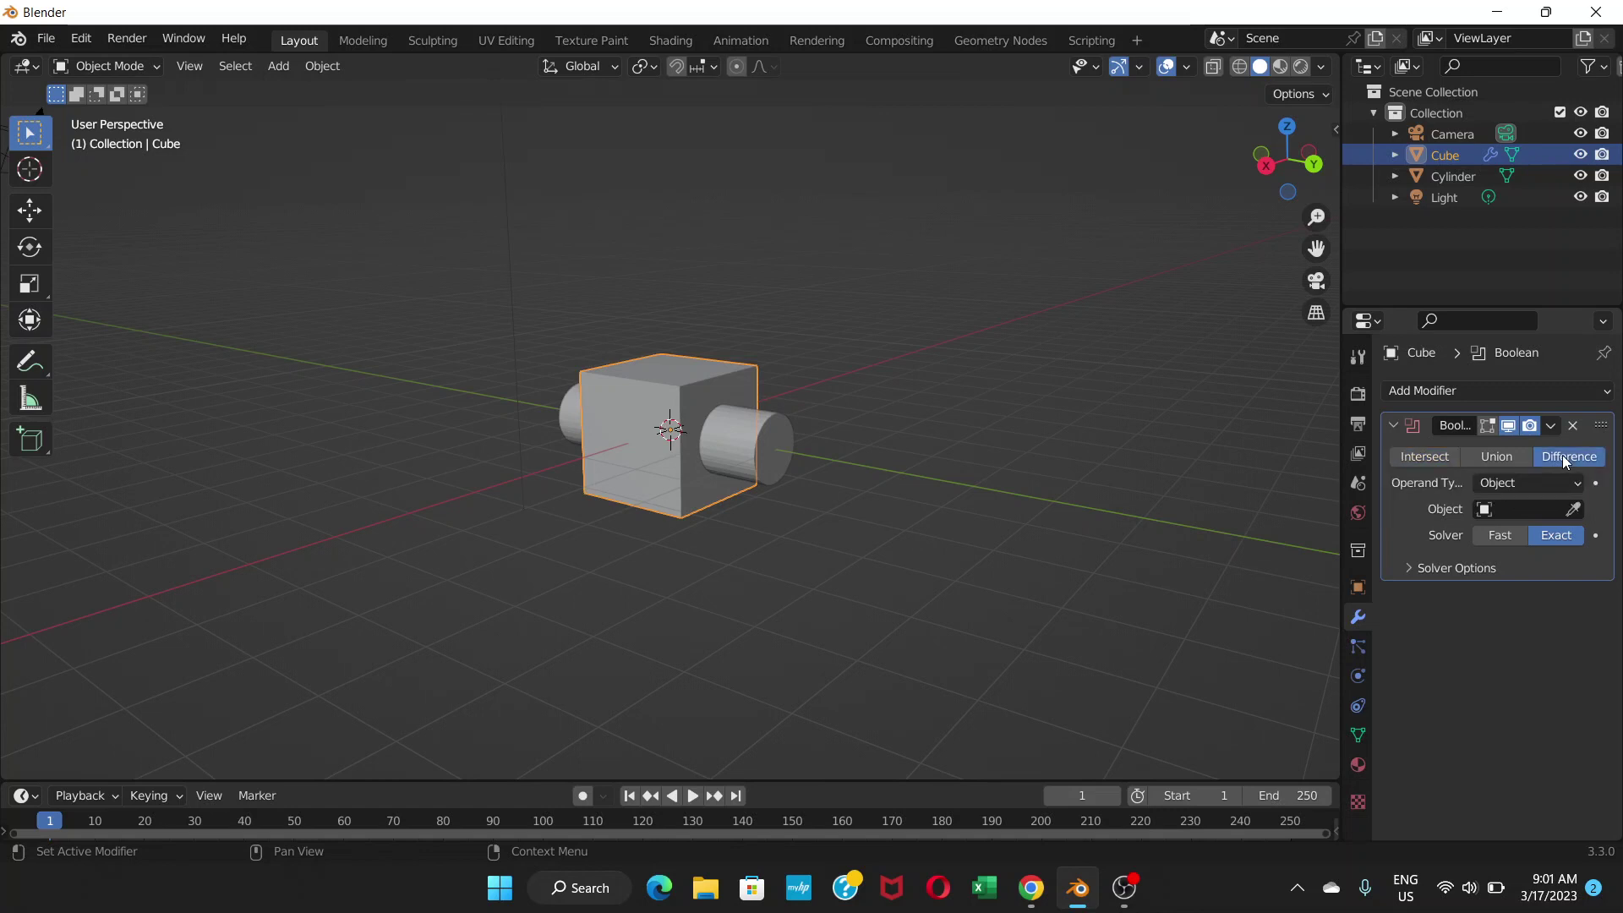
click(1572, 512)
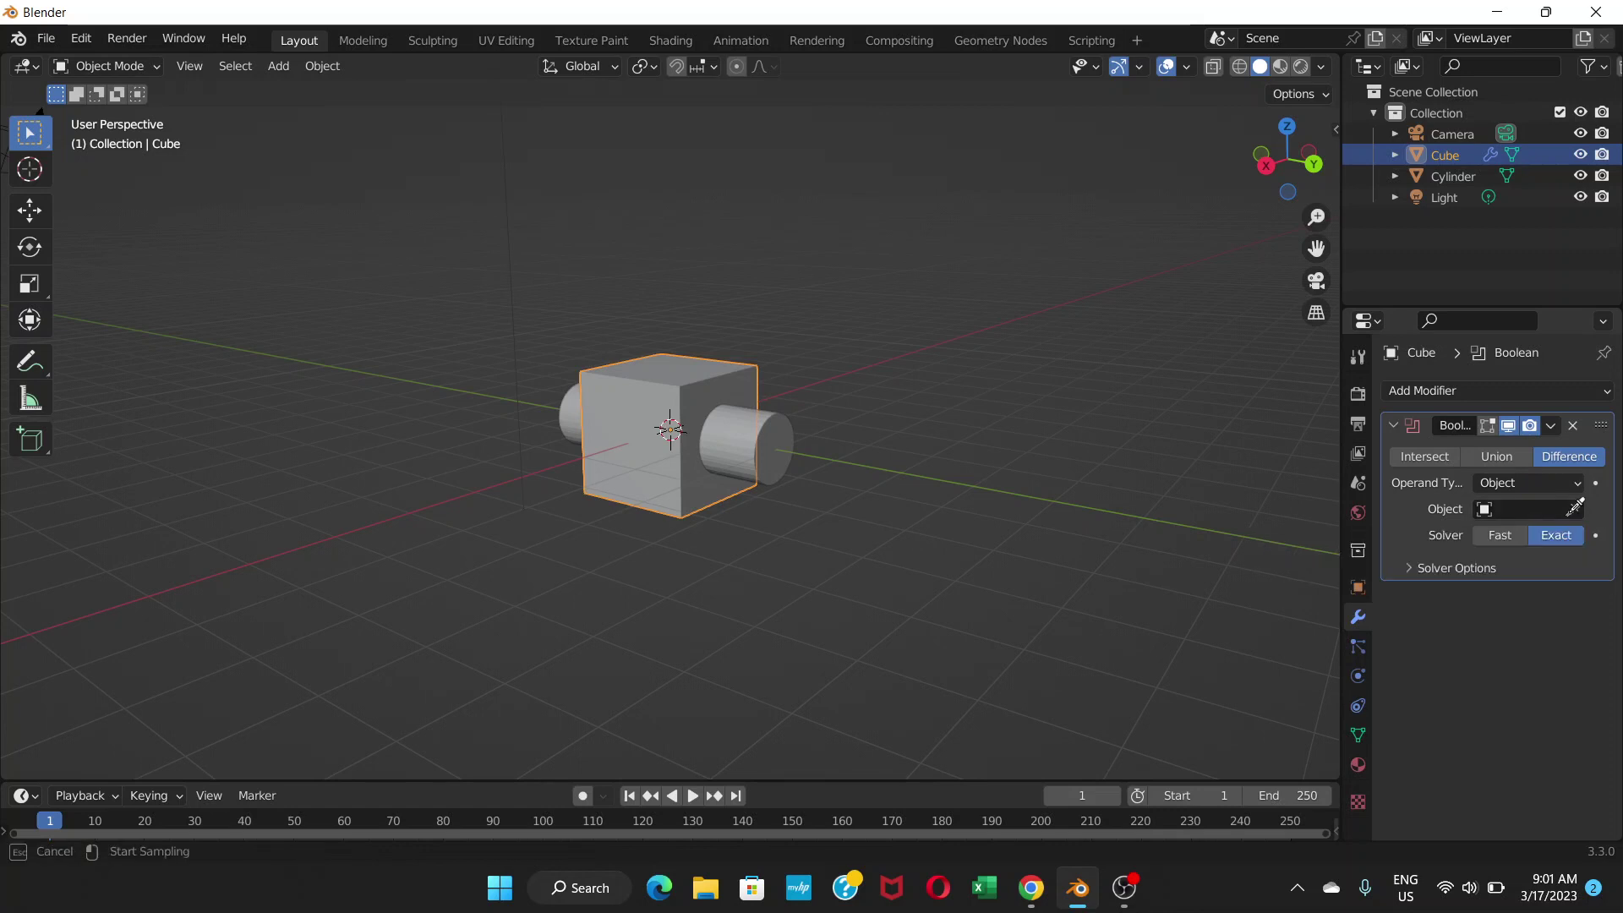
click(773, 419)
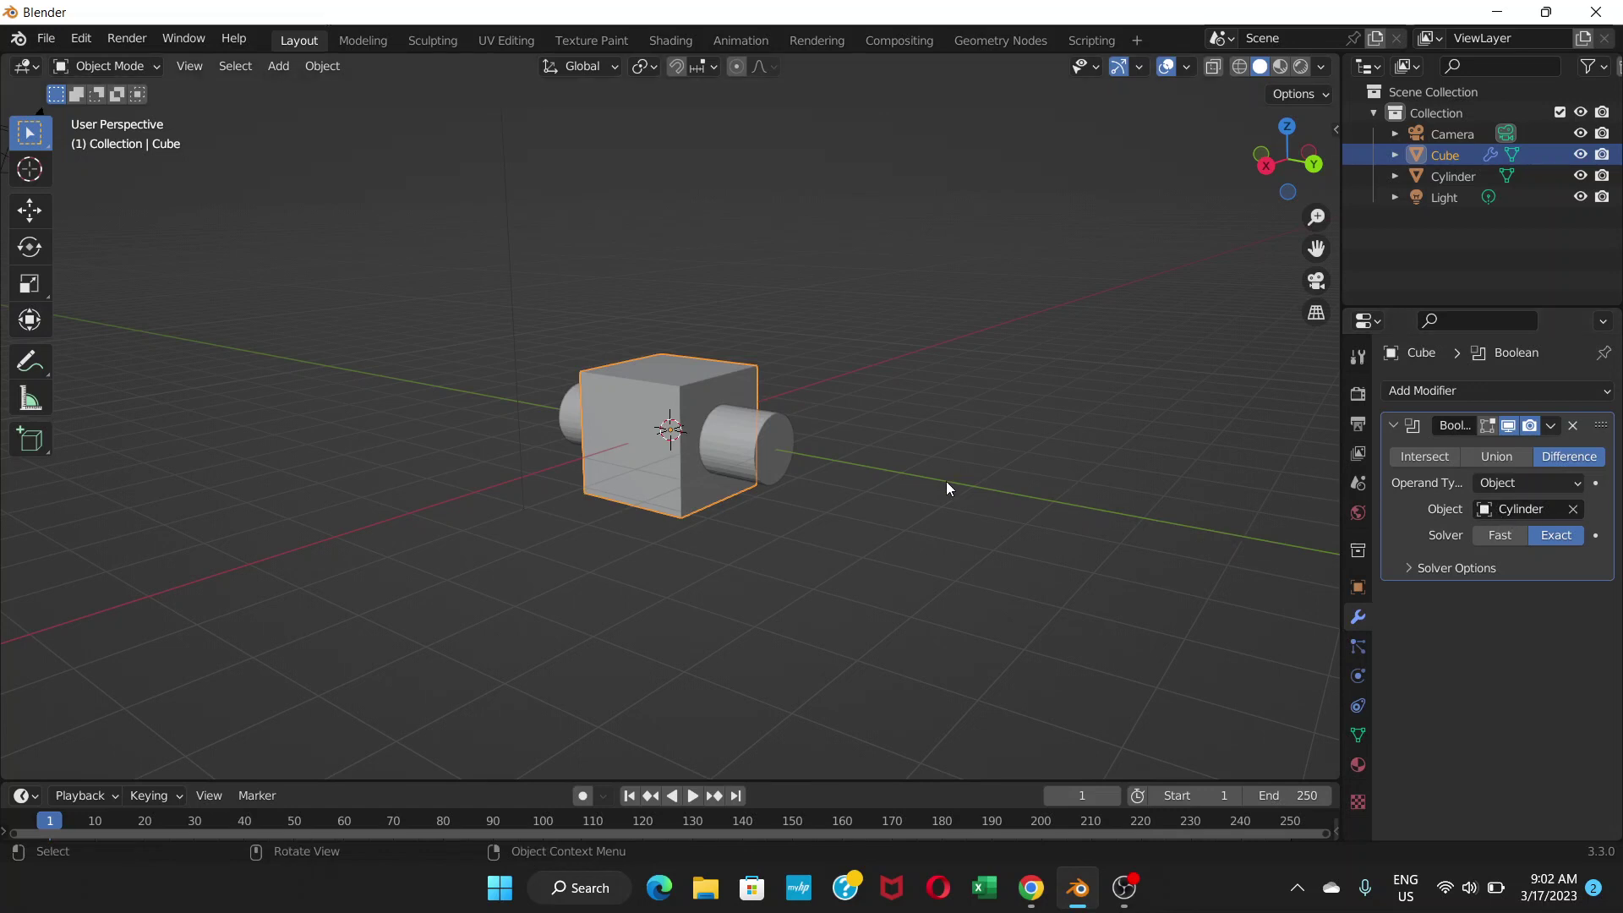
Temporarily hide the cylinder in the viewport to inspect the cut through the cube, and show it again
middle_drag(941, 480, 885, 441)
scroll(864, 483, up, 3)
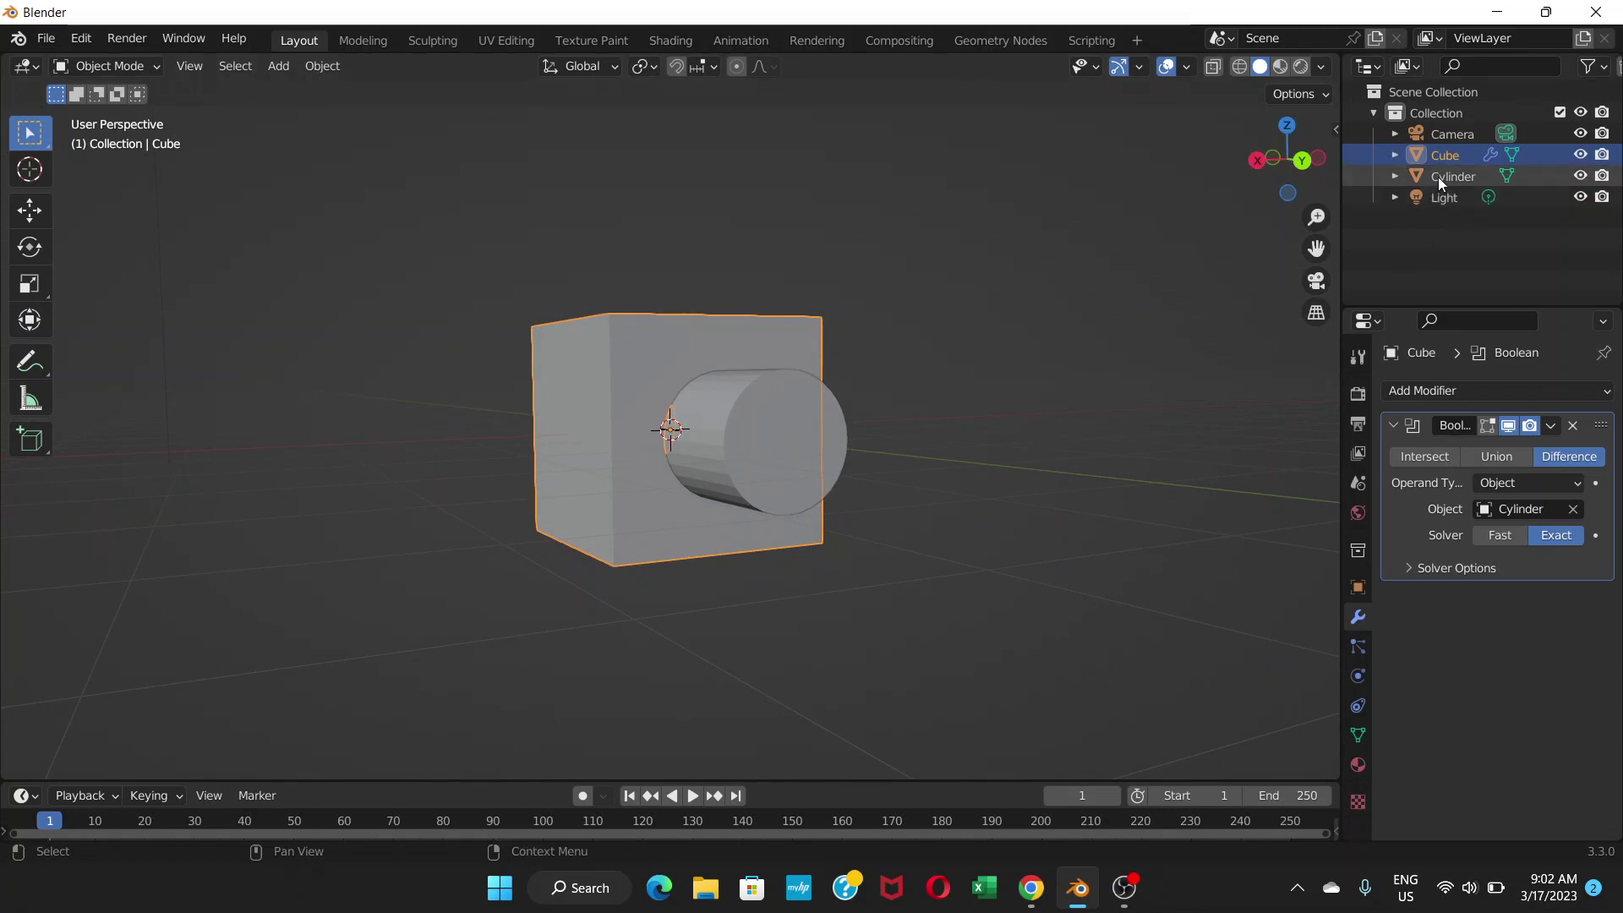
click(1545, 179)
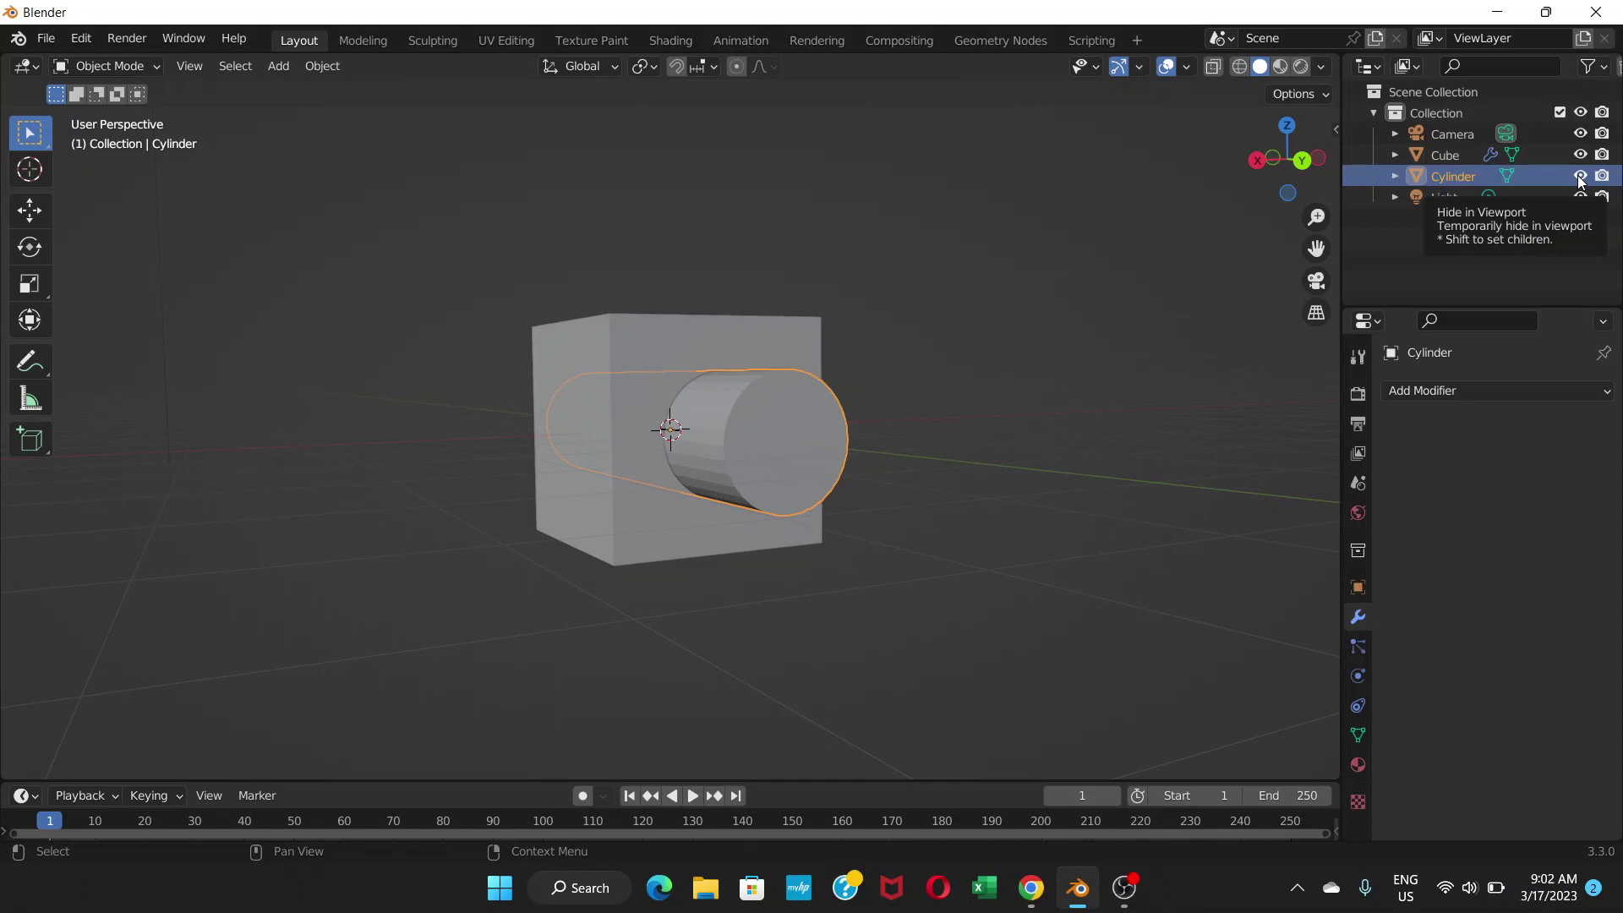
click(1580, 179)
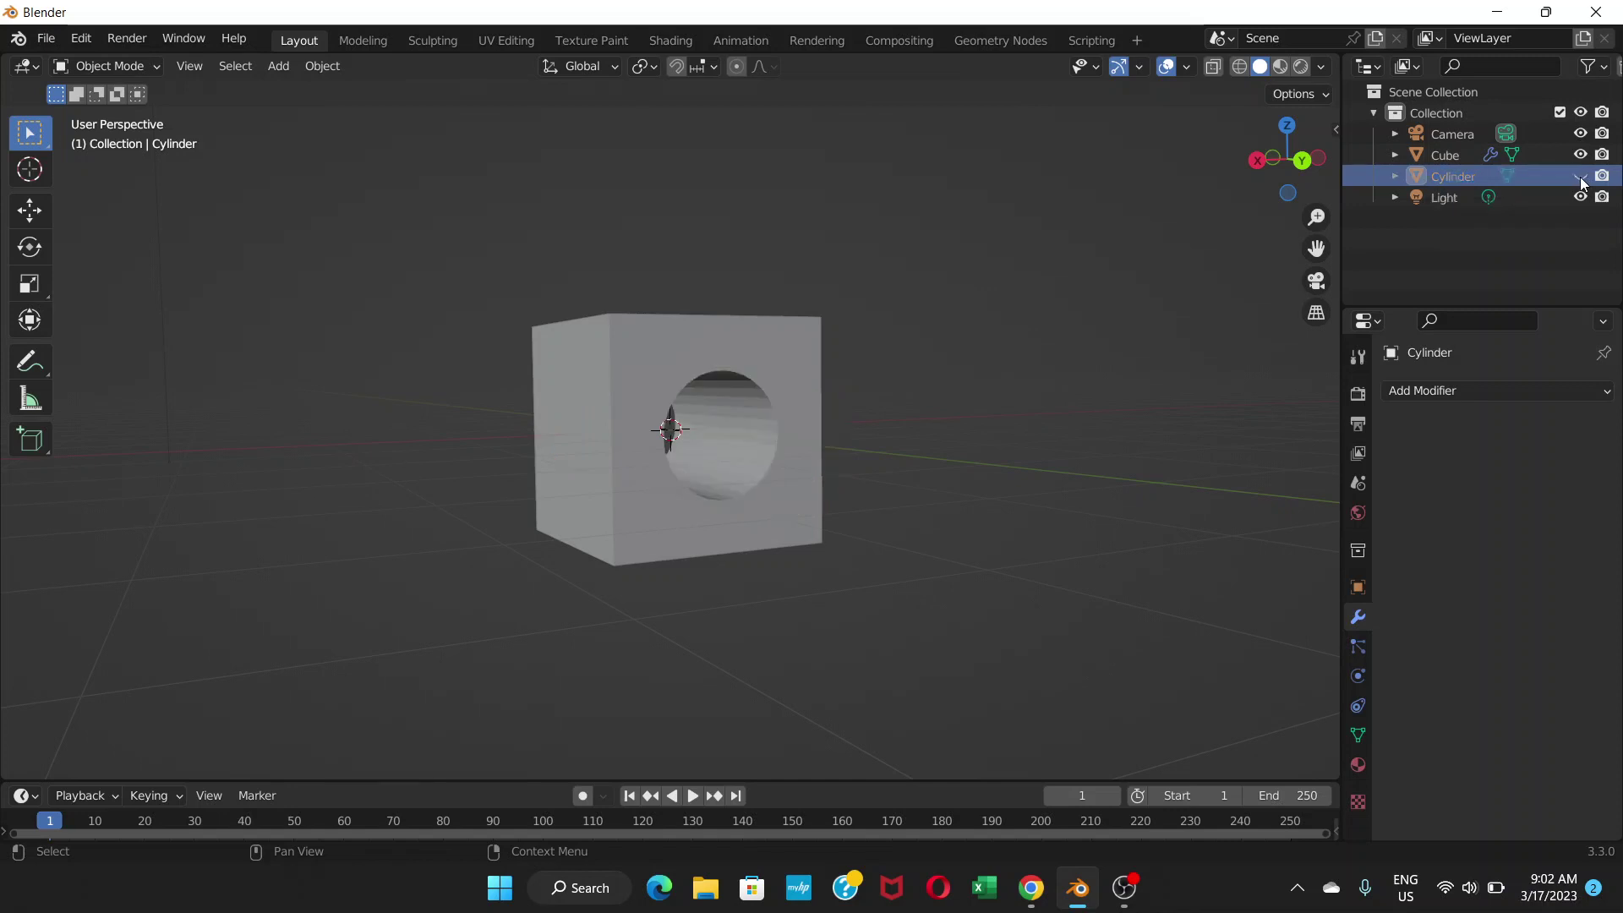
middle_drag(880, 469, 829, 467)
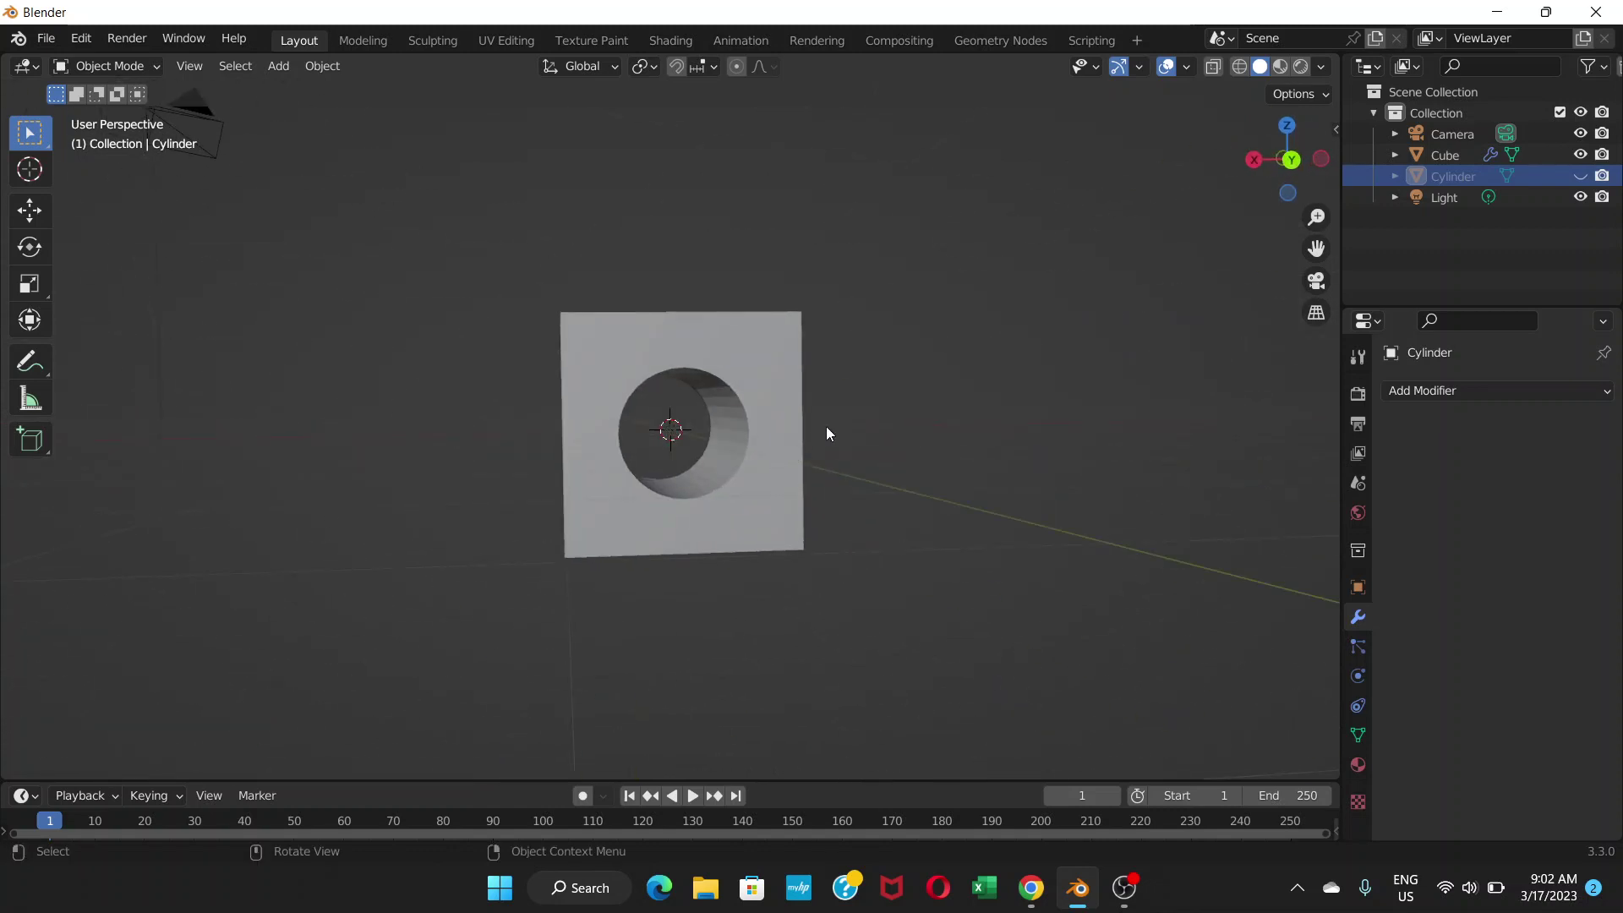
click(1579, 175)
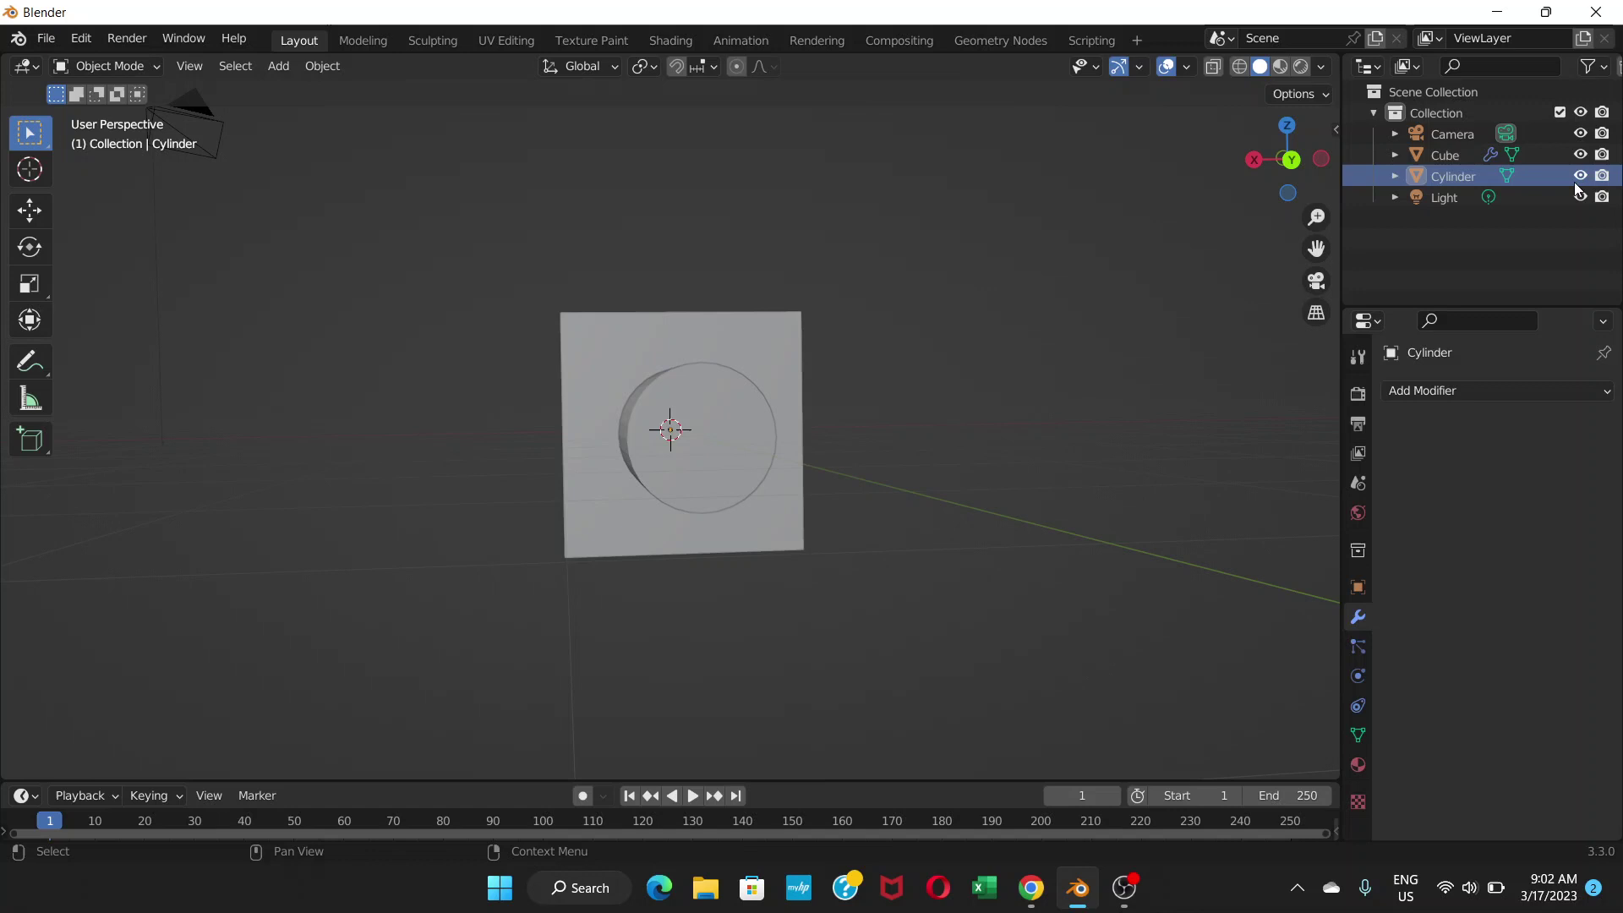
middle_drag(802, 426, 902, 409)
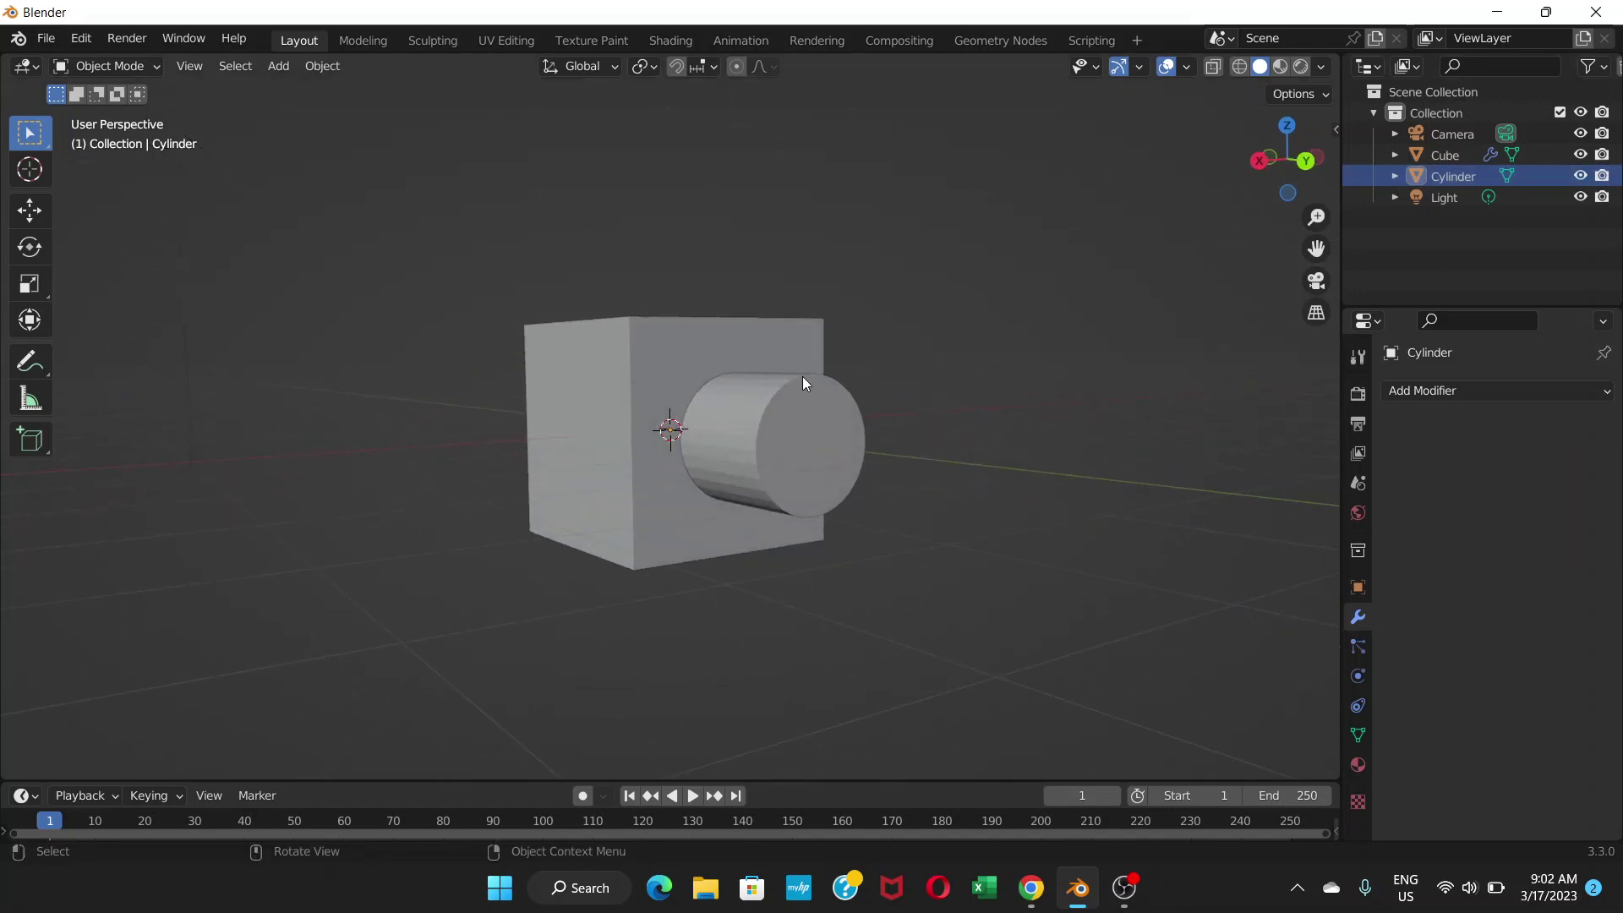
Apply the Boolean Difference modifier on the cube
click(651, 341)
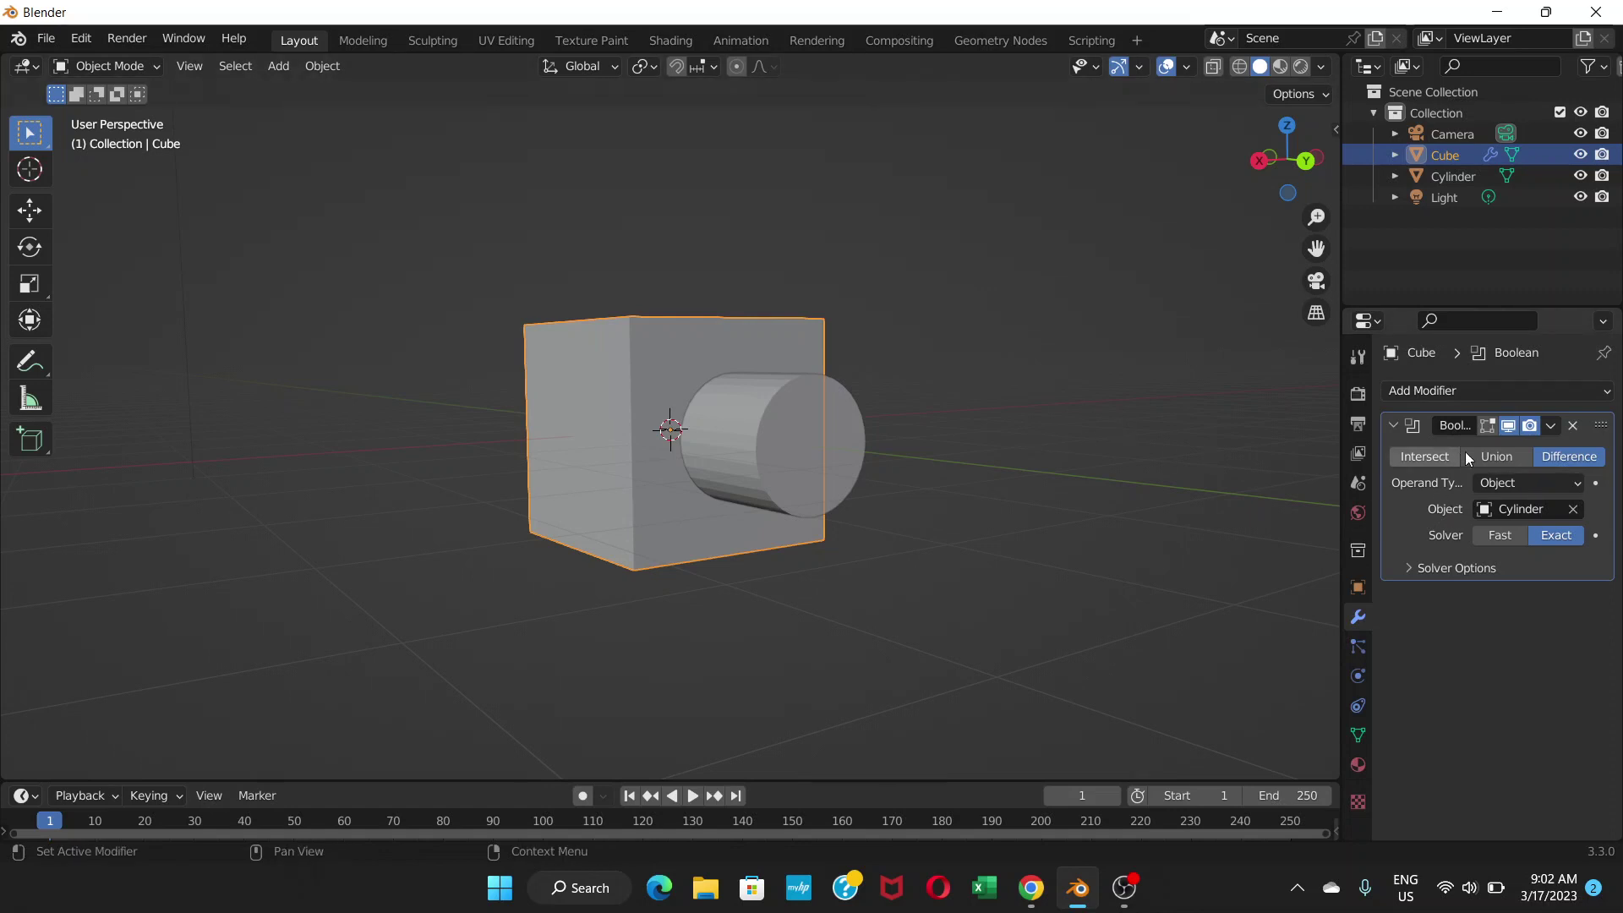
click(1550, 426)
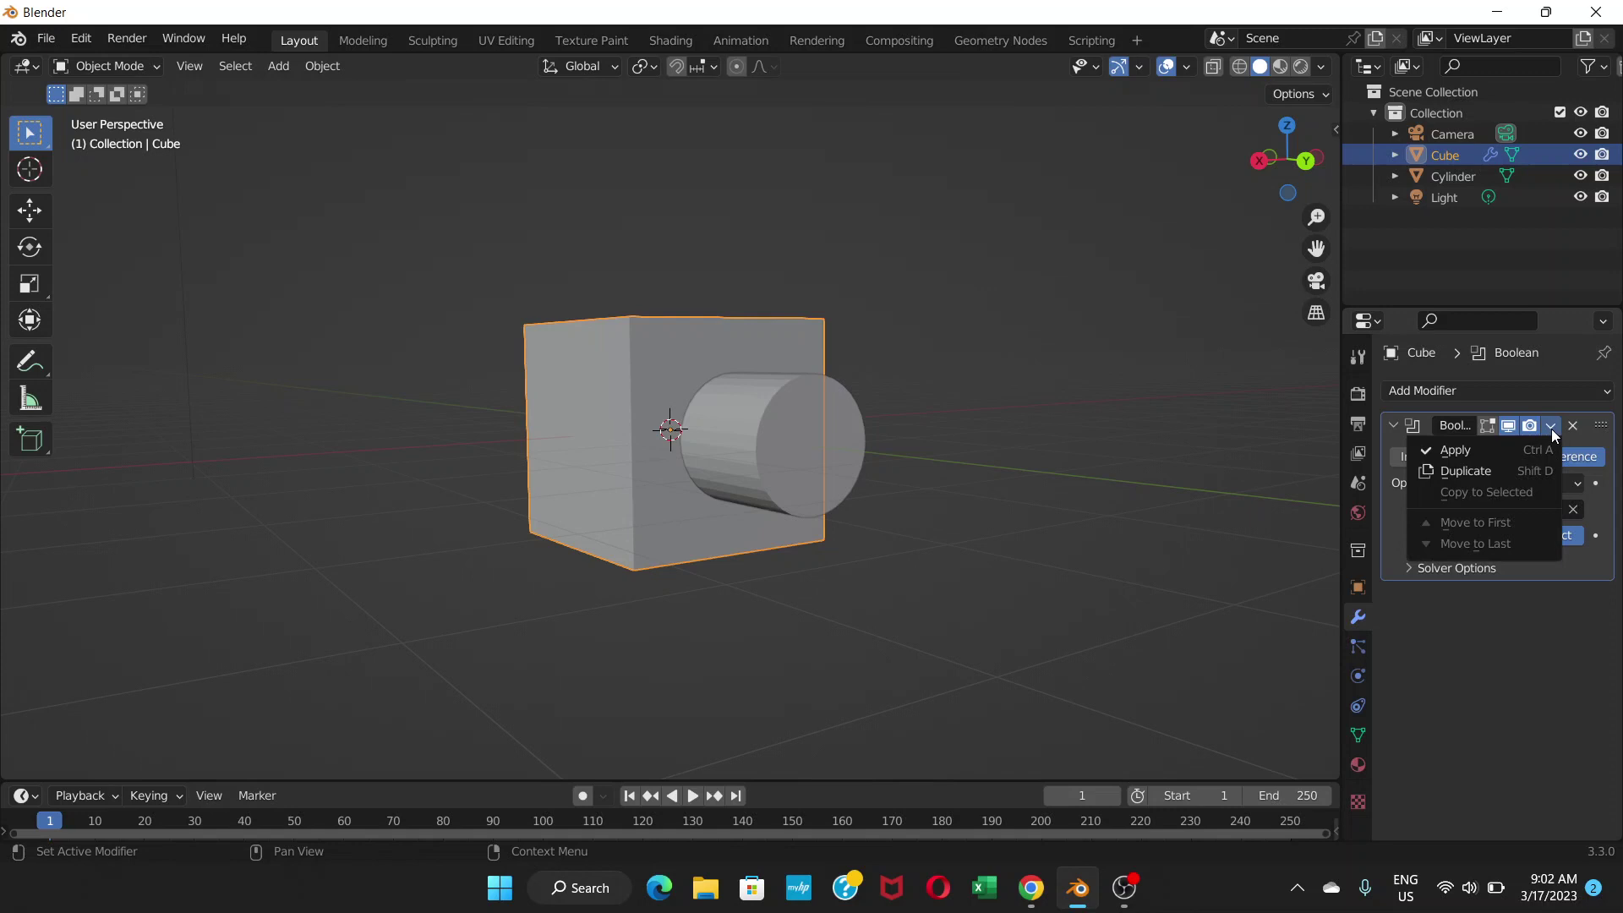
click(1488, 454)
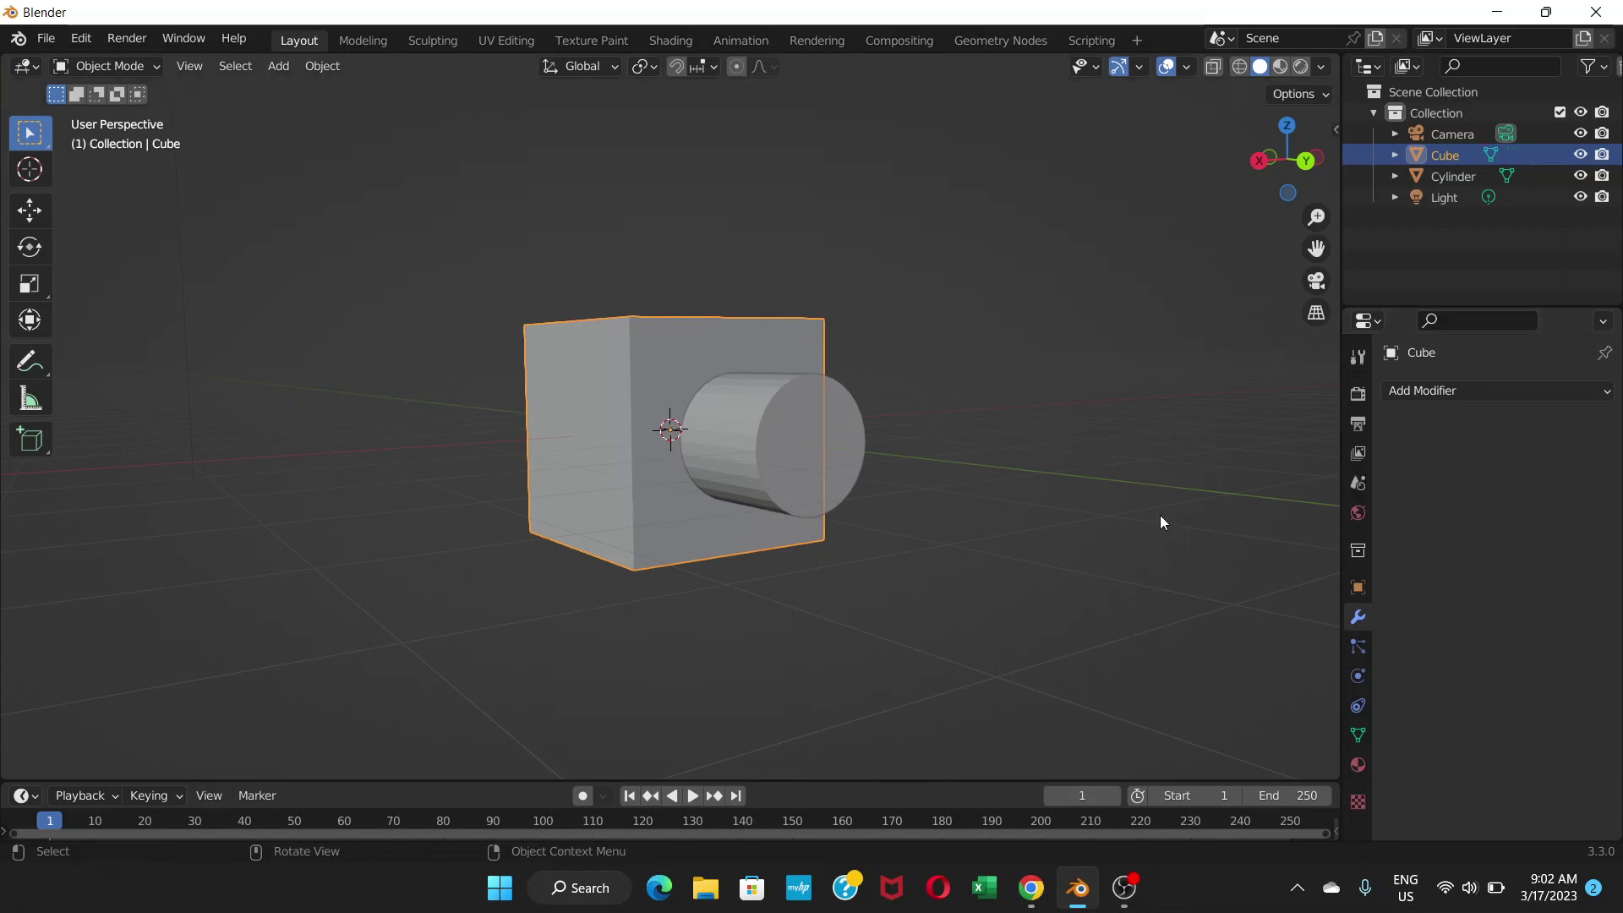
Move the cylinder out of the cube and place it clear of it to expose the hole
middle_drag(938, 504, 888, 482)
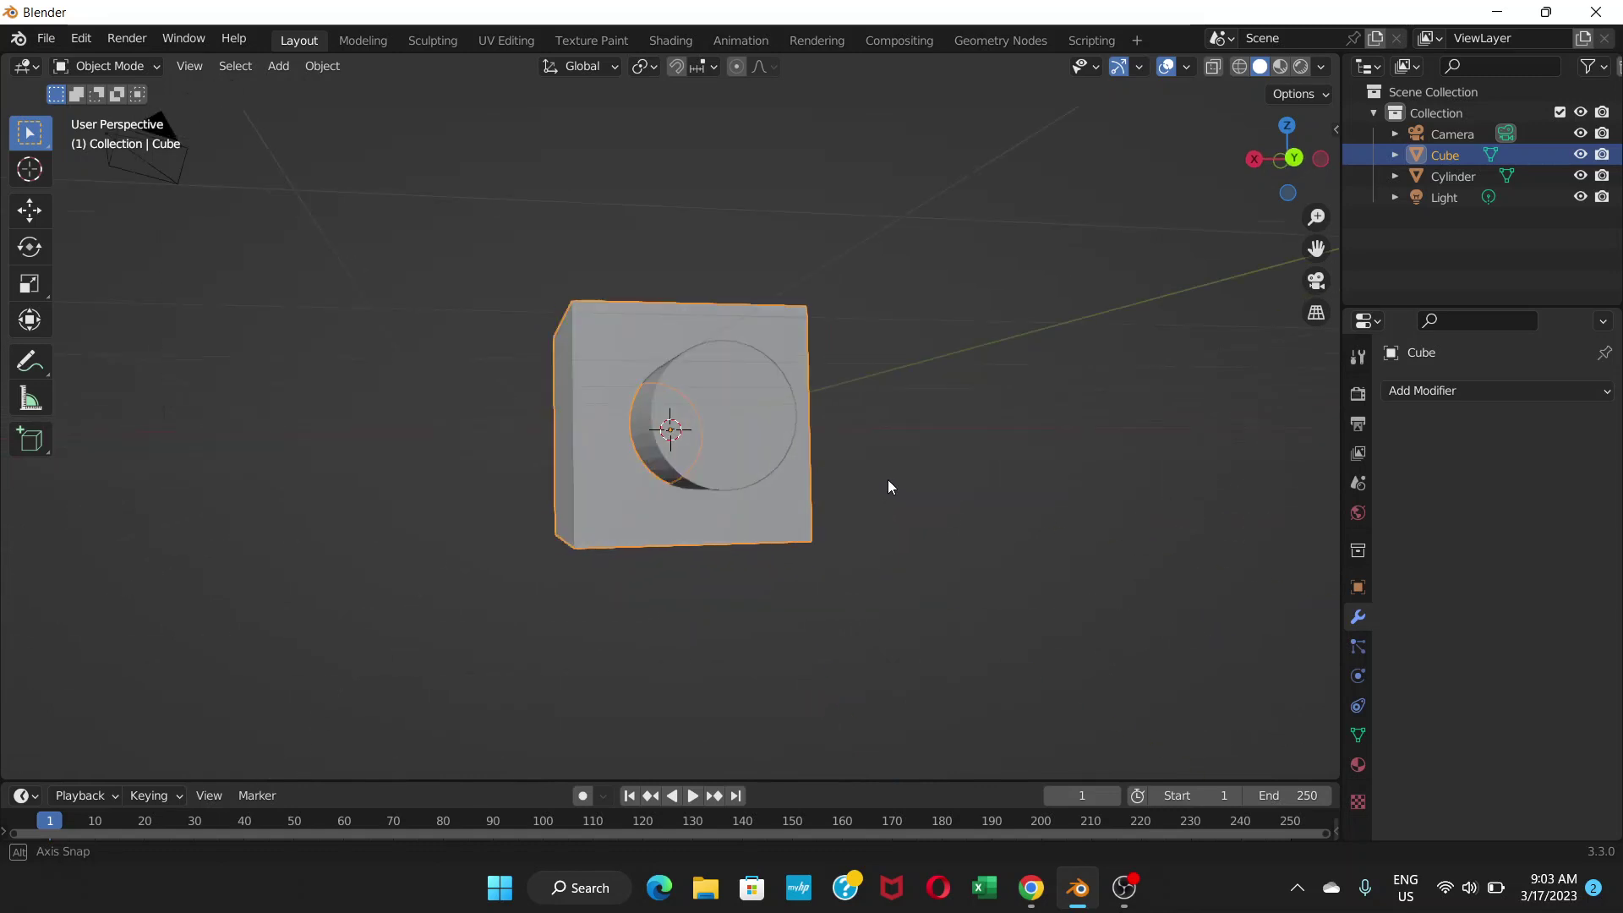
click(730, 432)
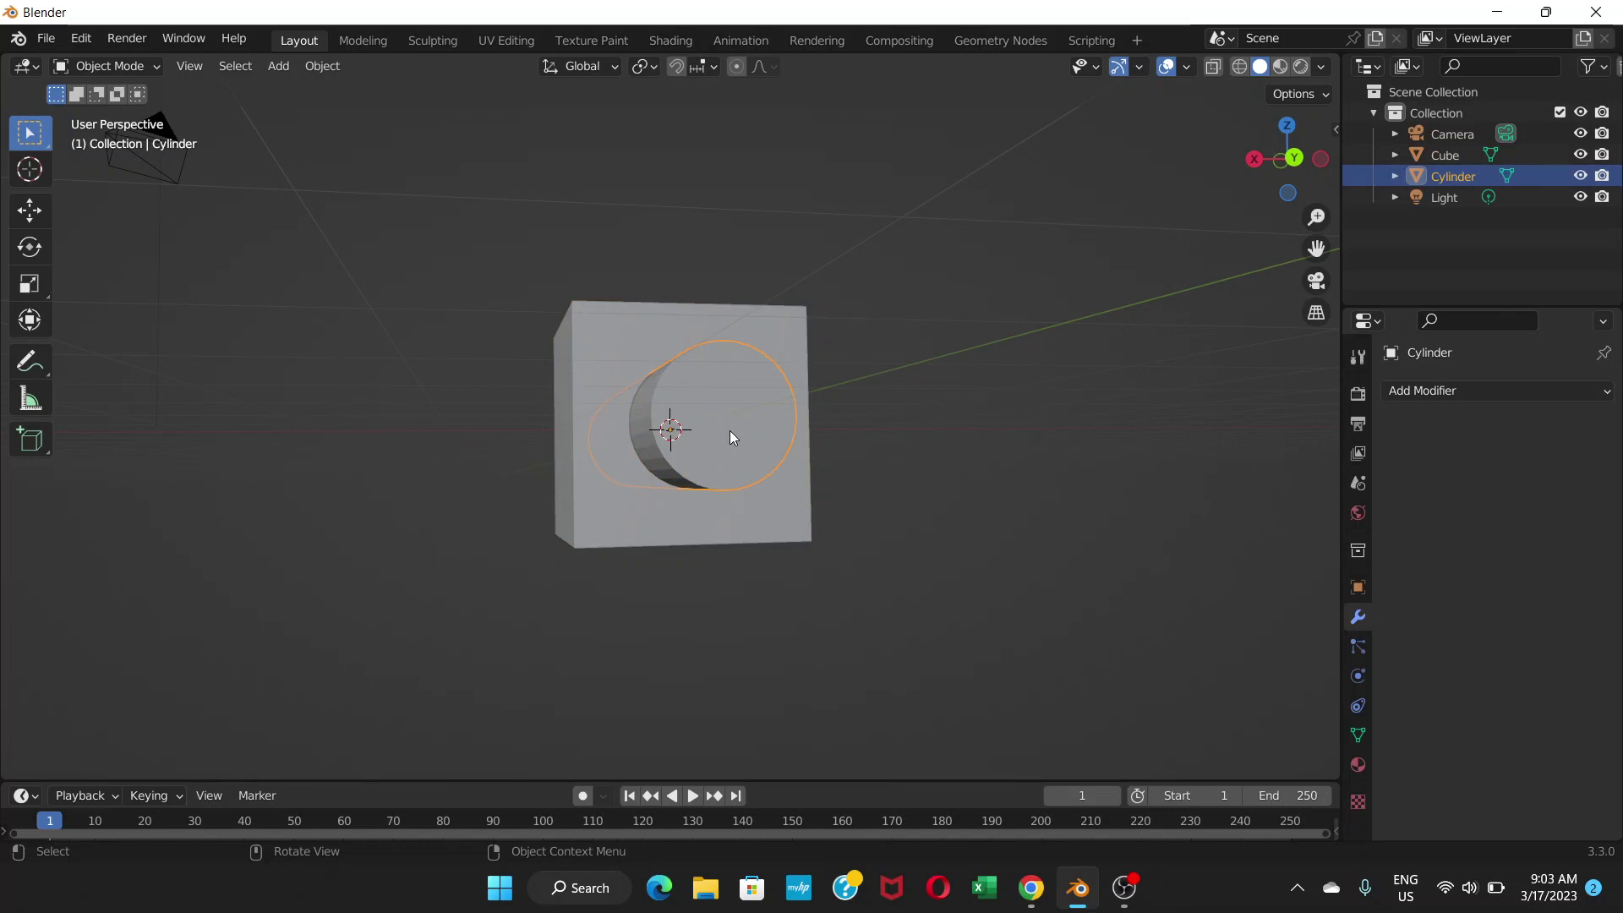
key(g)
click(1173, 392)
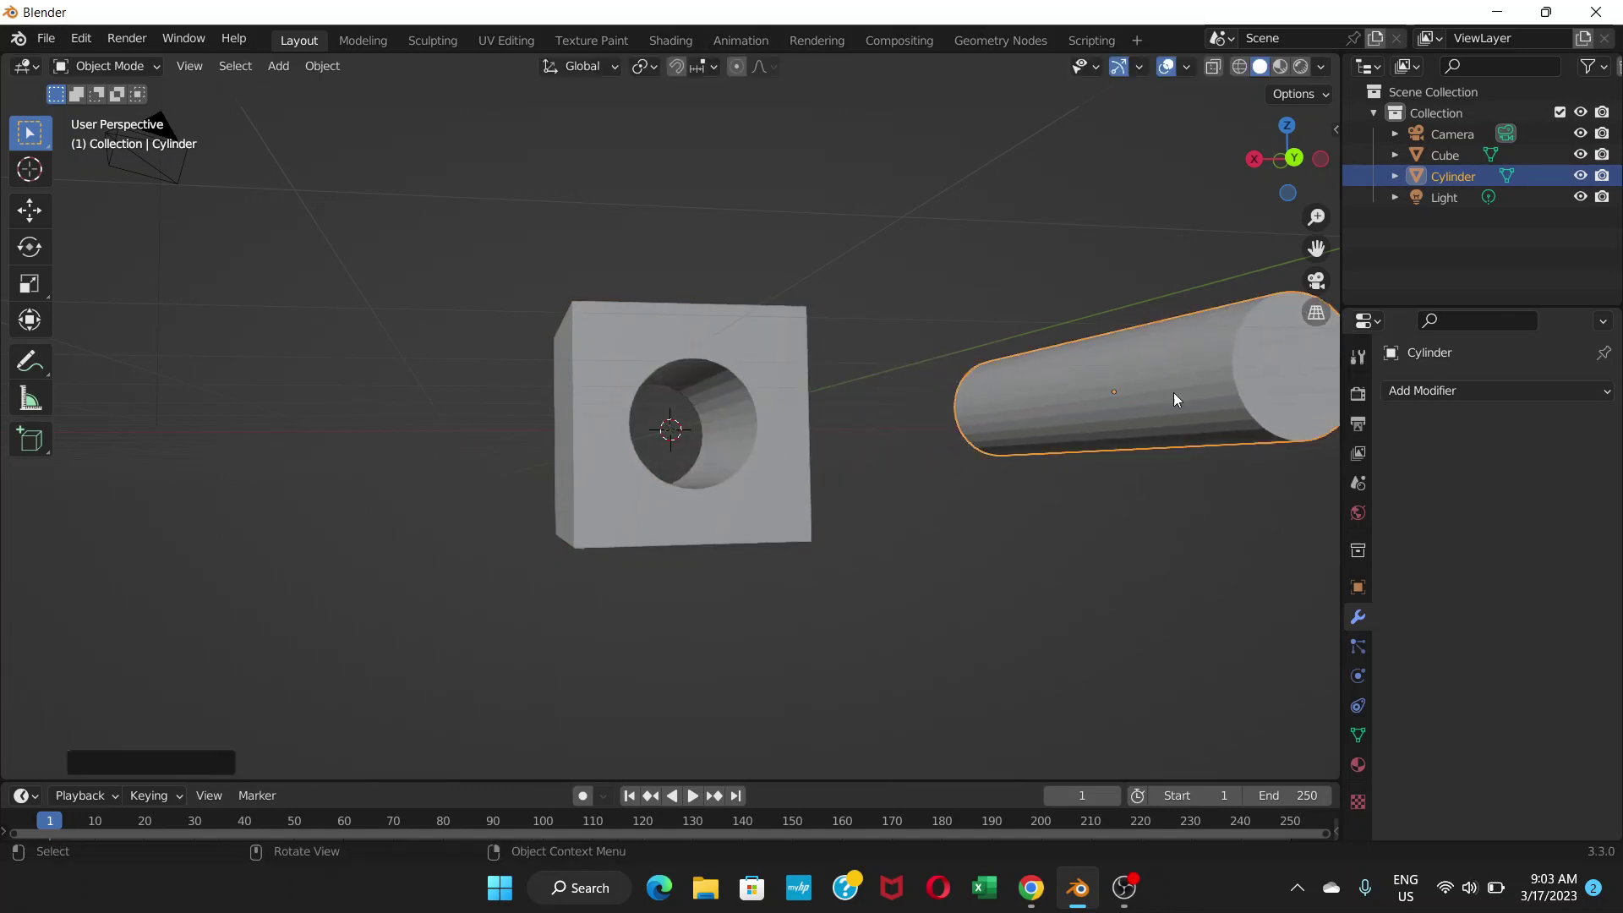
Examine the cube's cut mesh in Edit Mode, return to Object Mode and view the hole from several angles
middle_drag(891, 511, 649, 421)
click(611, 297)
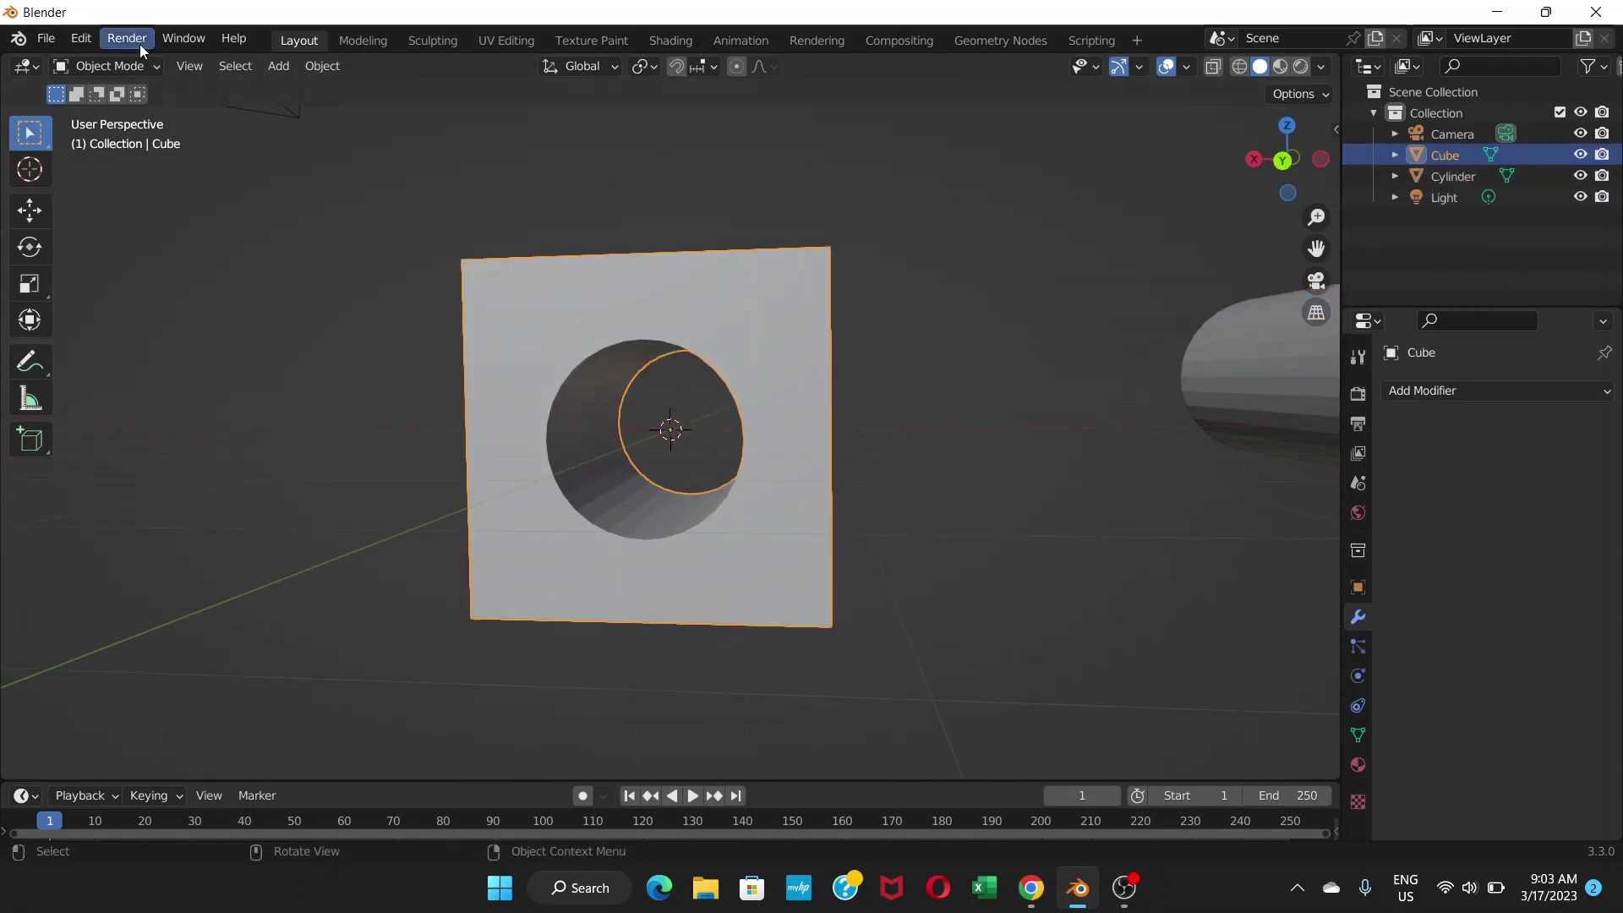
click(144, 69)
click(133, 112)
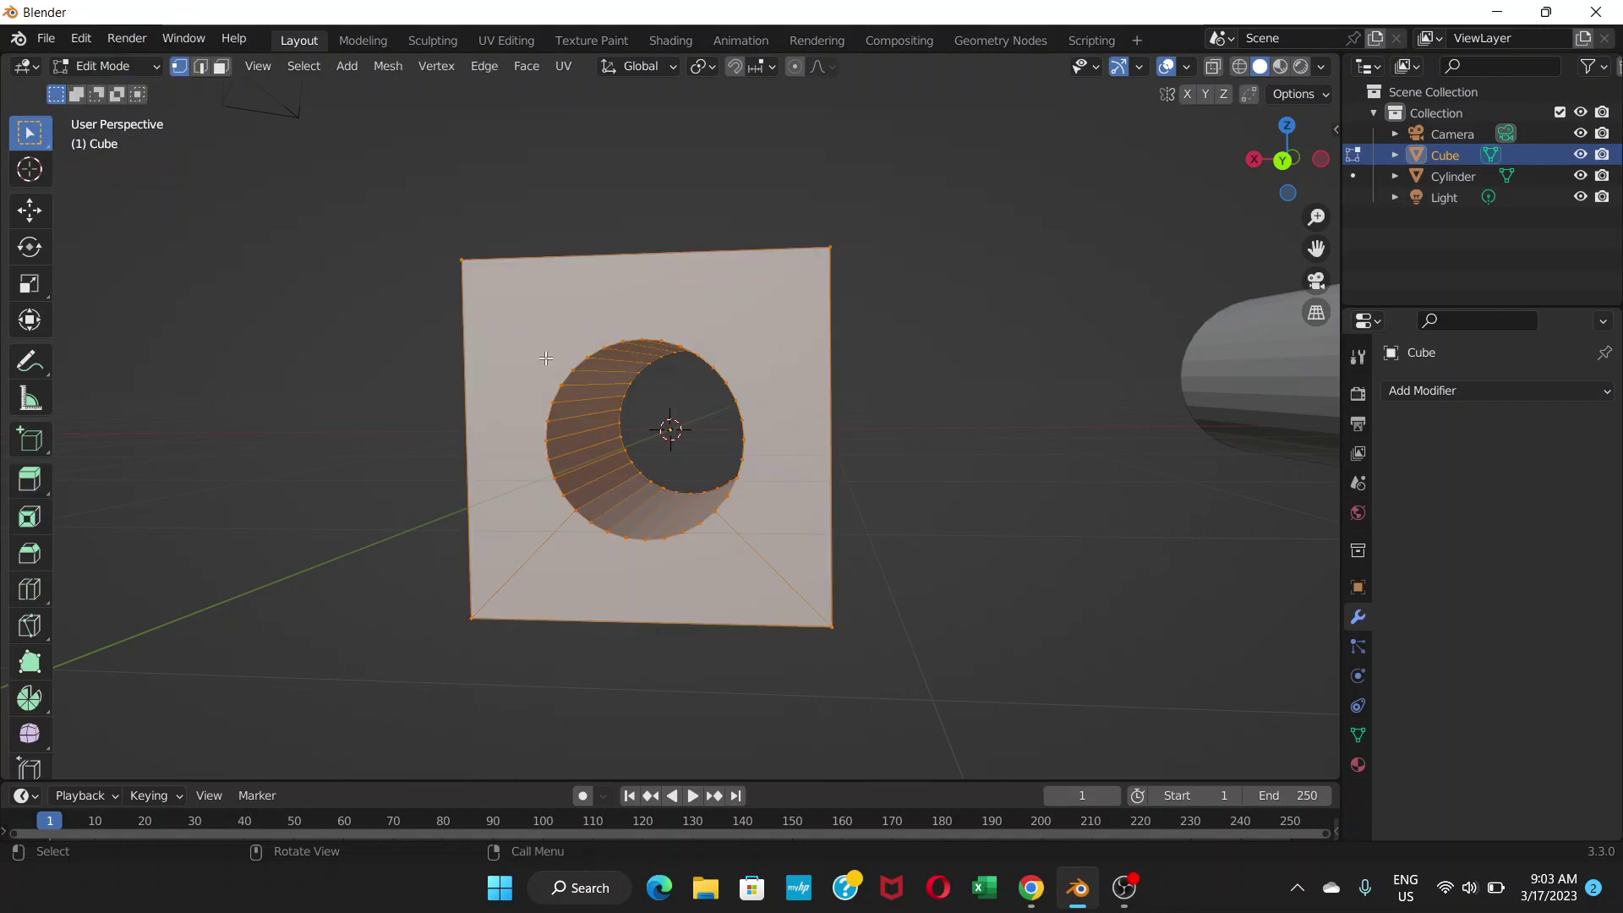
middle_drag(545, 359, 369, 250)
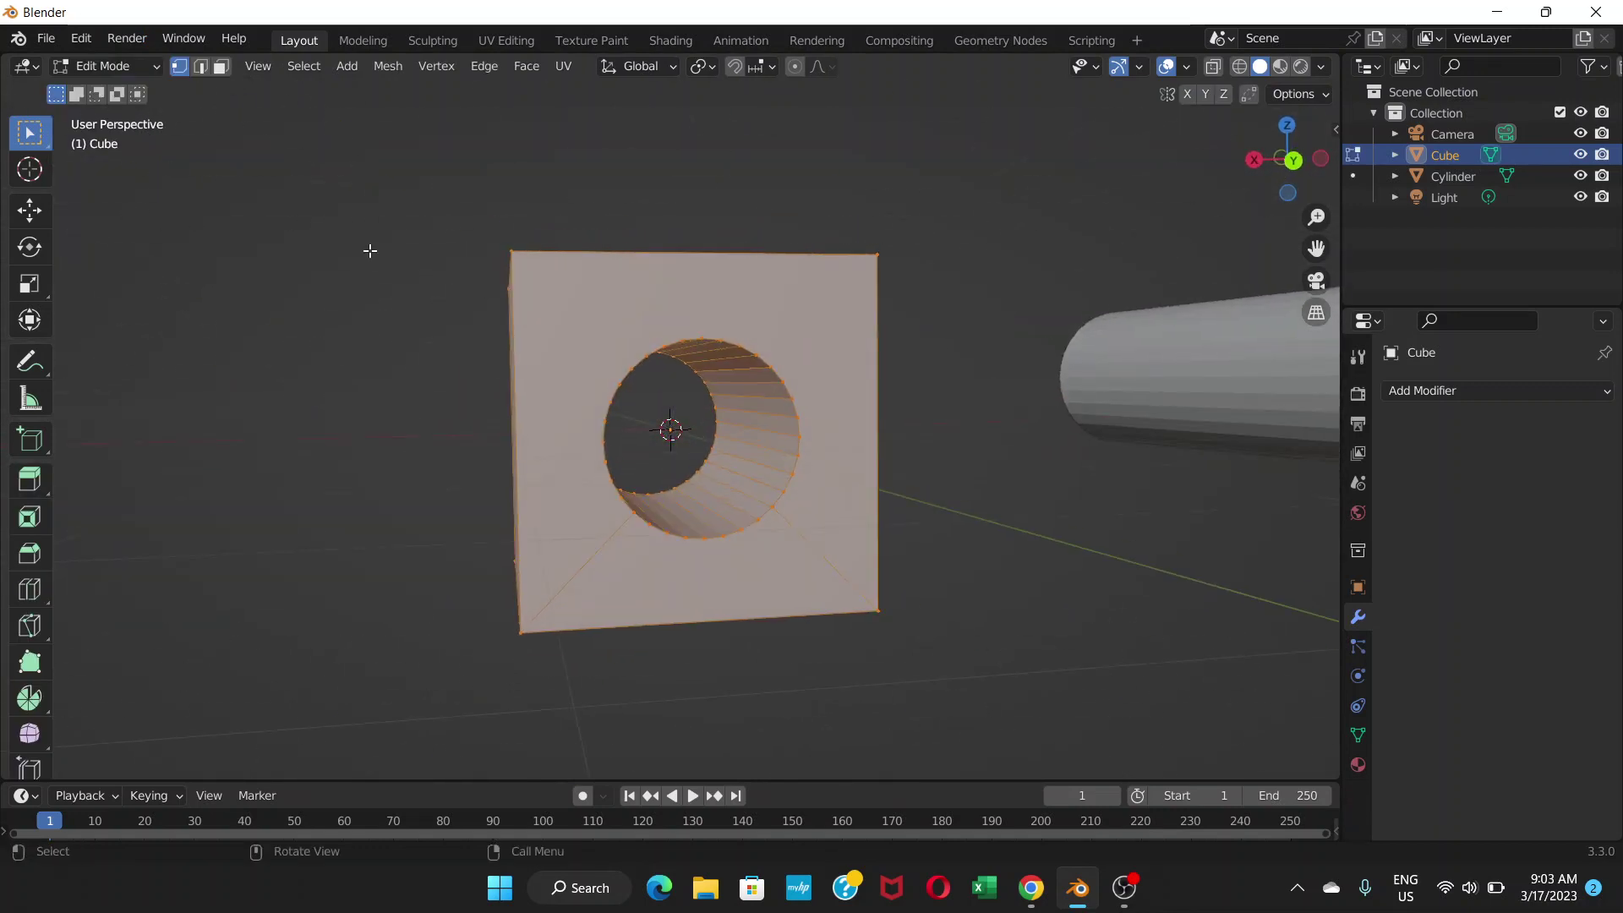
click(152, 69)
click(136, 90)
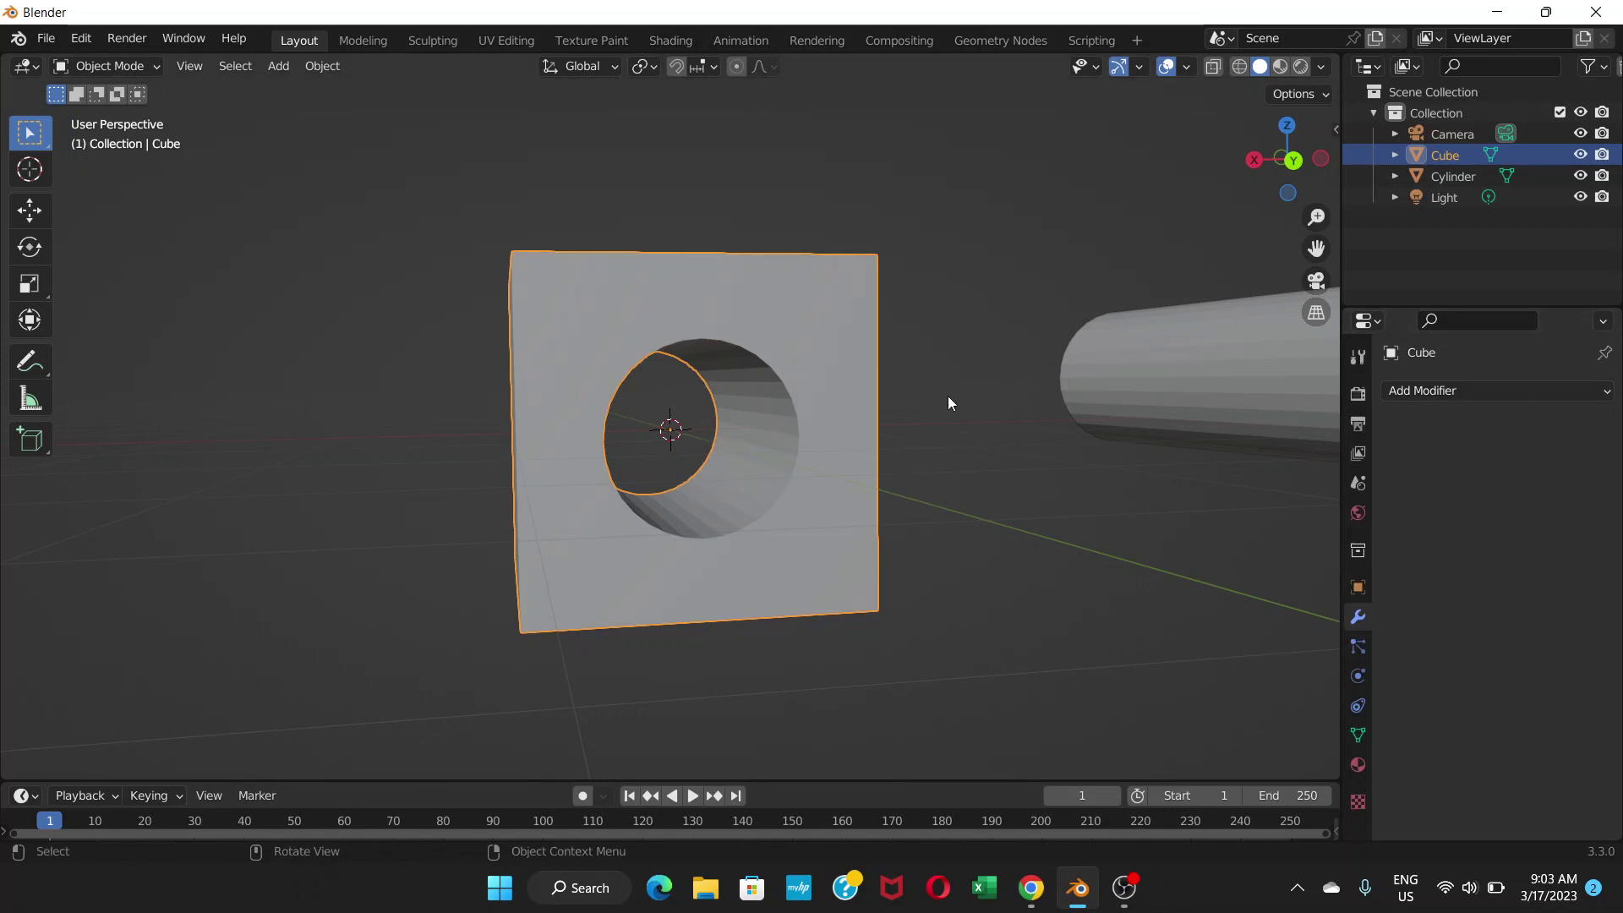
mouse_move(947, 396)
middle_down()
mouse_move(957, 306)
mouse_move(865, 397)
mouse_move(1058, 378)
mouse_move(918, 393)
middle_up()
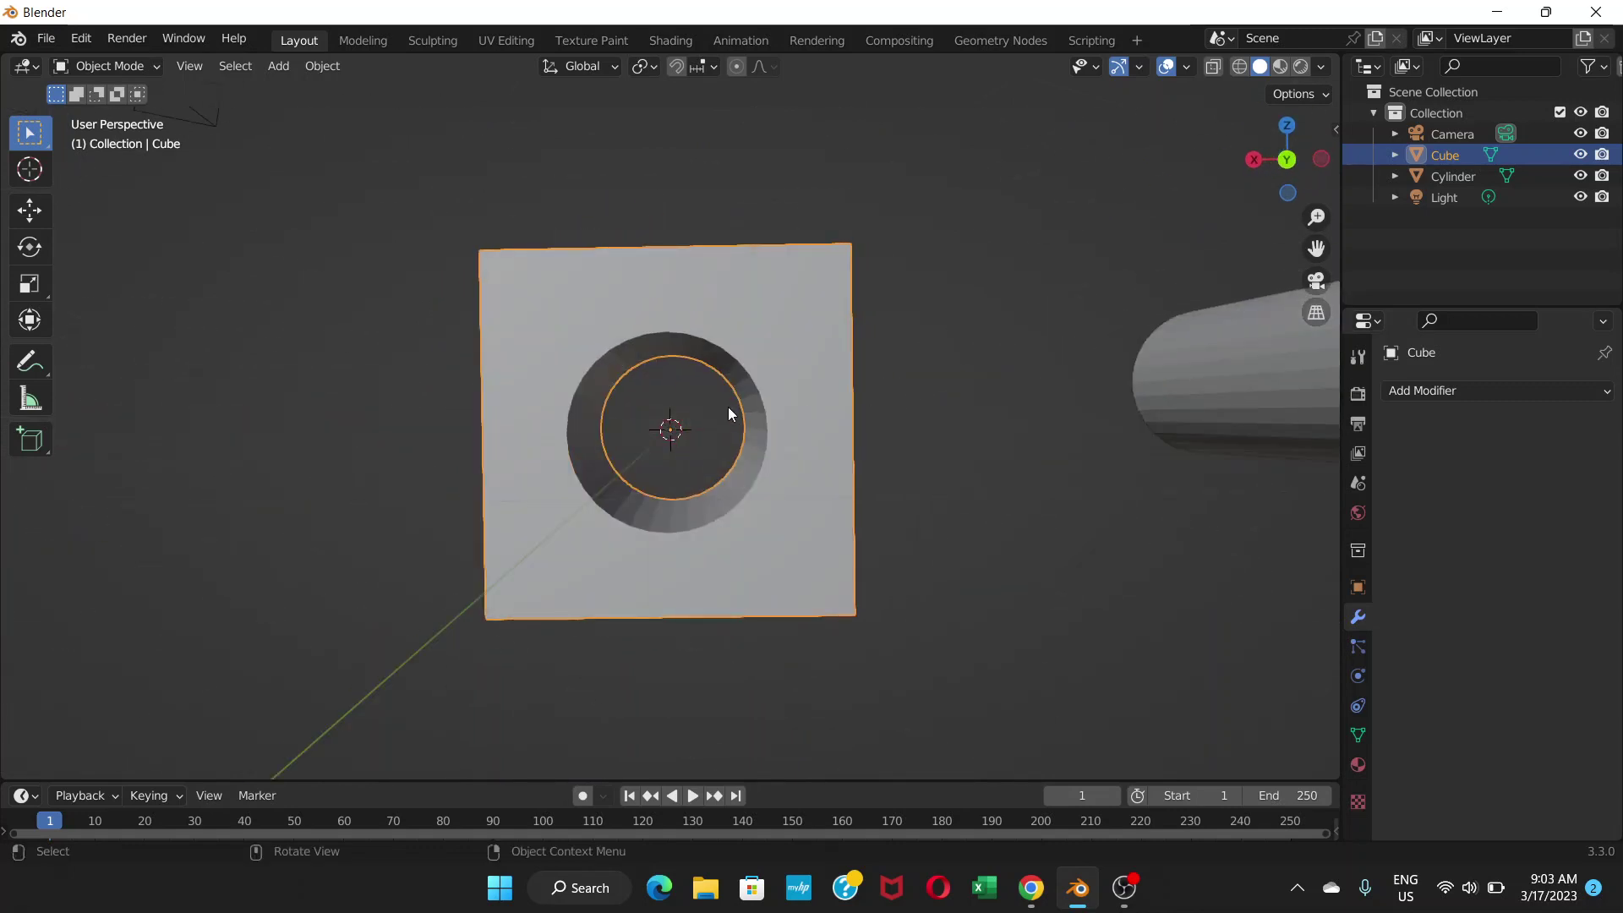
mouse_move(861, 362)
middle_down()
mouse_move(956, 338)
mouse_move(1022, 380)
mouse_move(917, 308)
mouse_move(942, 332)
mouse_move(895, 342)
mouse_move(895, 322)
mouse_move(907, 349)
mouse_move(887, 361)
middle_up()
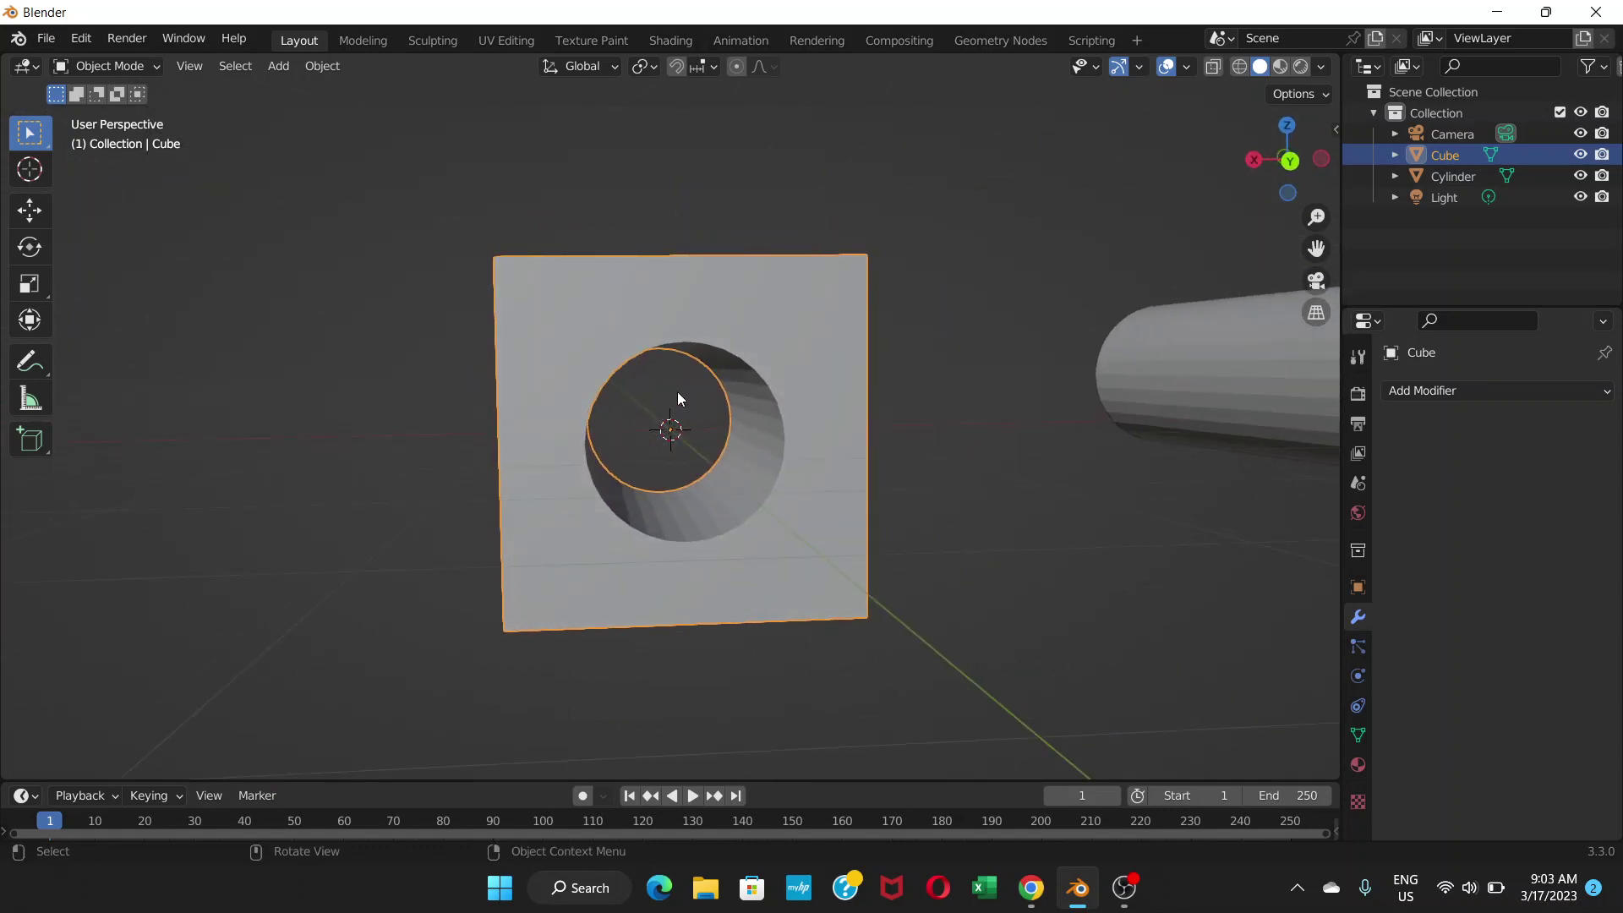
middle_drag(677, 398, 727, 413)
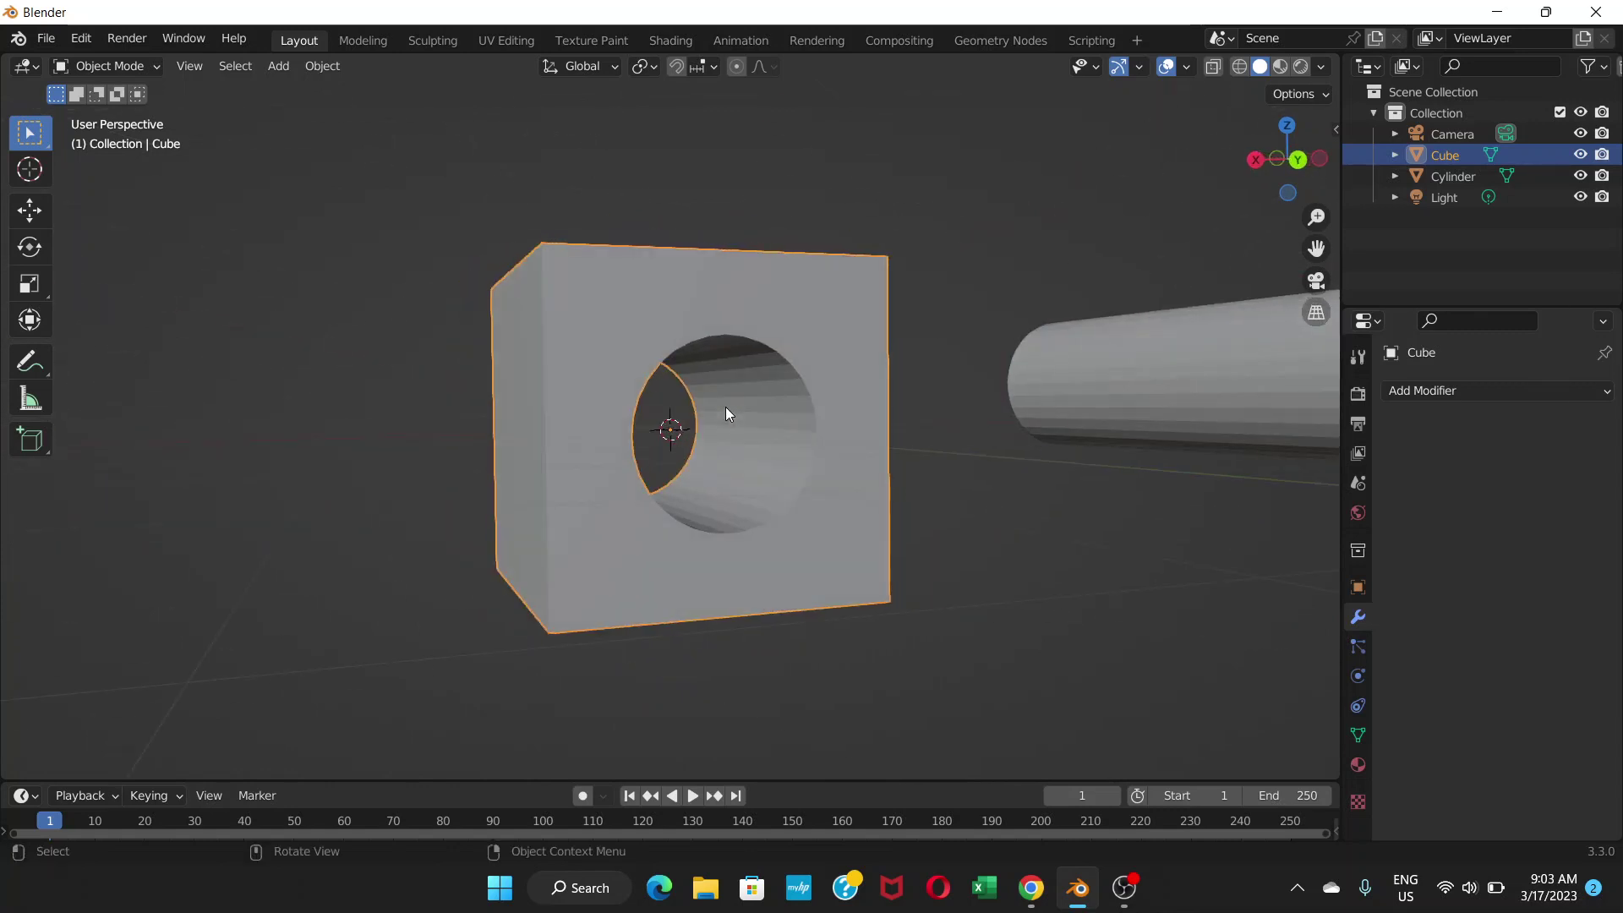
Undo the cylinder move and the application of the cube's Boolean modifier
key(Tab)
key(Tab)
click(735, 397)
key(alt+g)
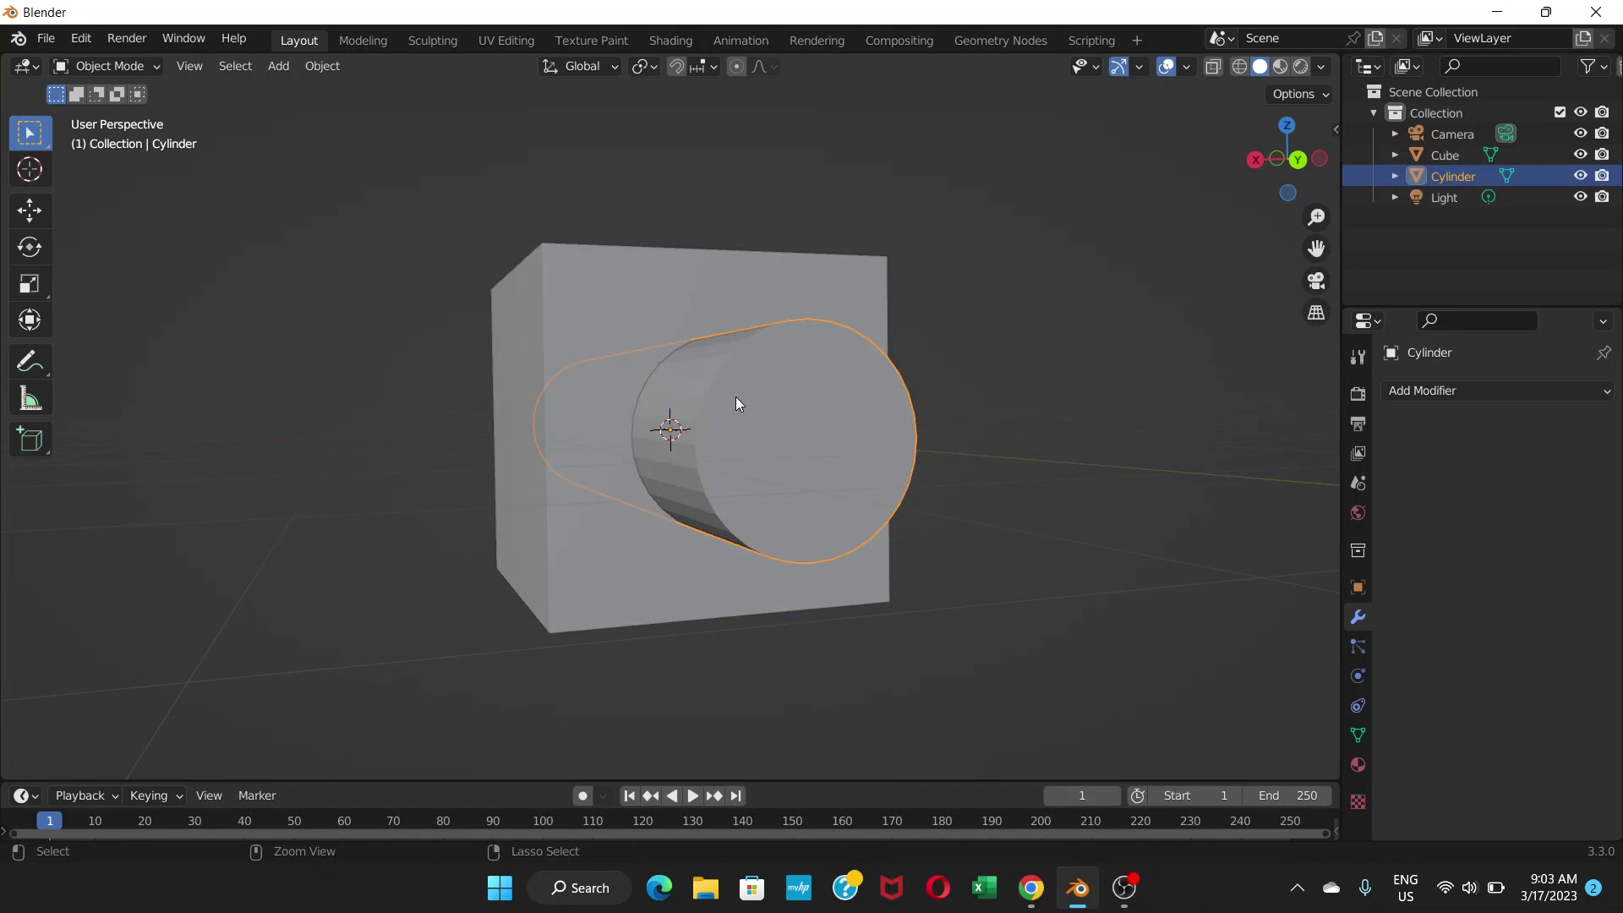
middle_drag(735, 397, 830, 392)
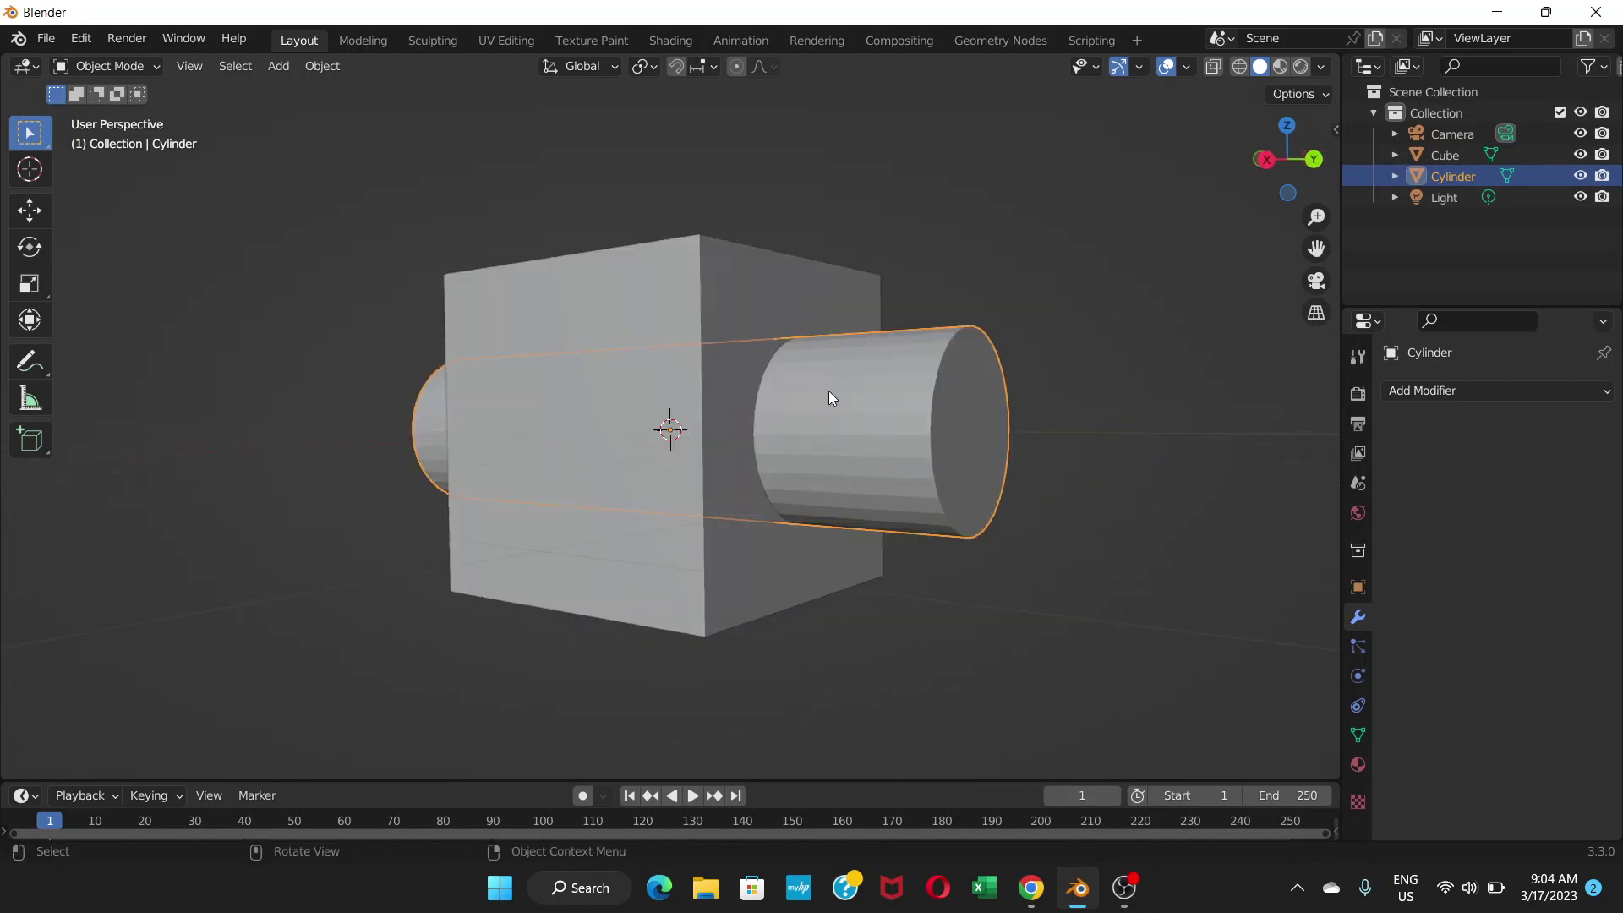
click(676, 303)
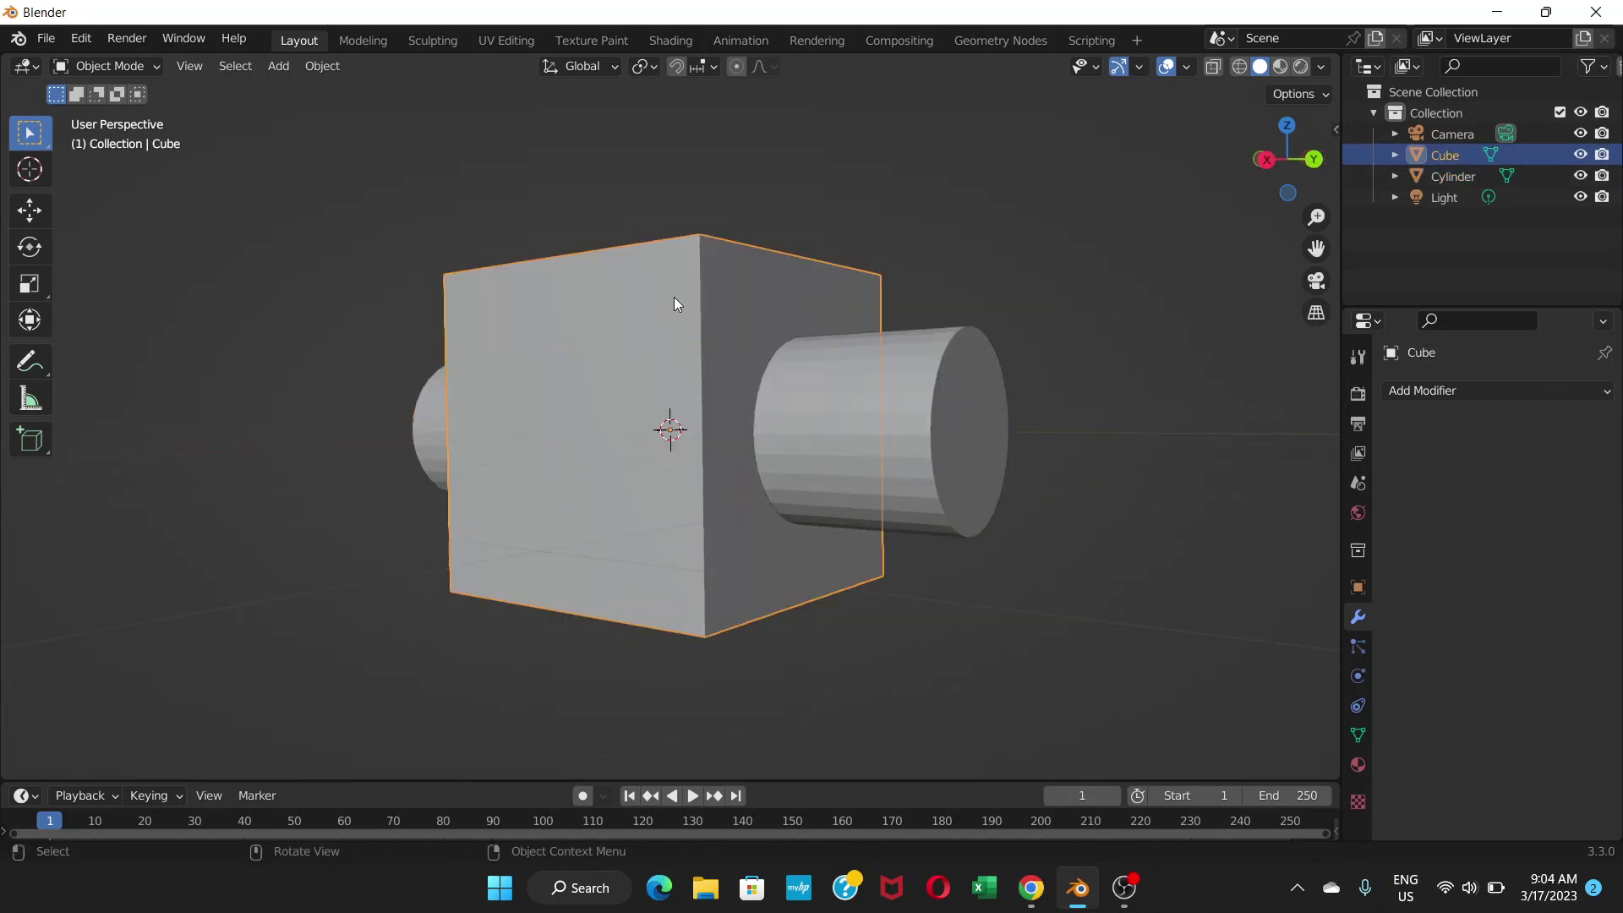
click(676, 296)
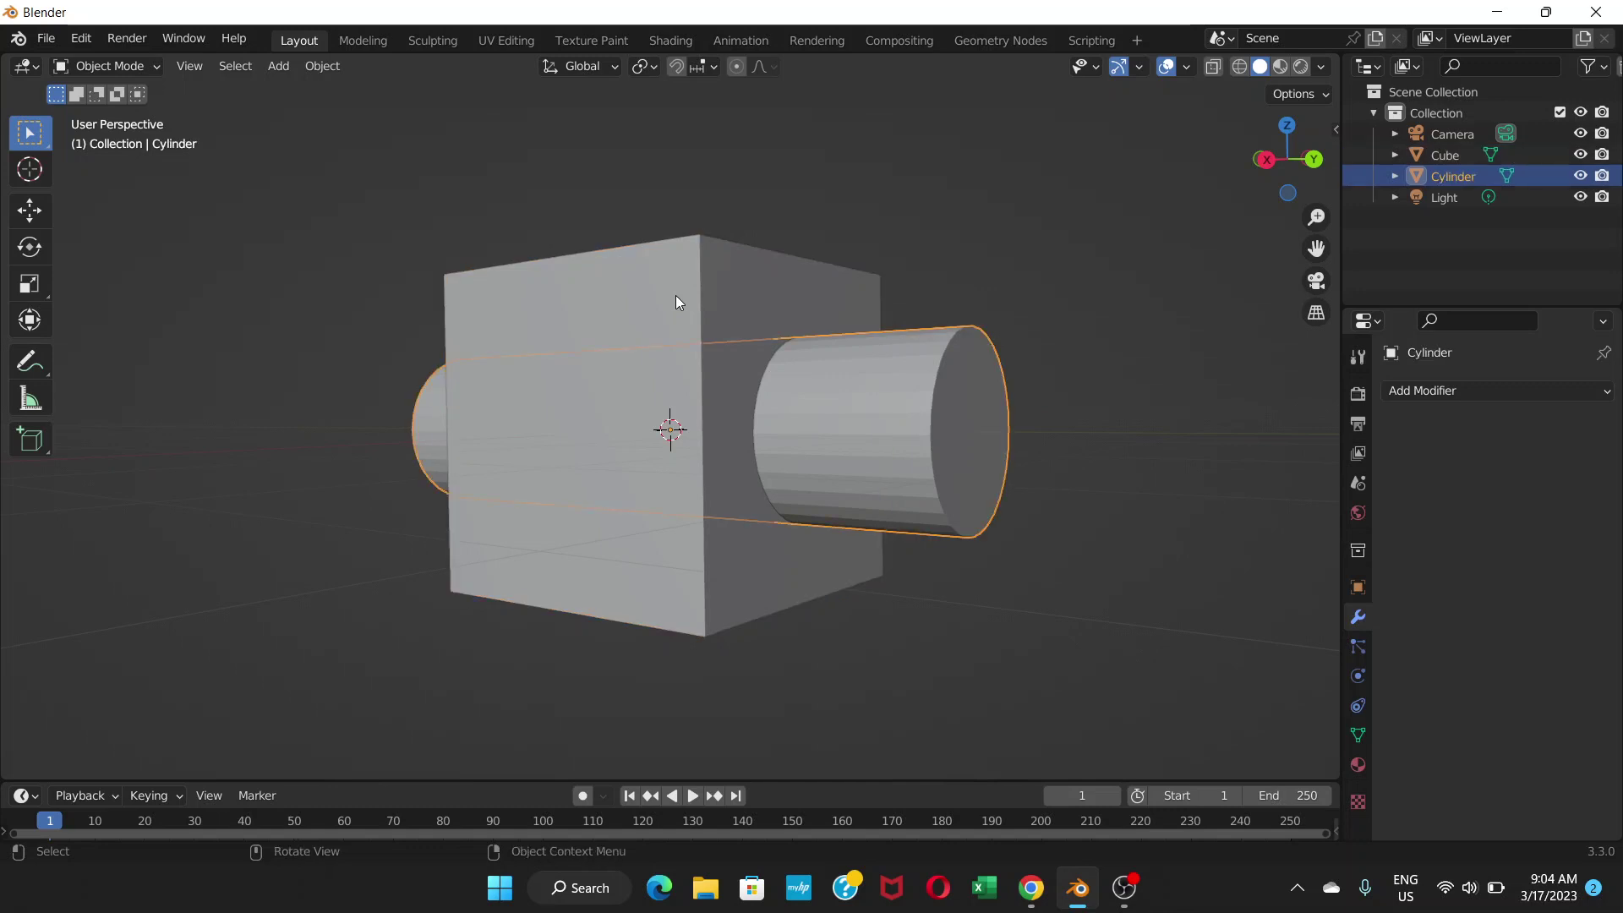
click(676, 296)
key(ctrl+shift+minus)
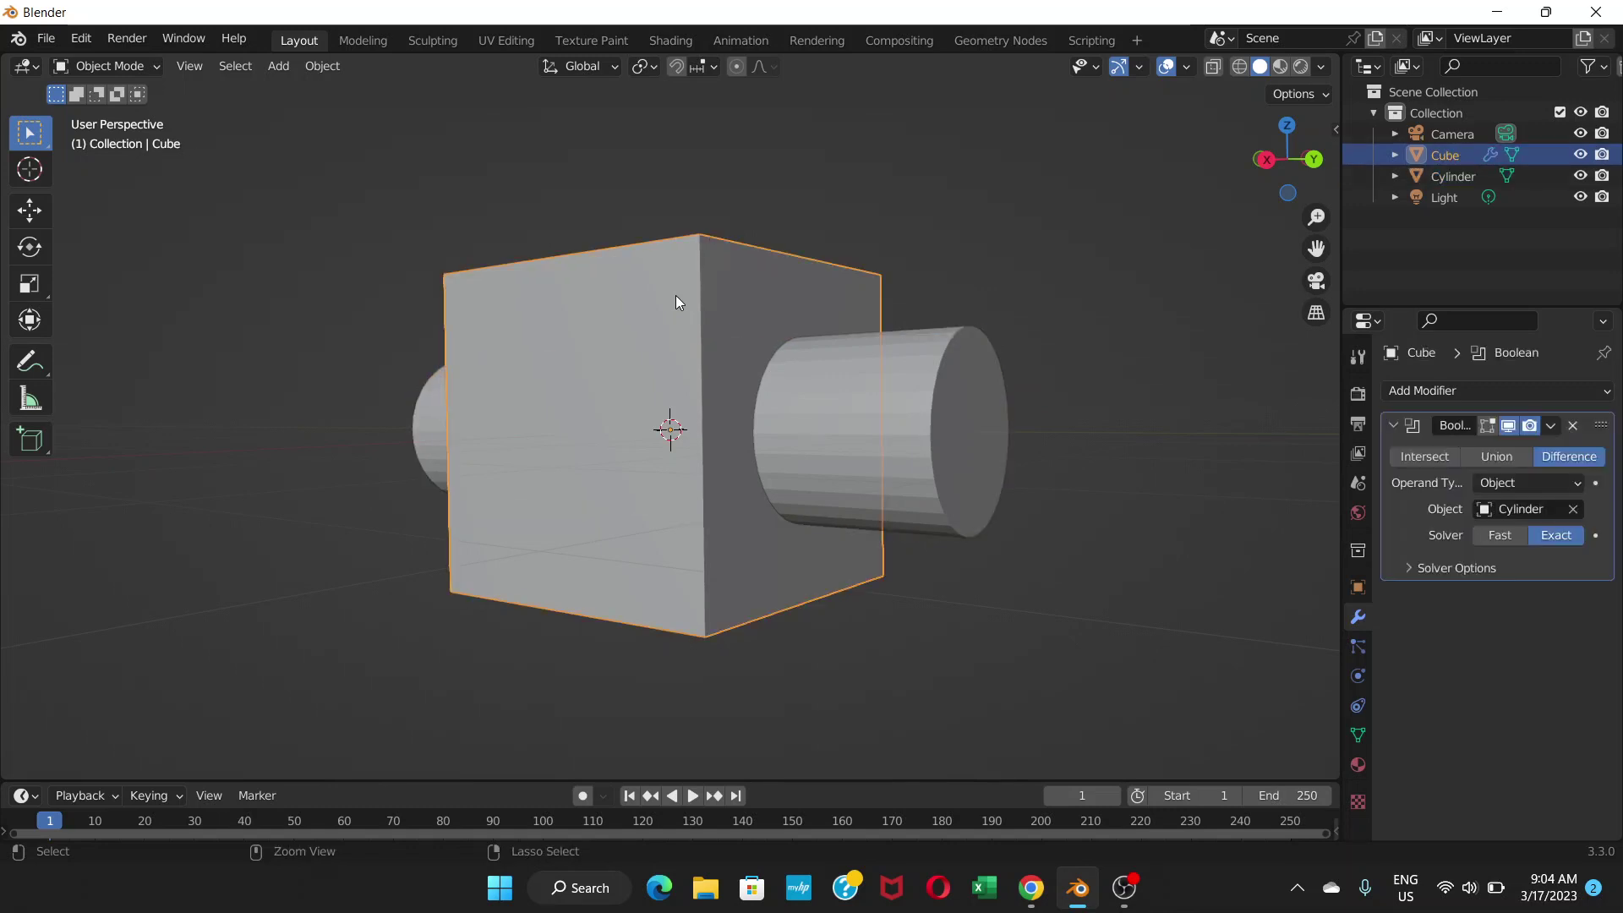
In right orthographic view, move the cylinder along the global Y axis so only one end still overlaps the cube
middle_drag(1043, 364, 1131, 373)
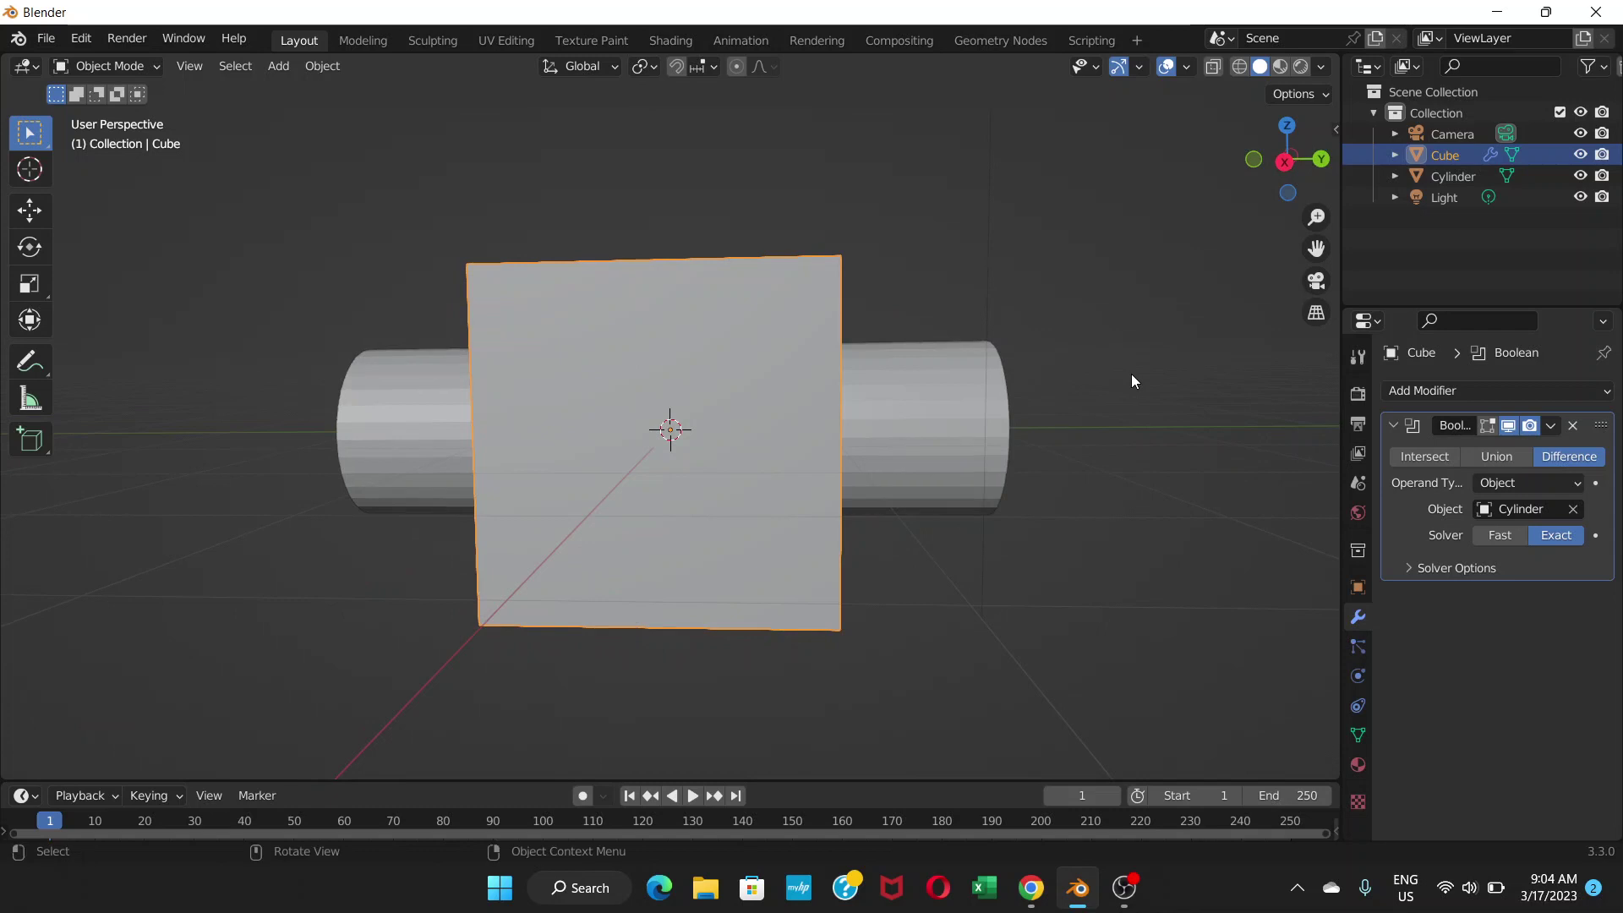
key(KP_3)
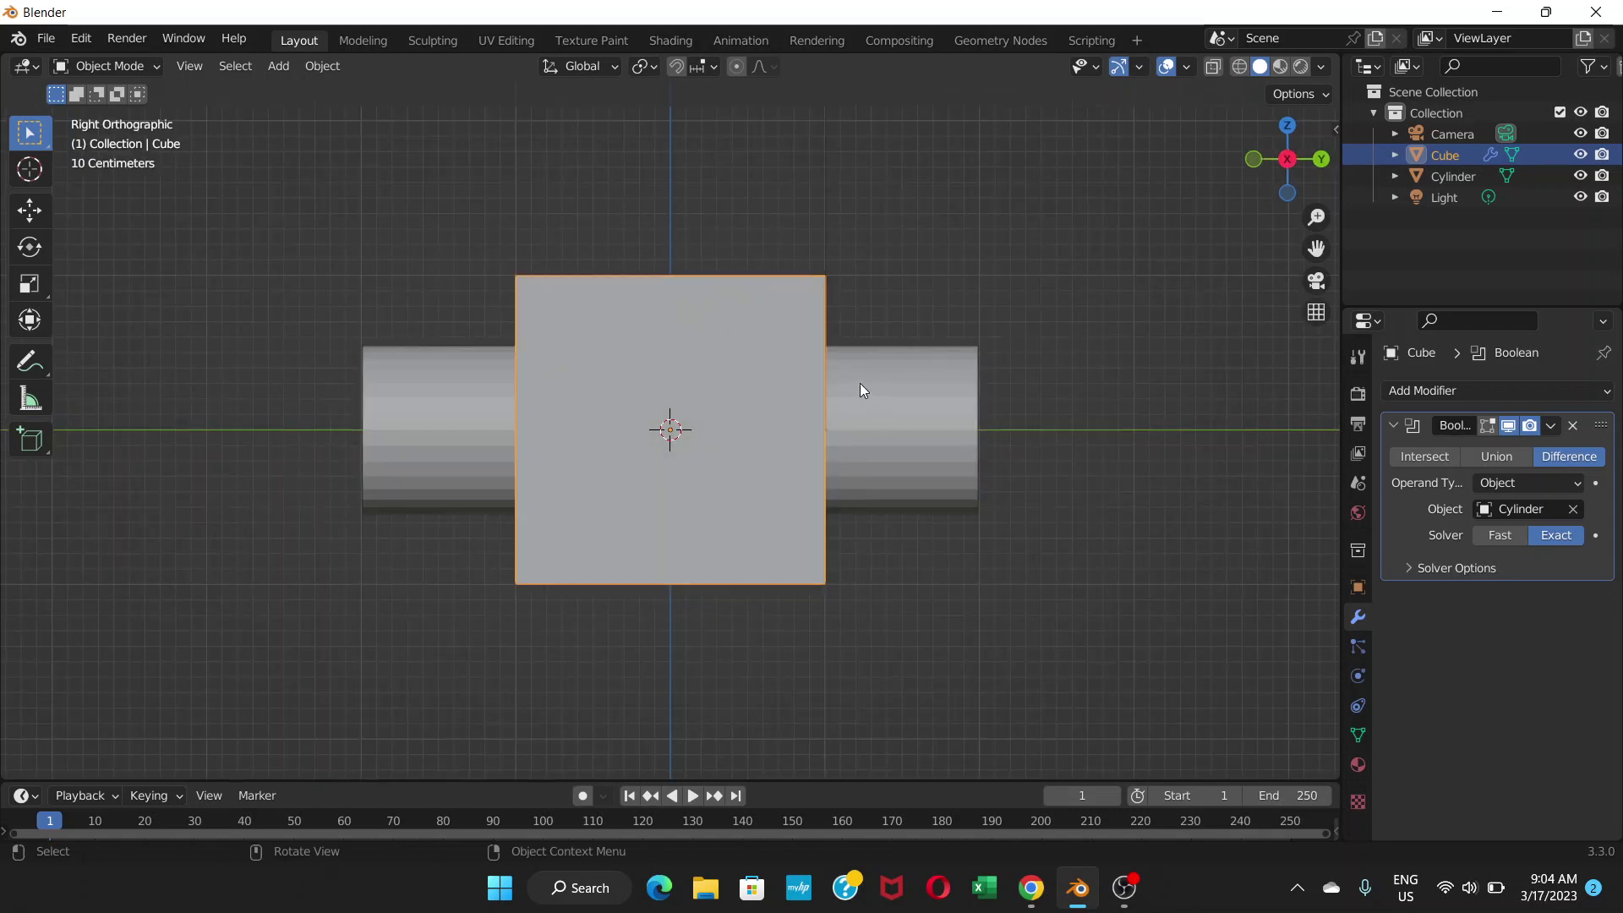
click(875, 416)
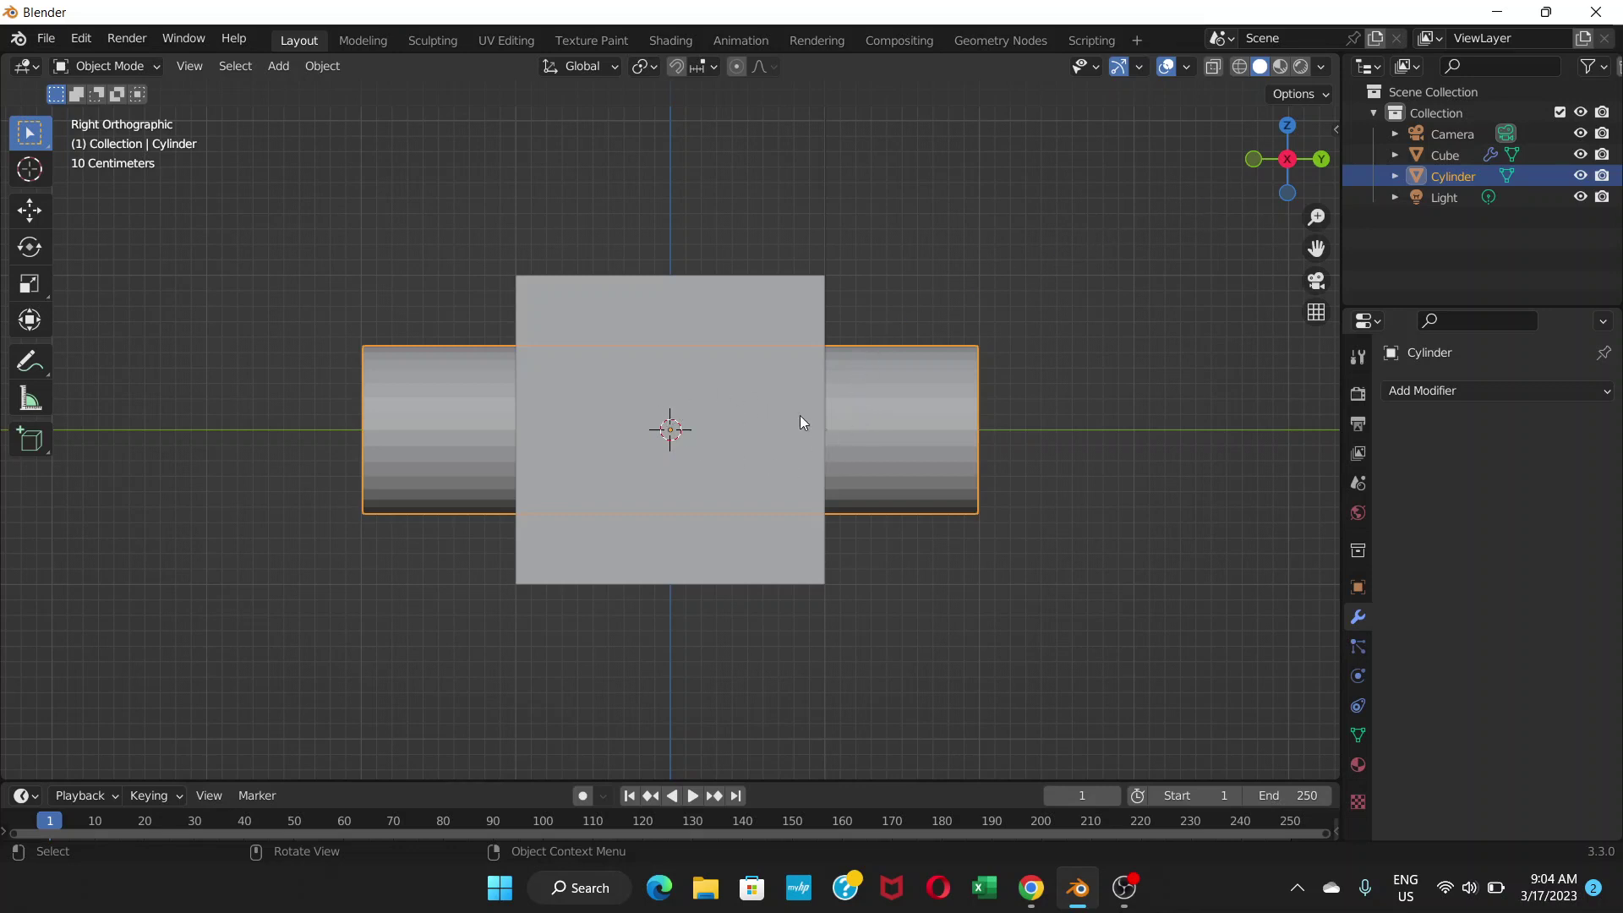
click(1288, 160)
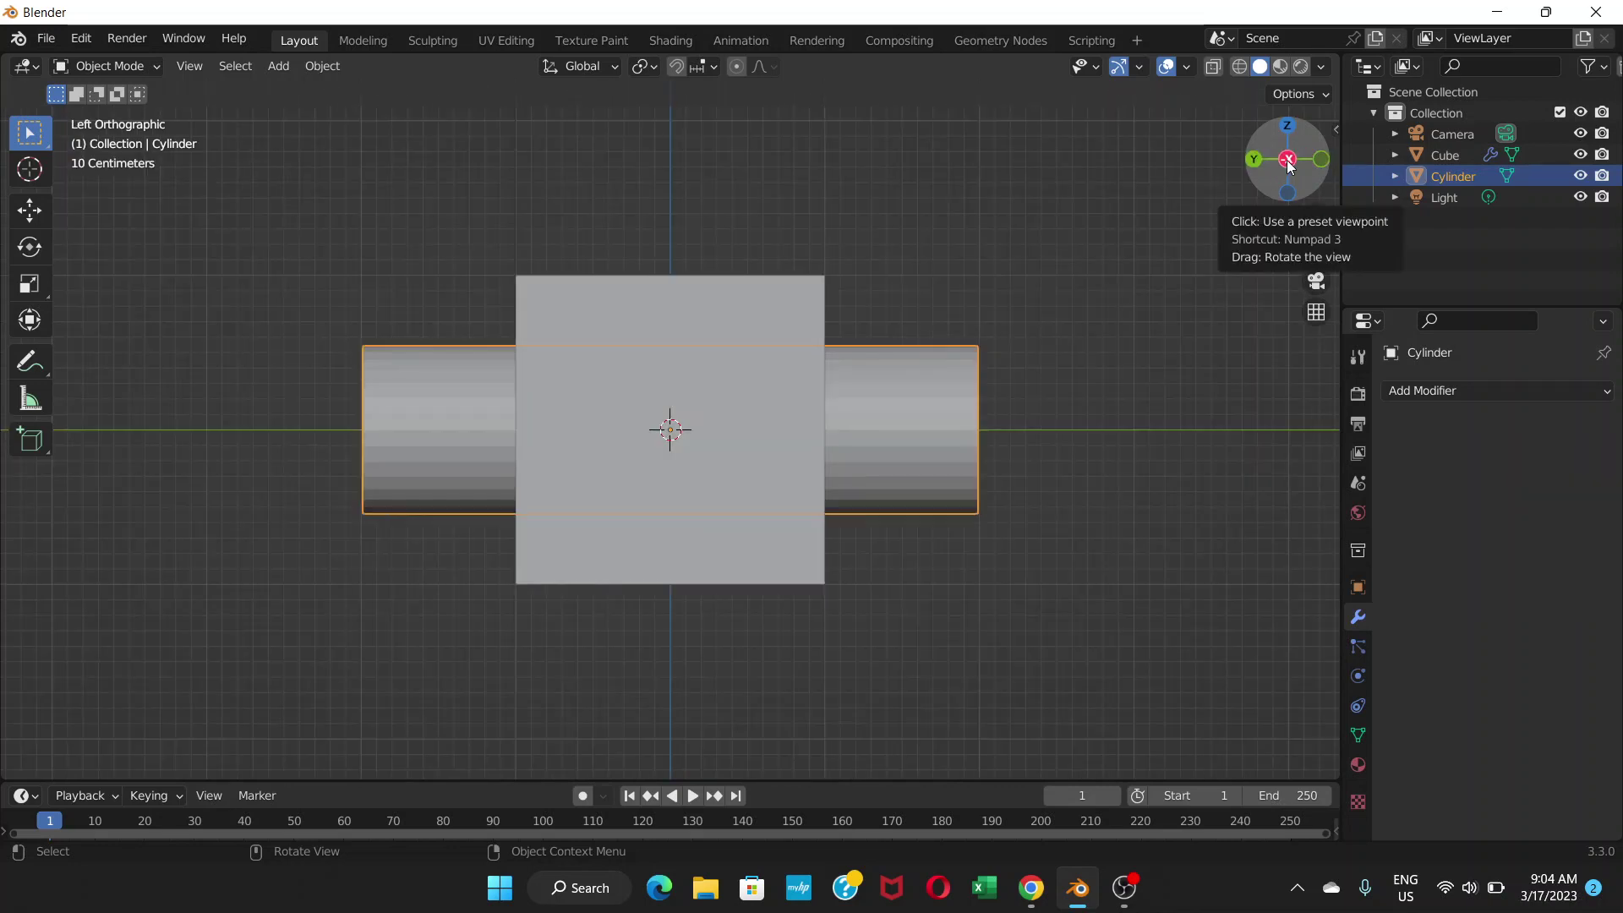
click(1288, 160)
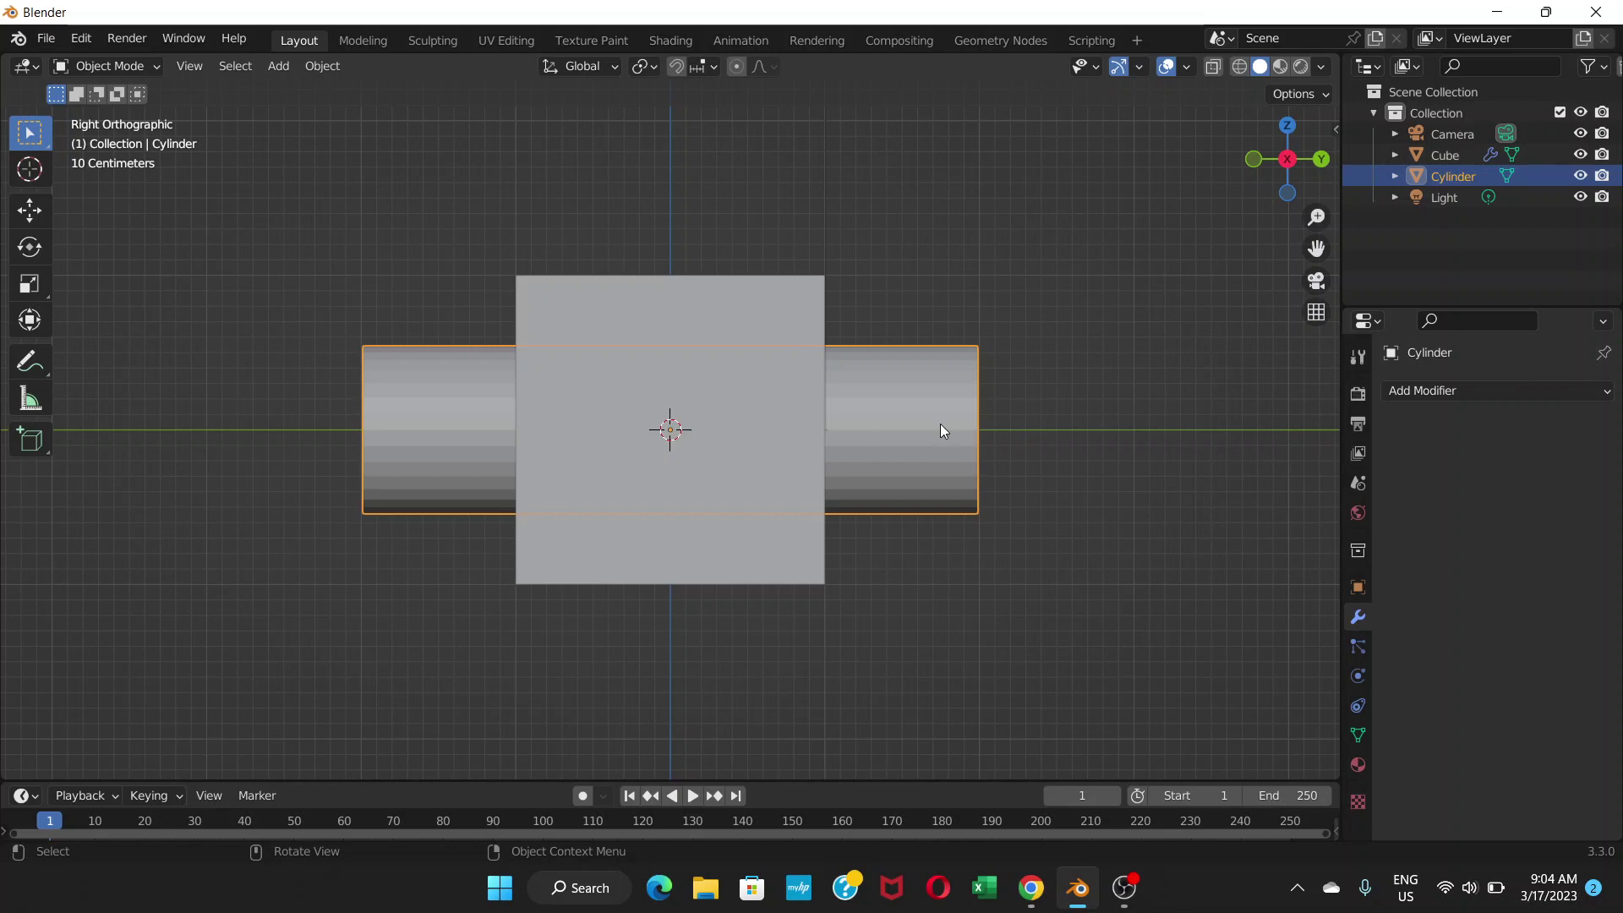
key(g)
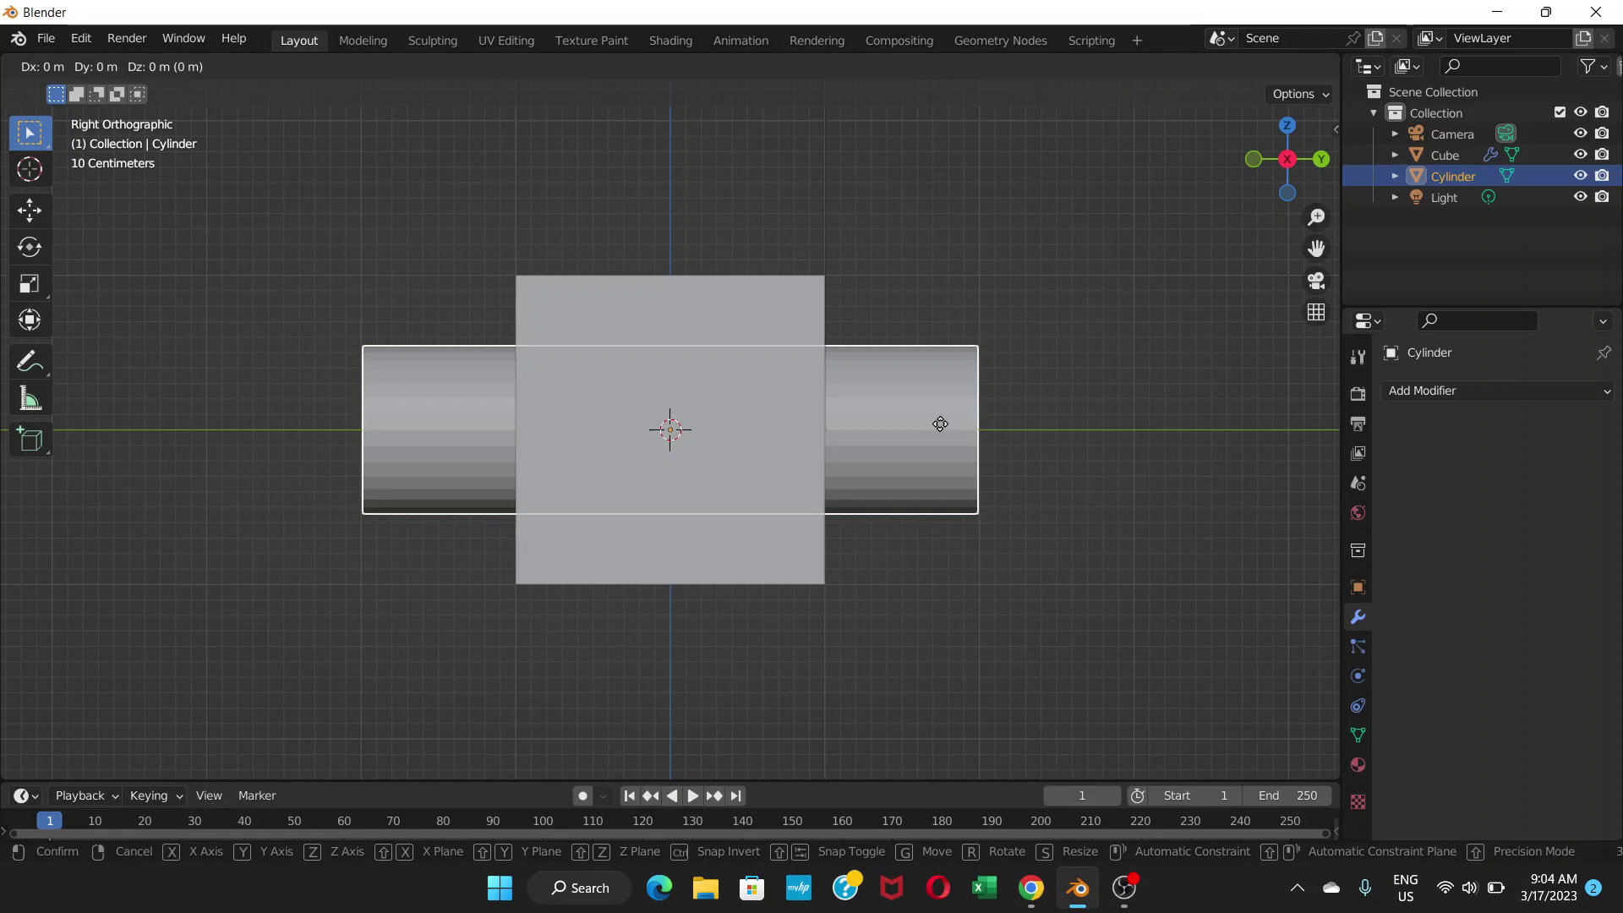
key(y)
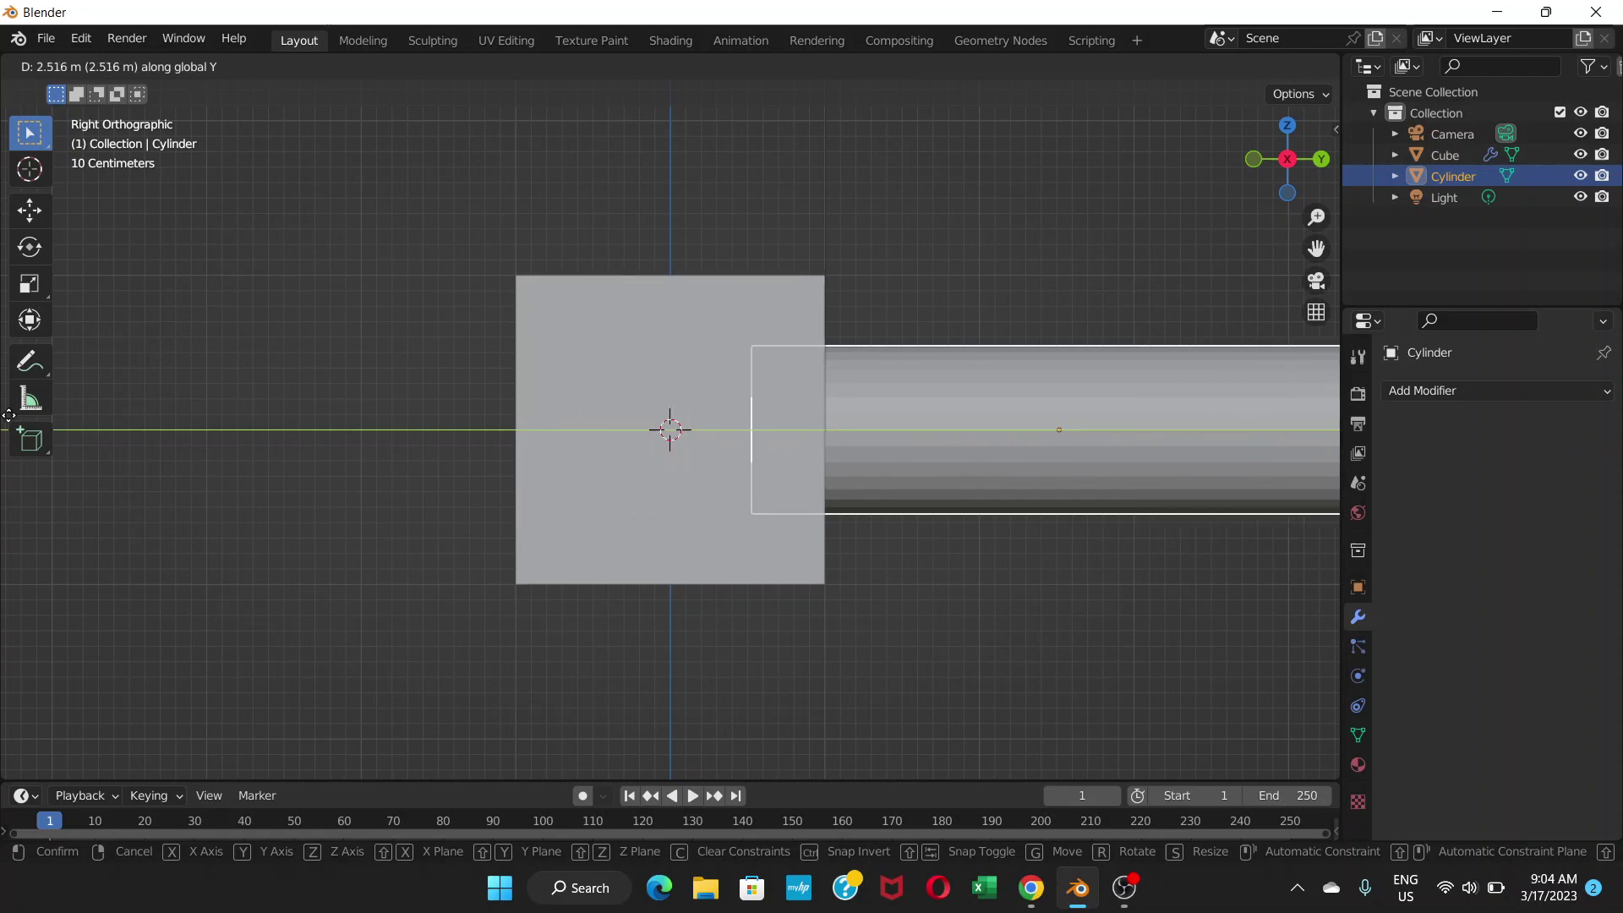
click(1282, 417)
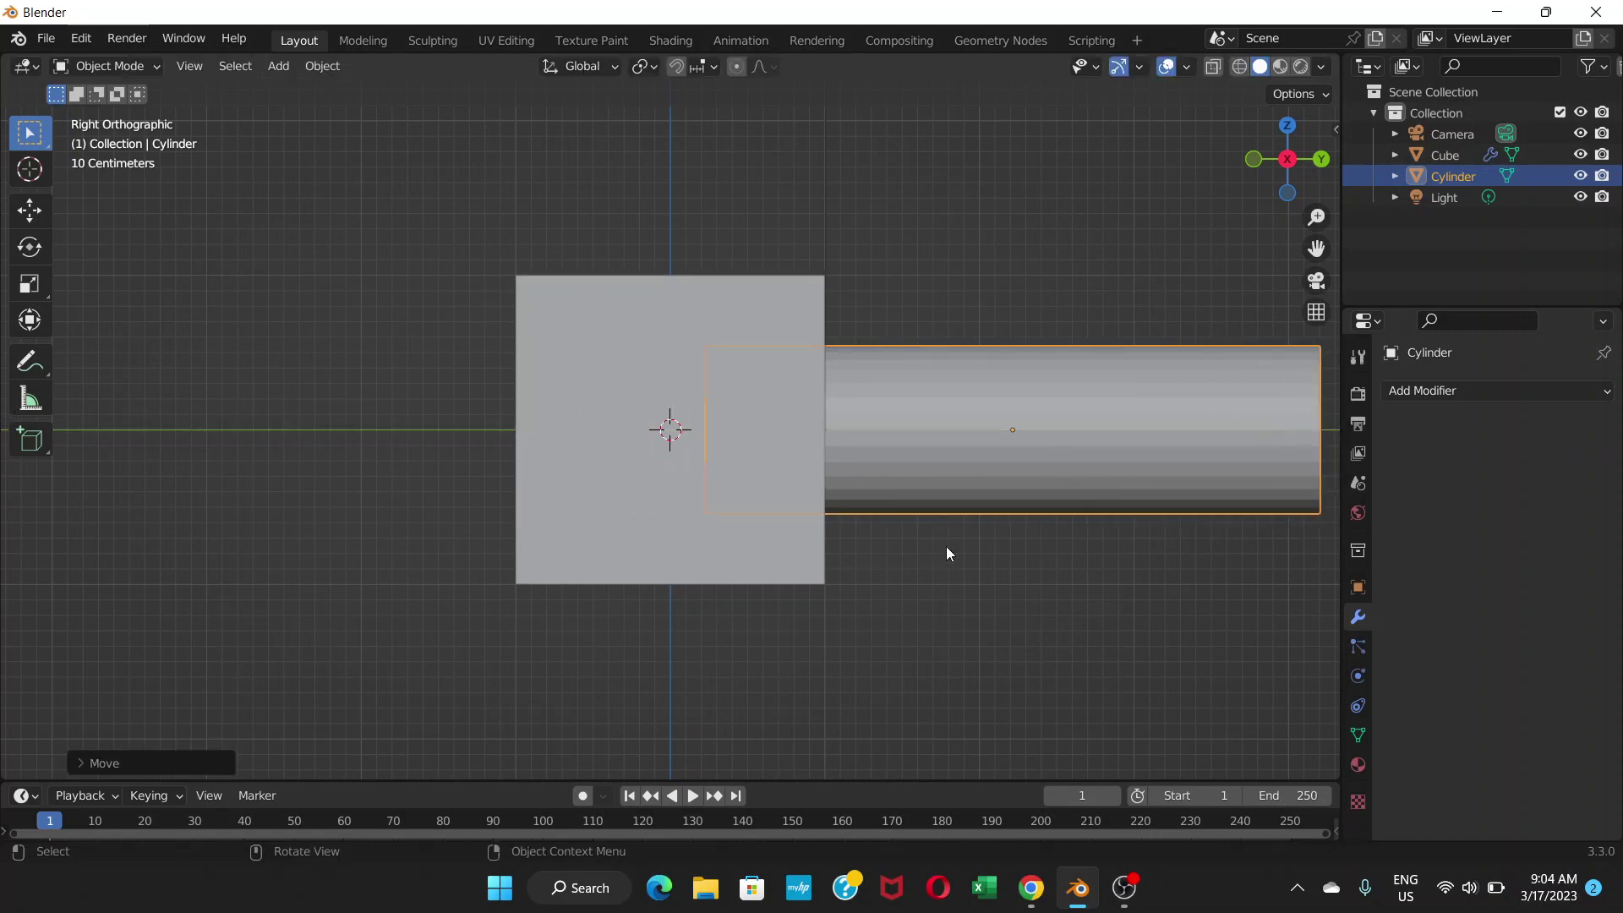
Move the cylinder about 0.77 m further along the global Y axis so its end just meets the cube's side face
key(g)
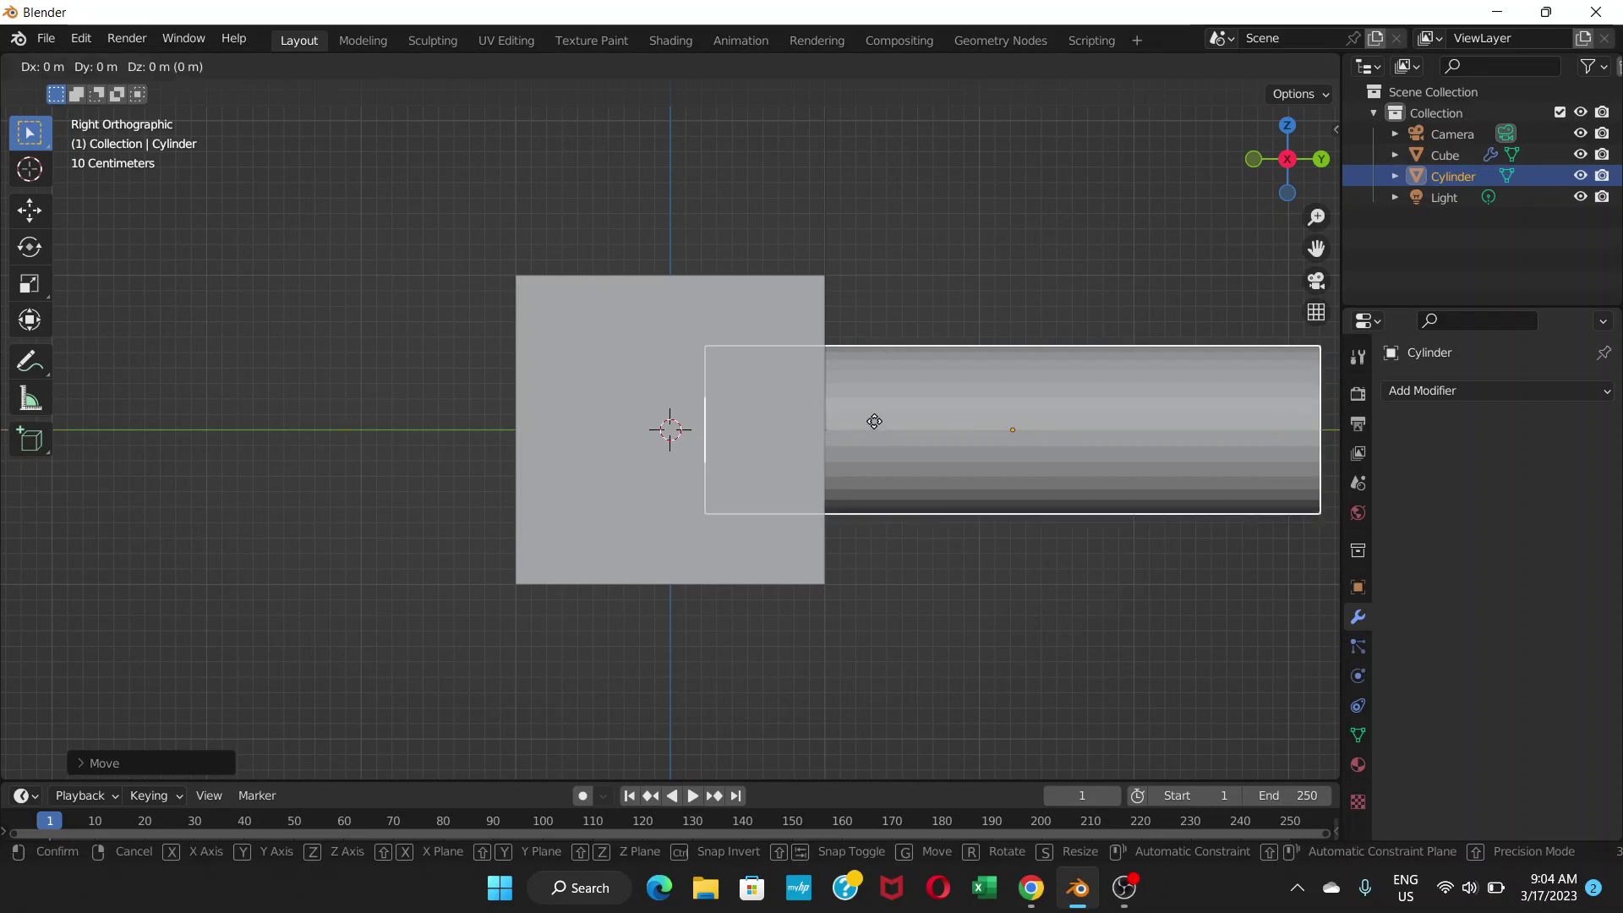
key(y)
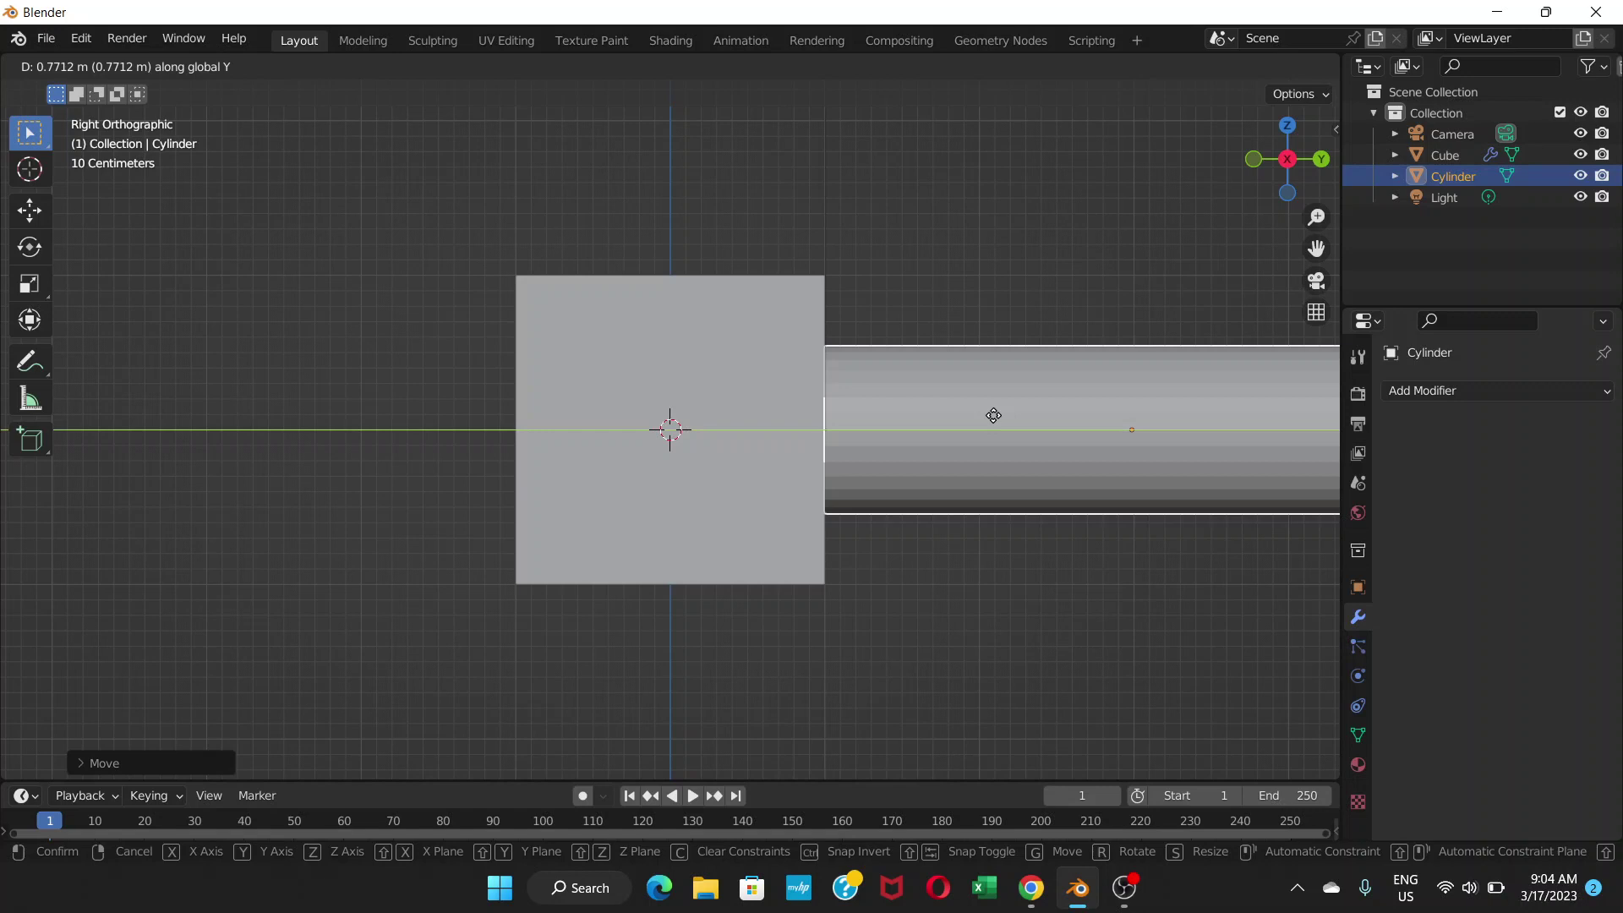
click(993, 415)
Temporarily hide the cylinder to examine the cube's side face up close, and show and reselect it in right orthographic view
key(KP_5)
middle_drag(975, 526, 931, 507)
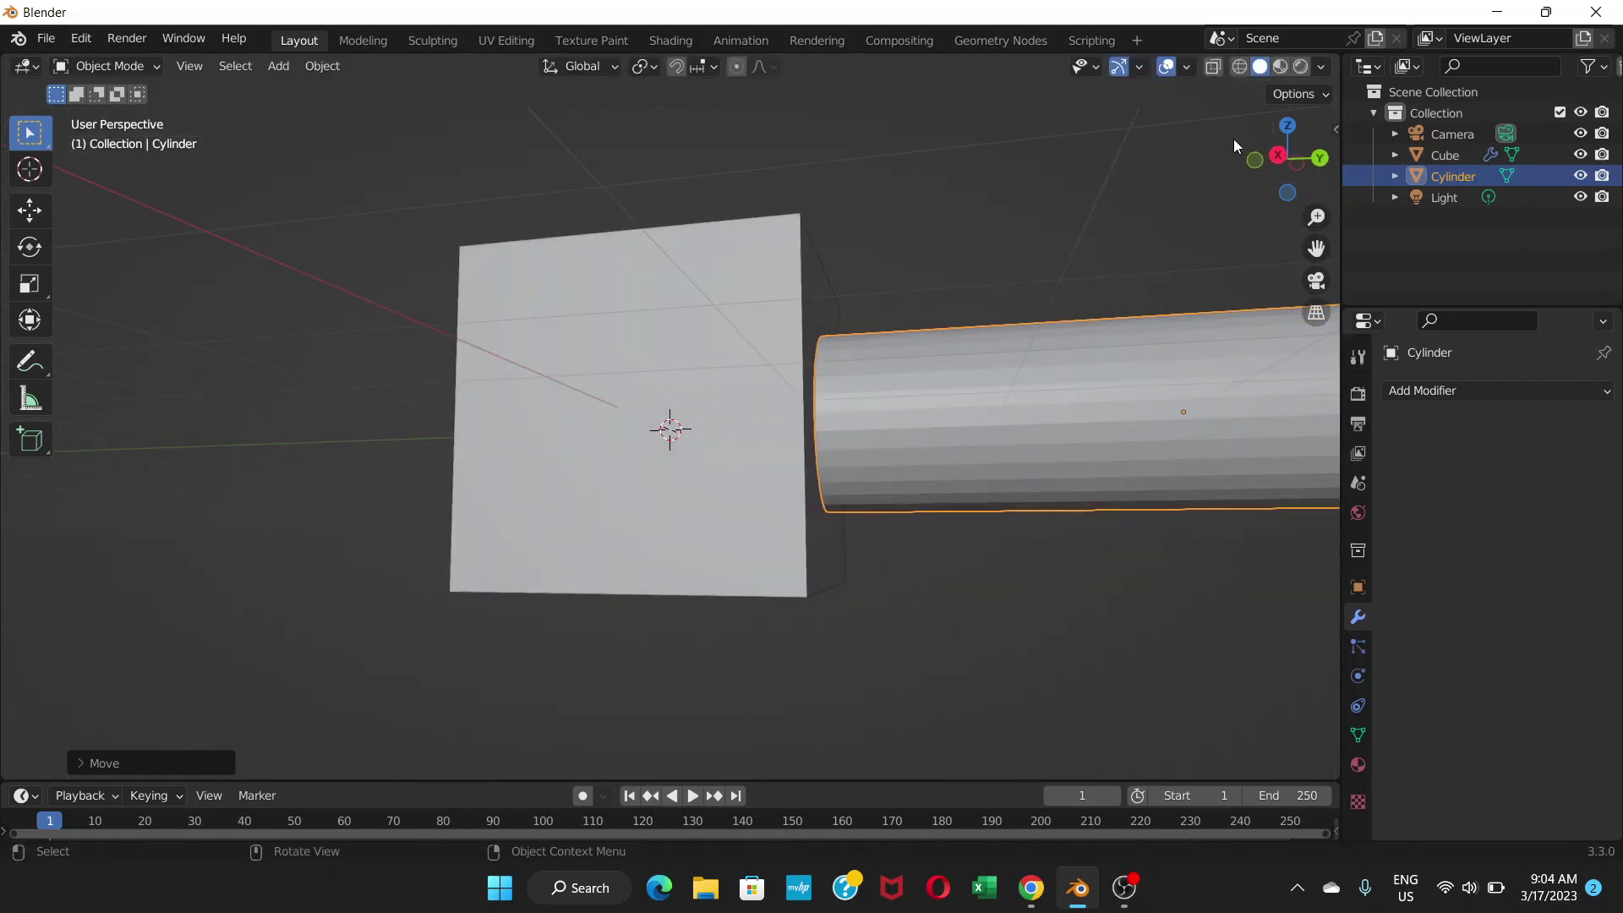
middle_drag(809, 355, 759, 367)
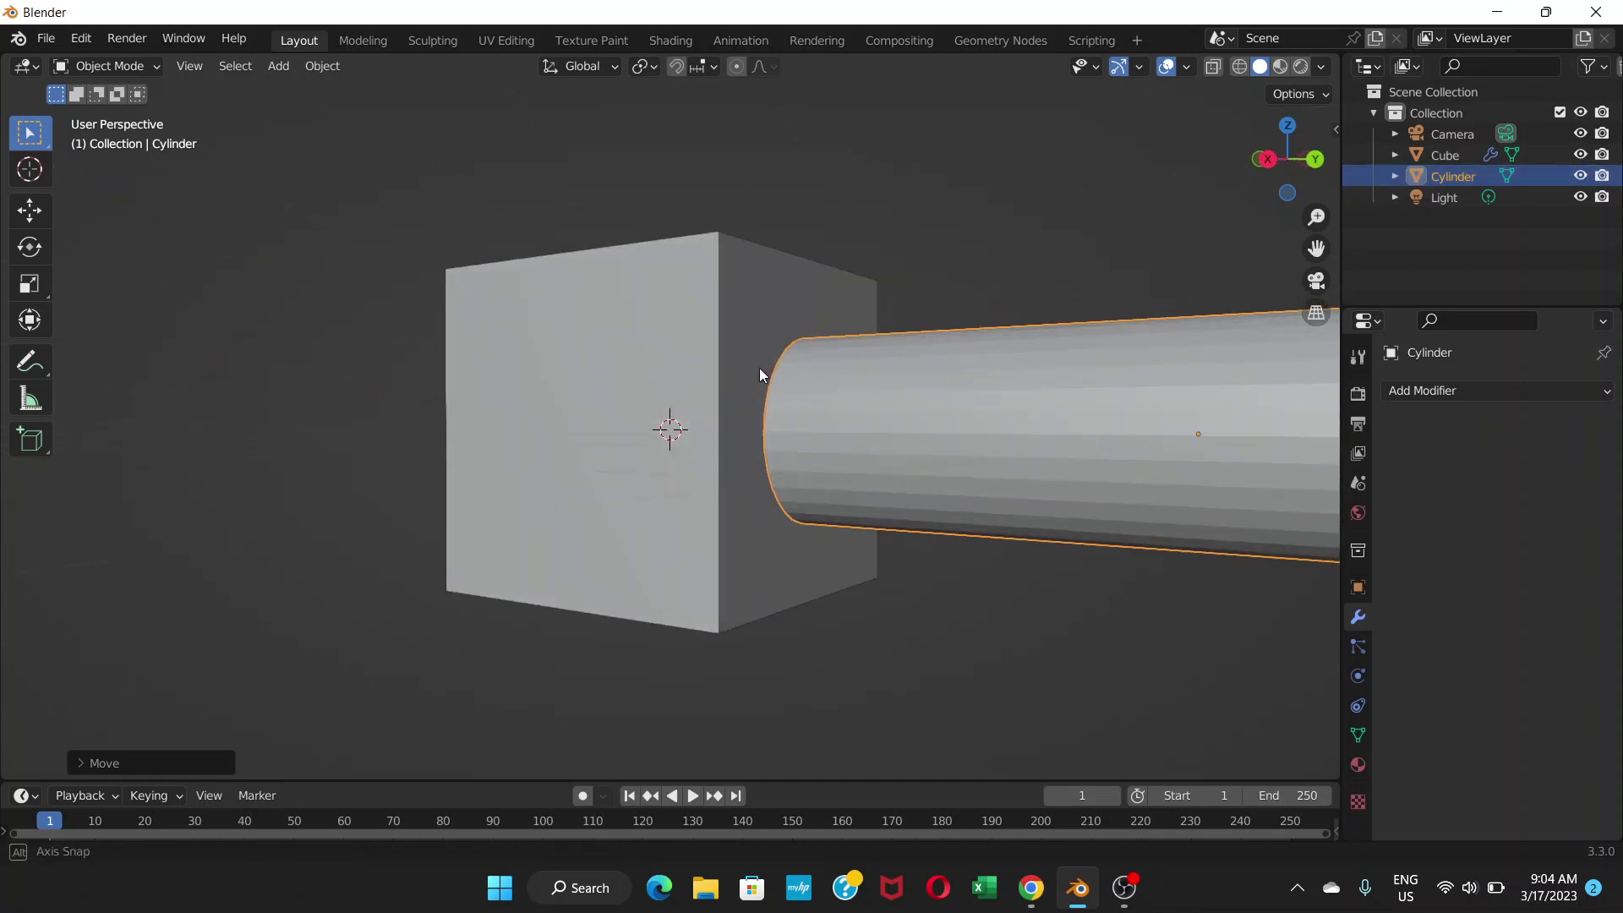
click(1580, 177)
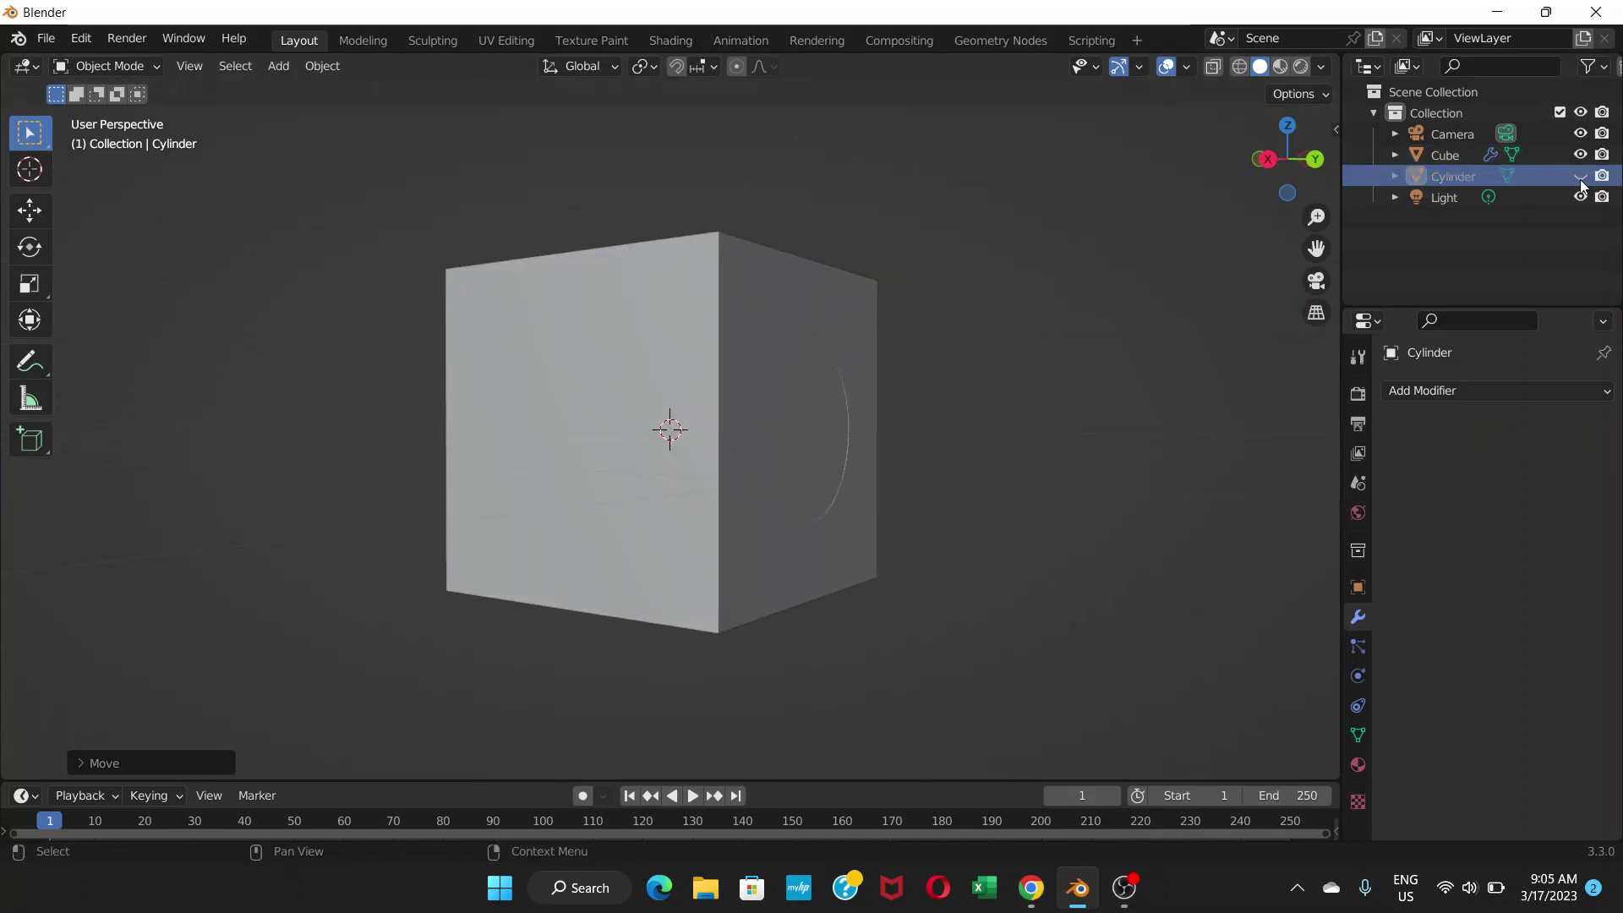
middle_drag(913, 460, 889, 455)
scroll(818, 401, up, 1)
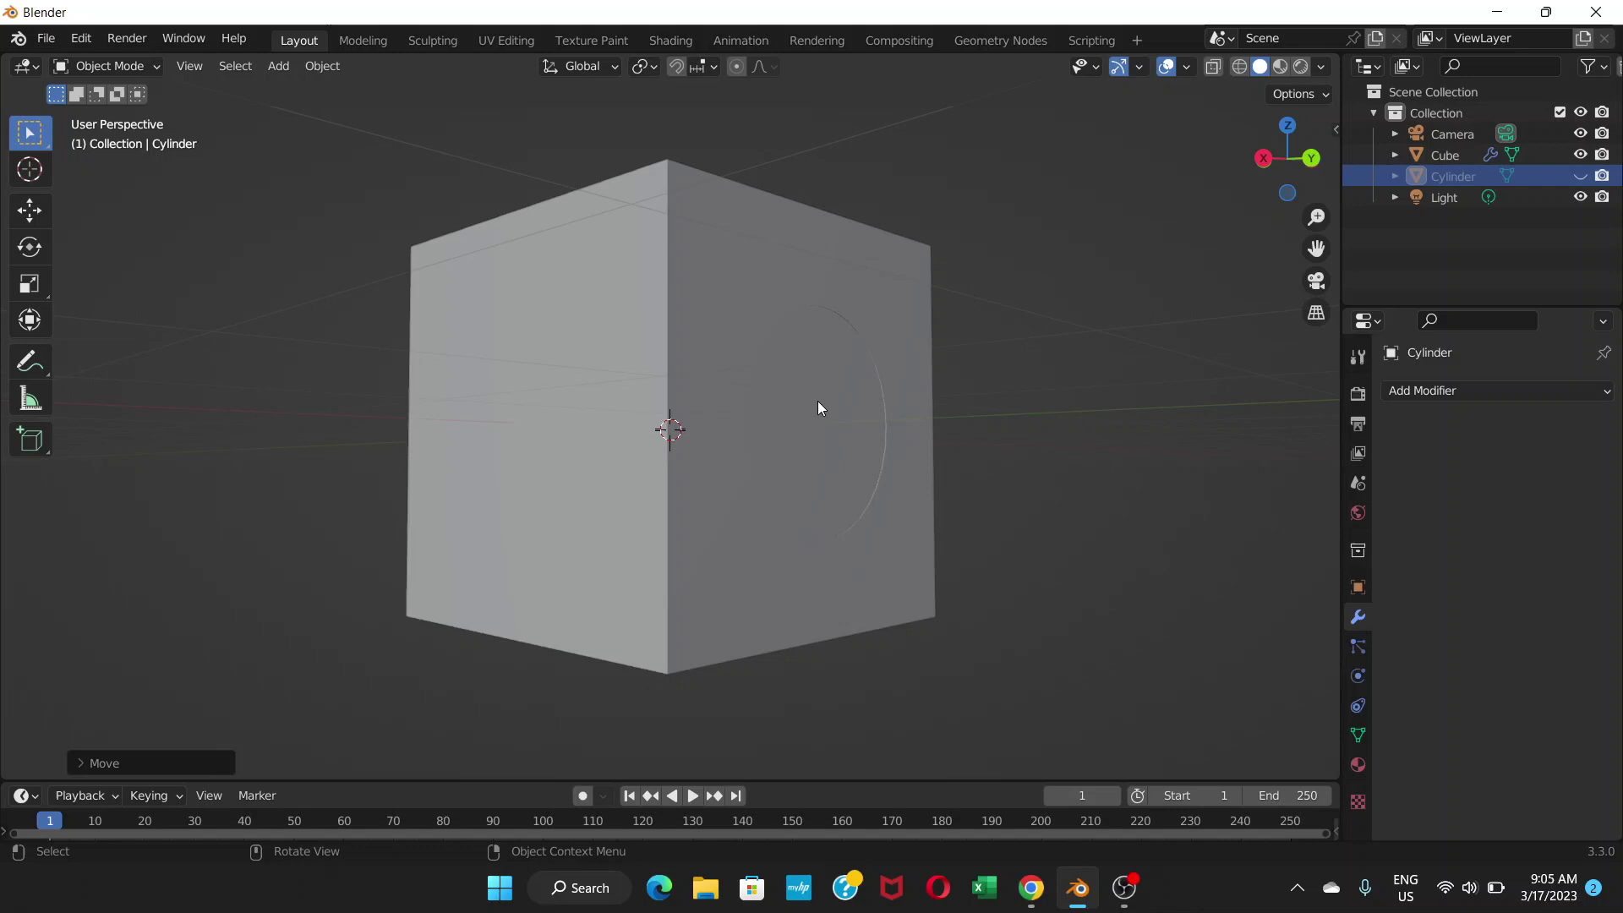
scroll(818, 408, up, 2)
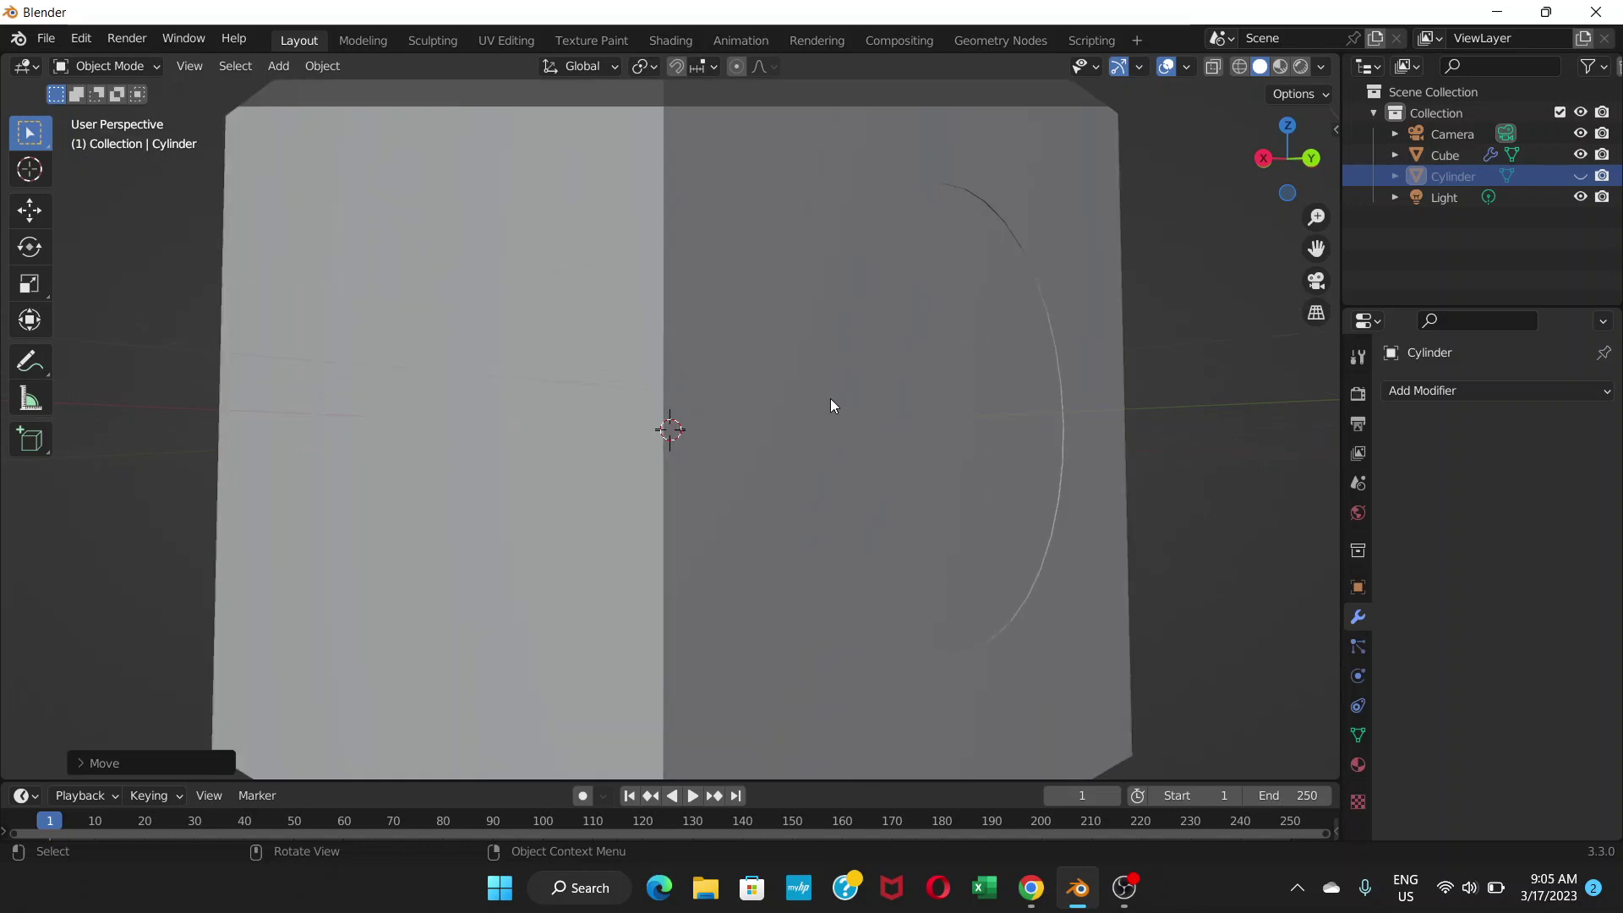
key(KP_5)
key(KP_3)
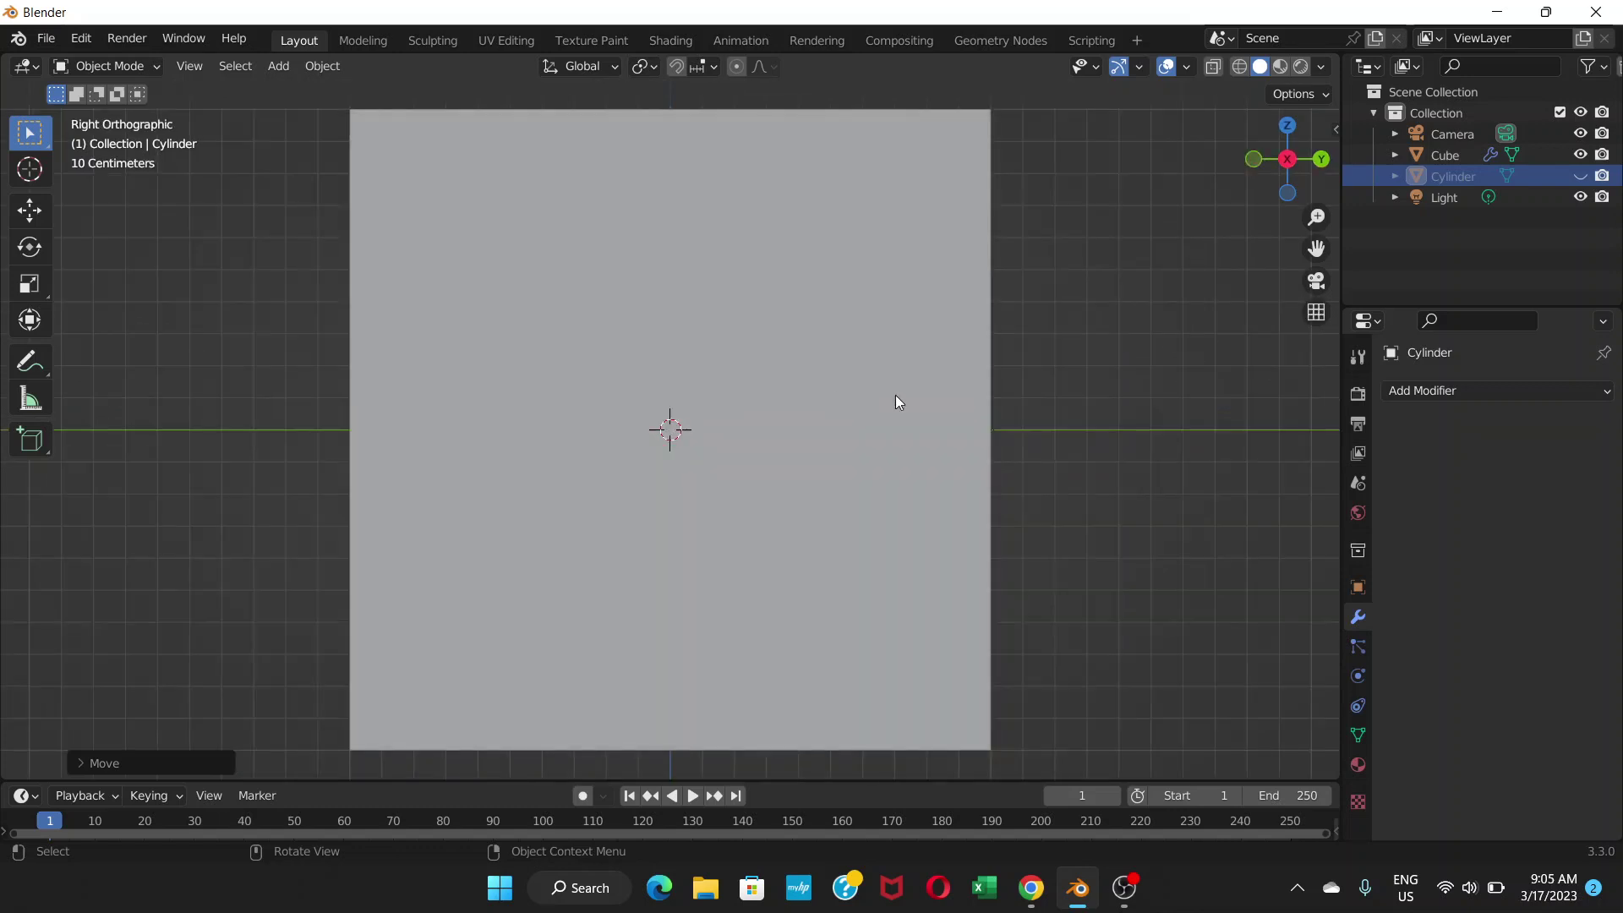
click(1580, 175)
click(1074, 413)
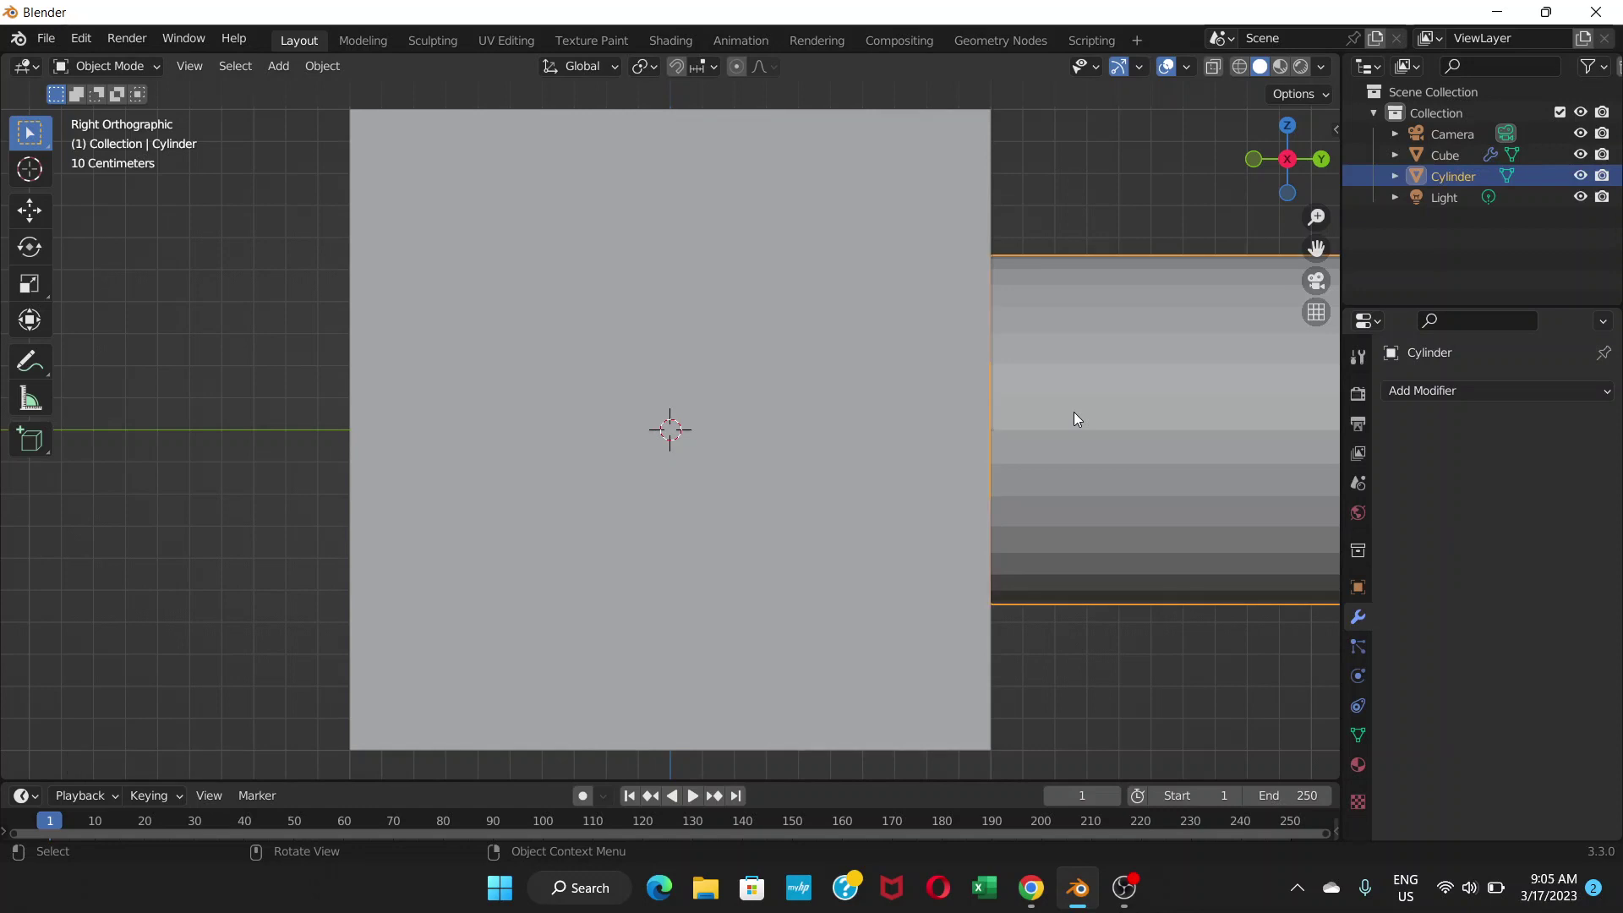
Fine-tune the cylinder's position along the global Y axis against the cube's side face
key(g)
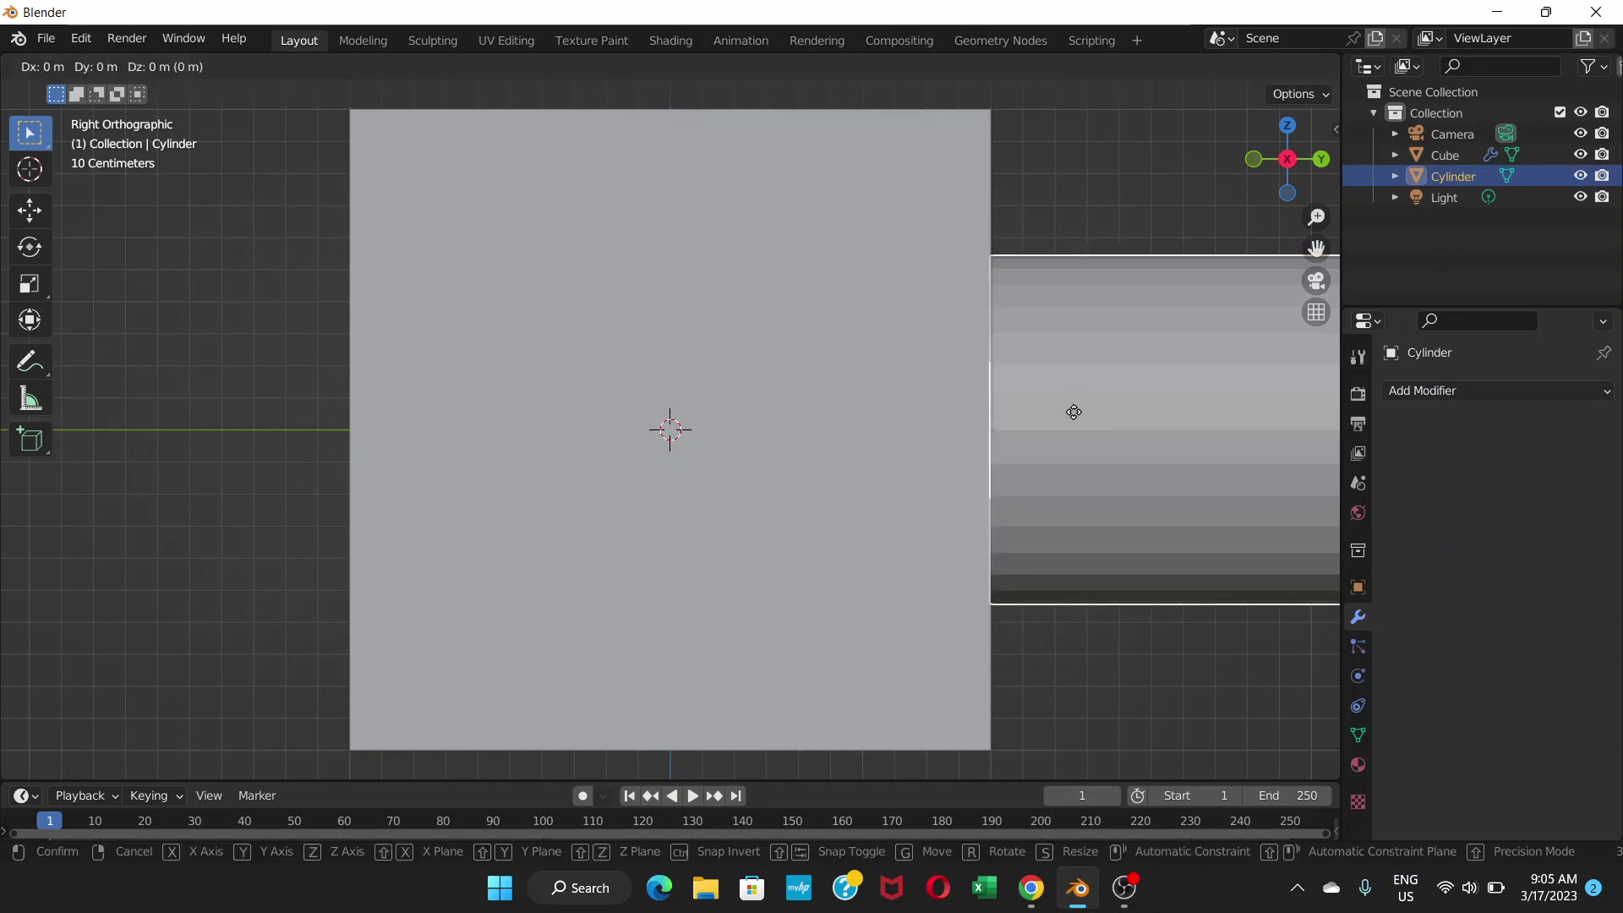
key(y)
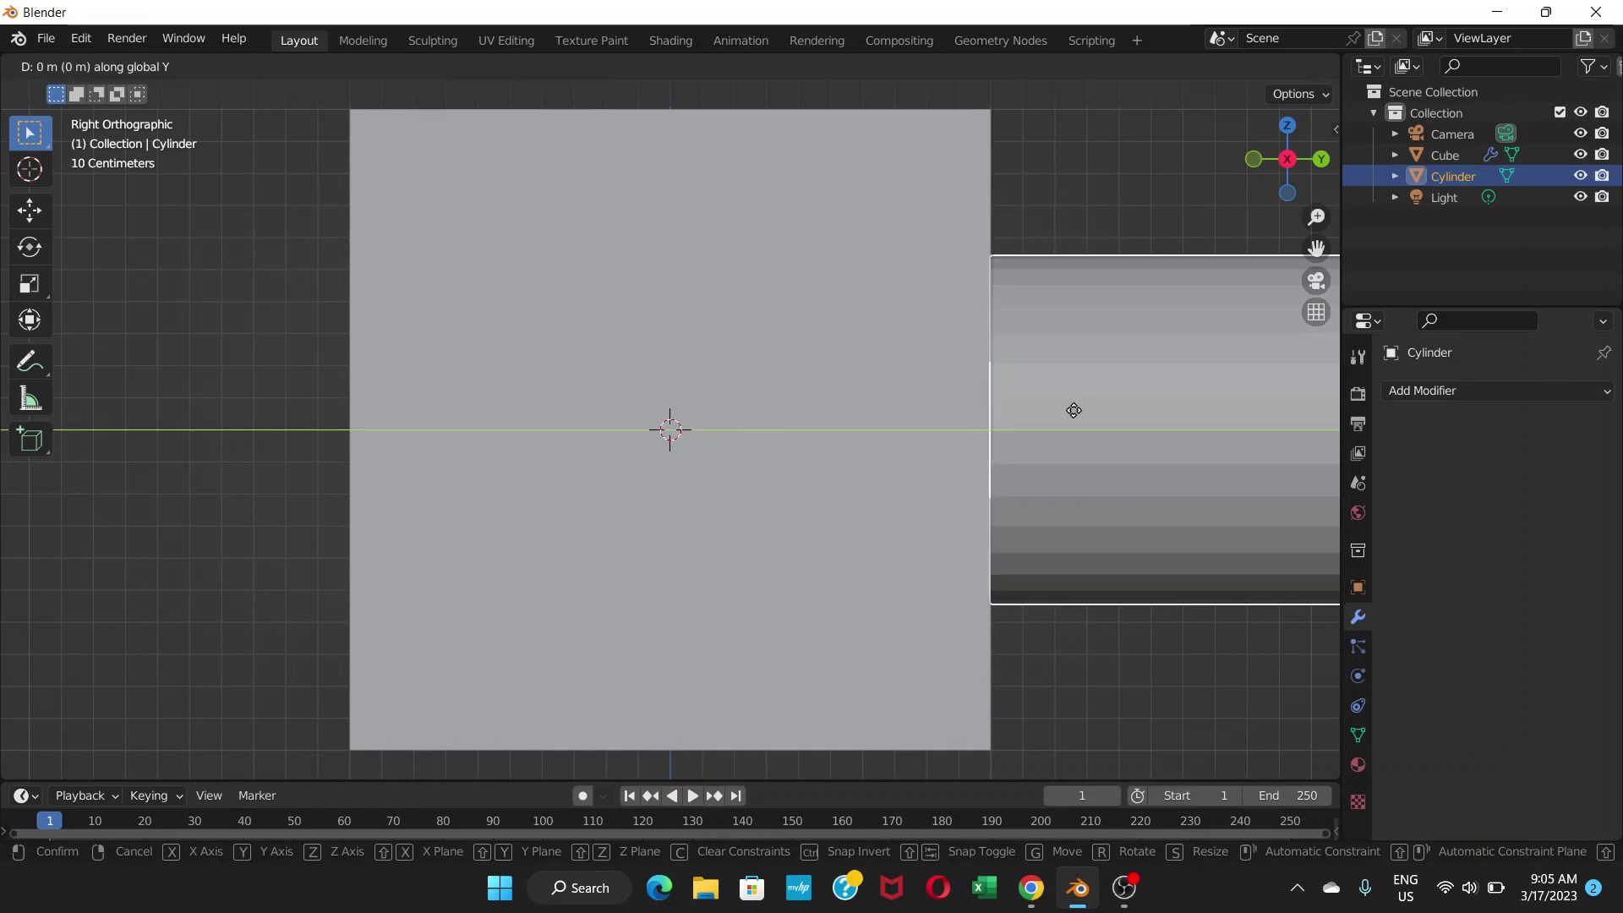
click(1074, 409)
middle_drag(1077, 347, 982, 354)
scroll(976, 357, up, 2)
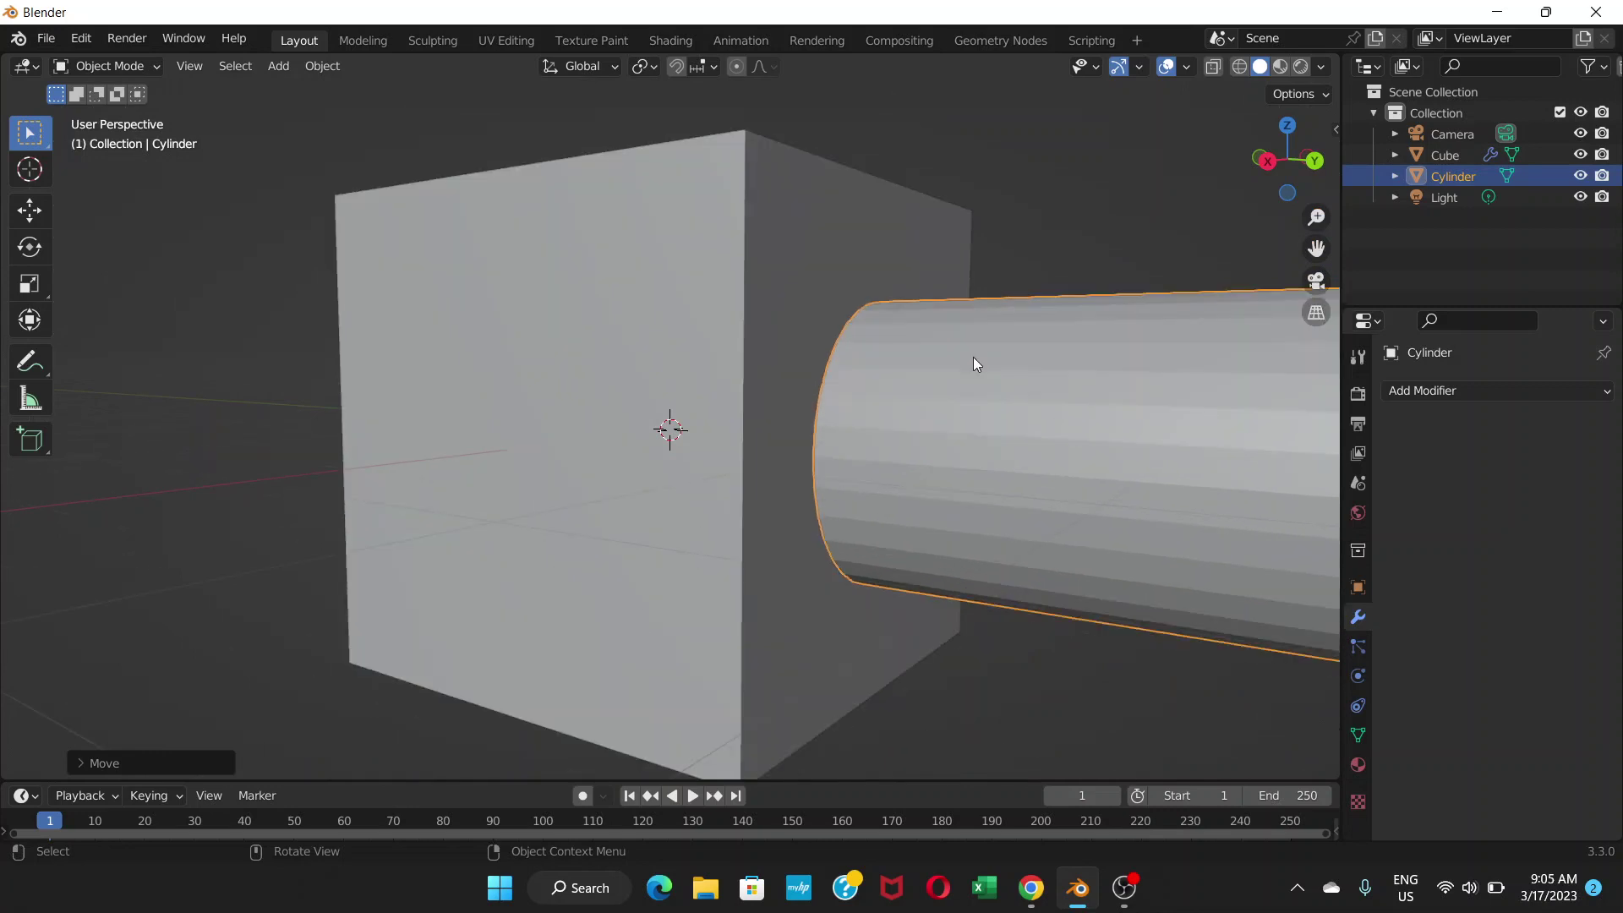
Select the cube and apply its Boolean Difference modifier
click(766, 228)
scroll(761, 283, down, 3)
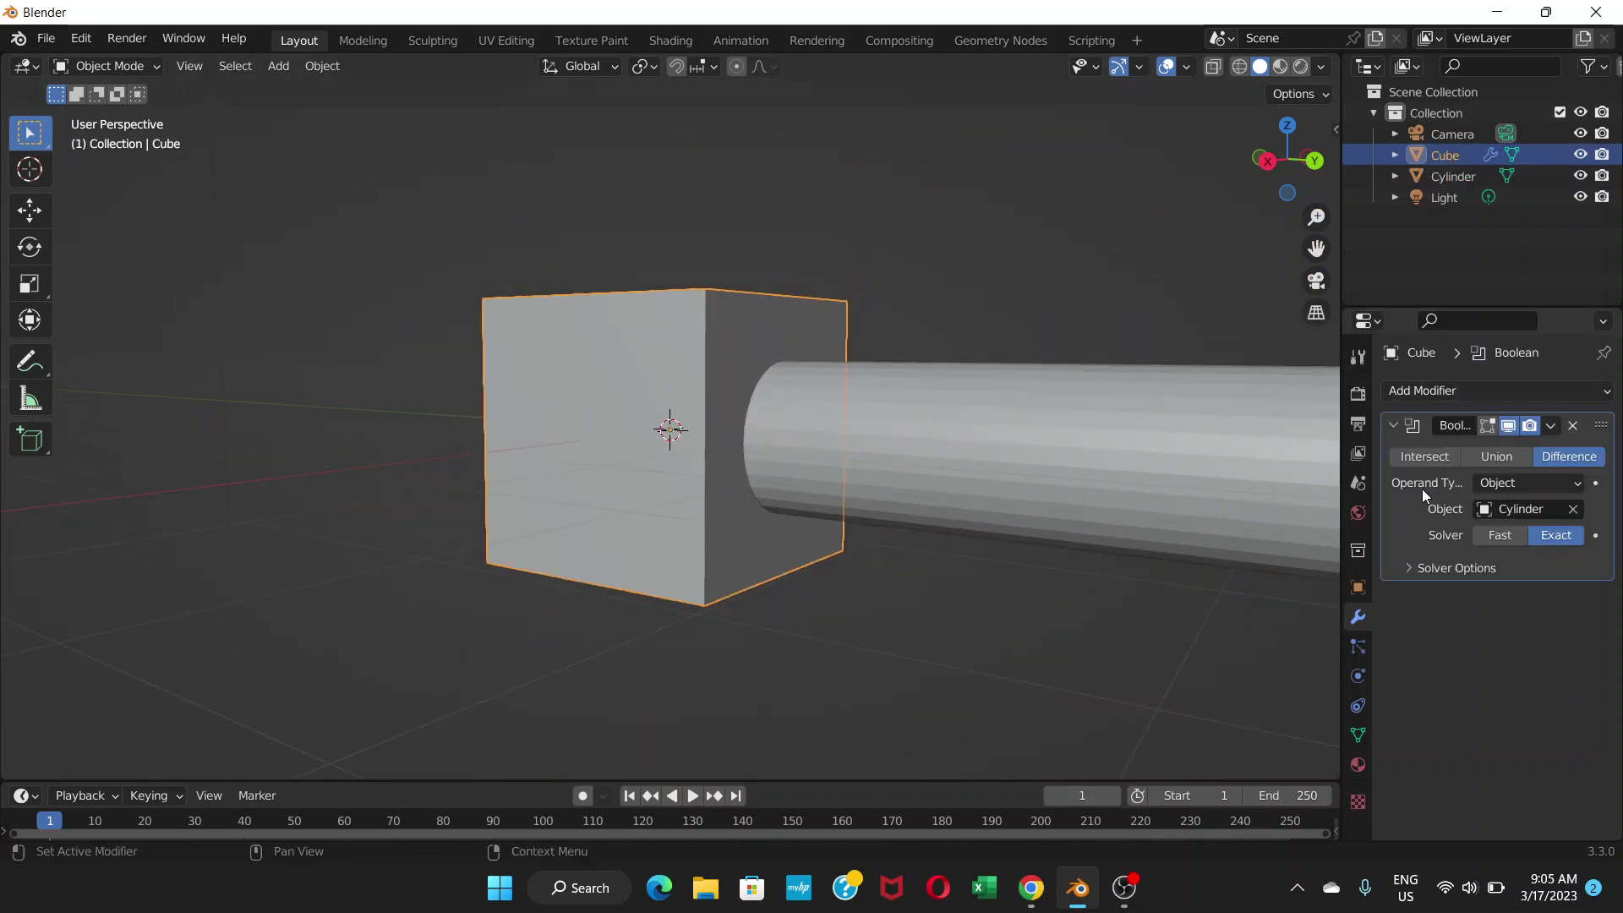
click(1552, 428)
click(1496, 453)
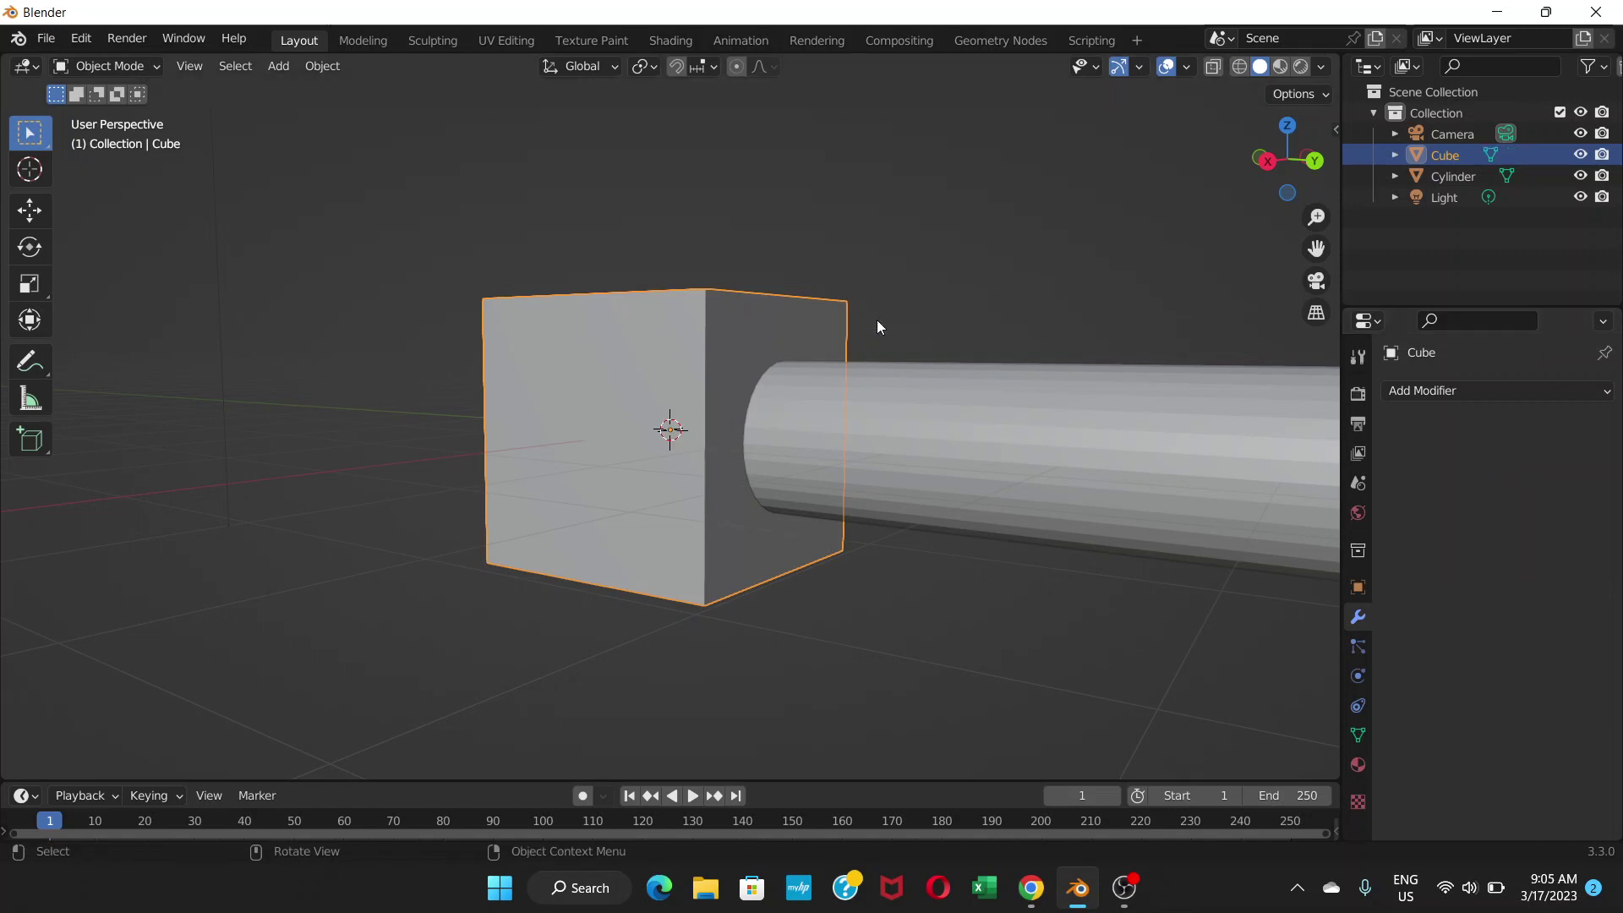
Move the cylinder freely away from the cube so the cube's side face is exposed
scroll(913, 440, down, 2)
click(893, 445)
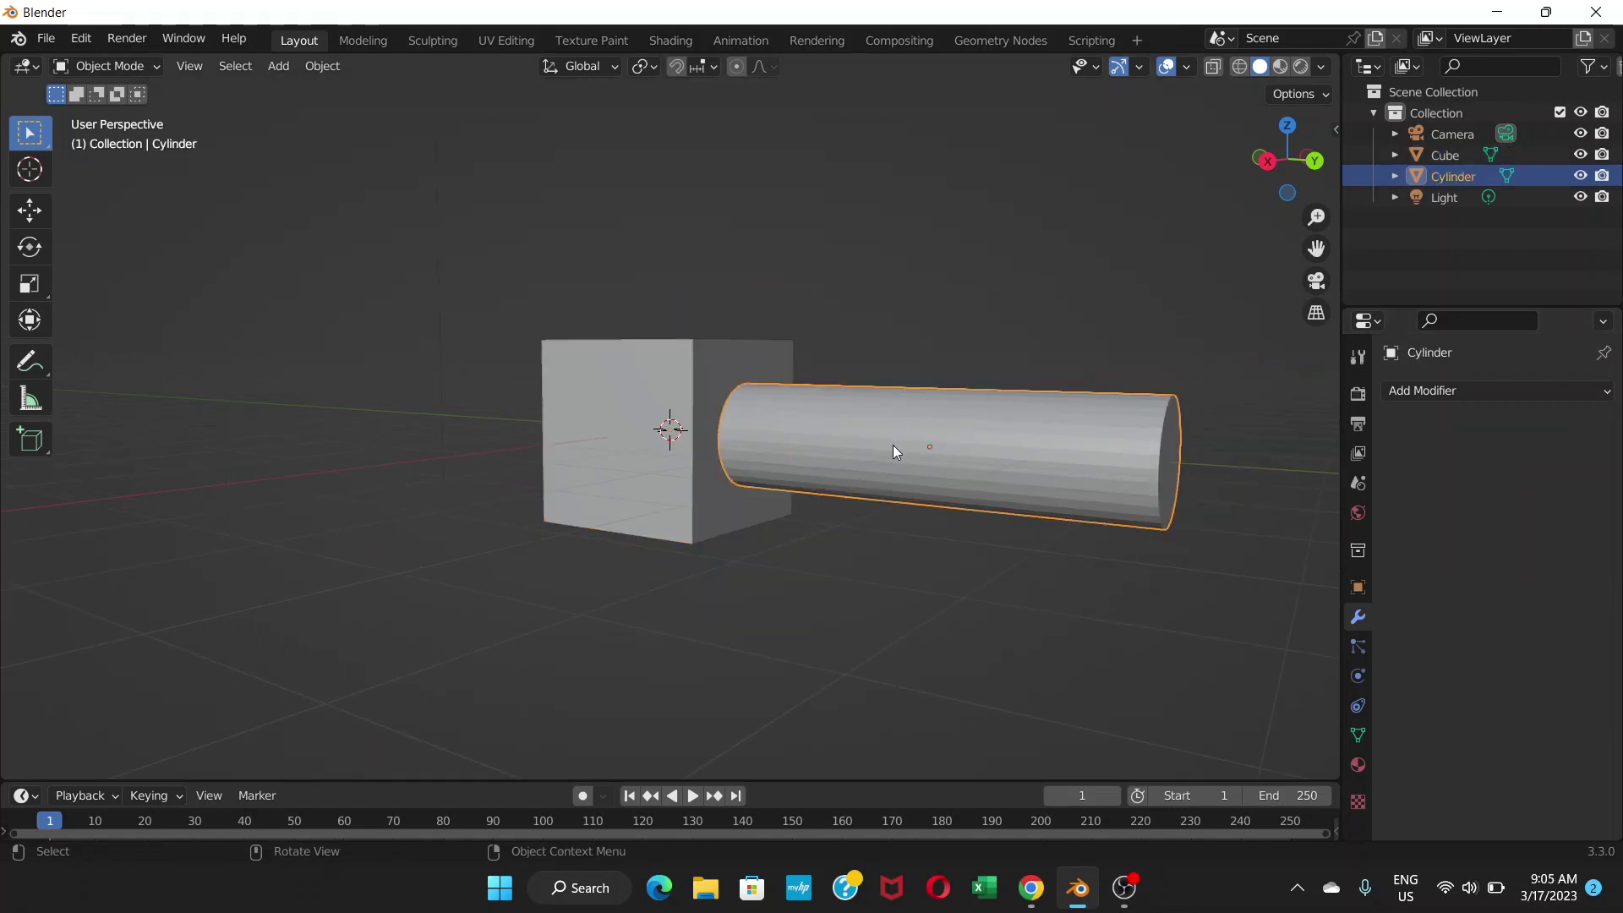
scroll(865, 445, up, 1)
scroll(859, 445, down, 4)
key(g)
click(1108, 257)
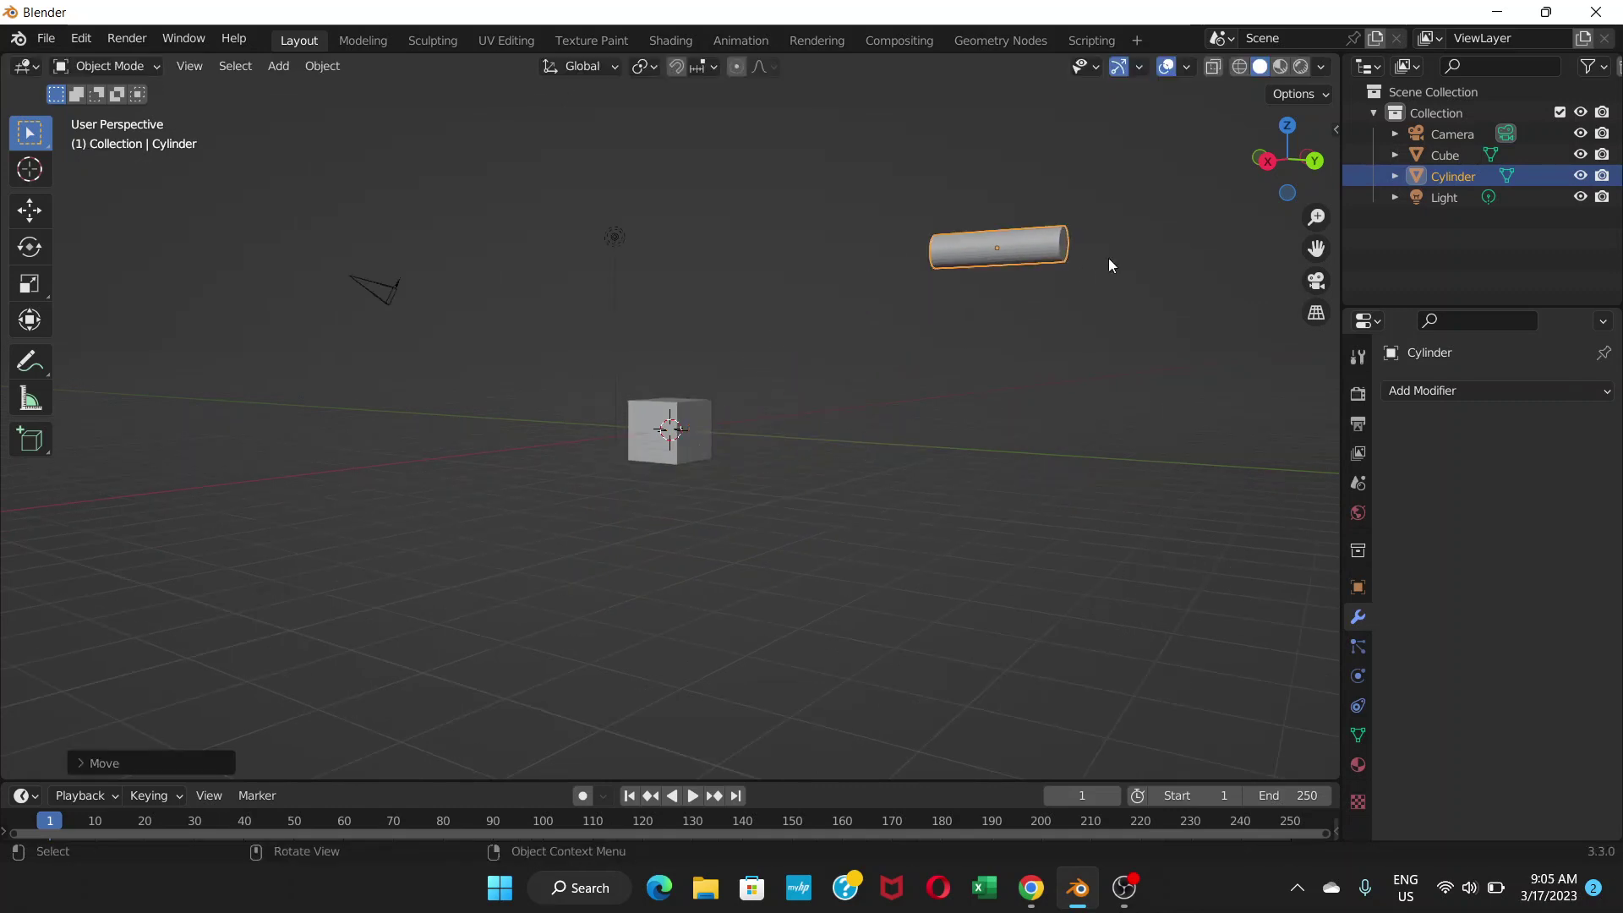
scroll(689, 470, up, 1)
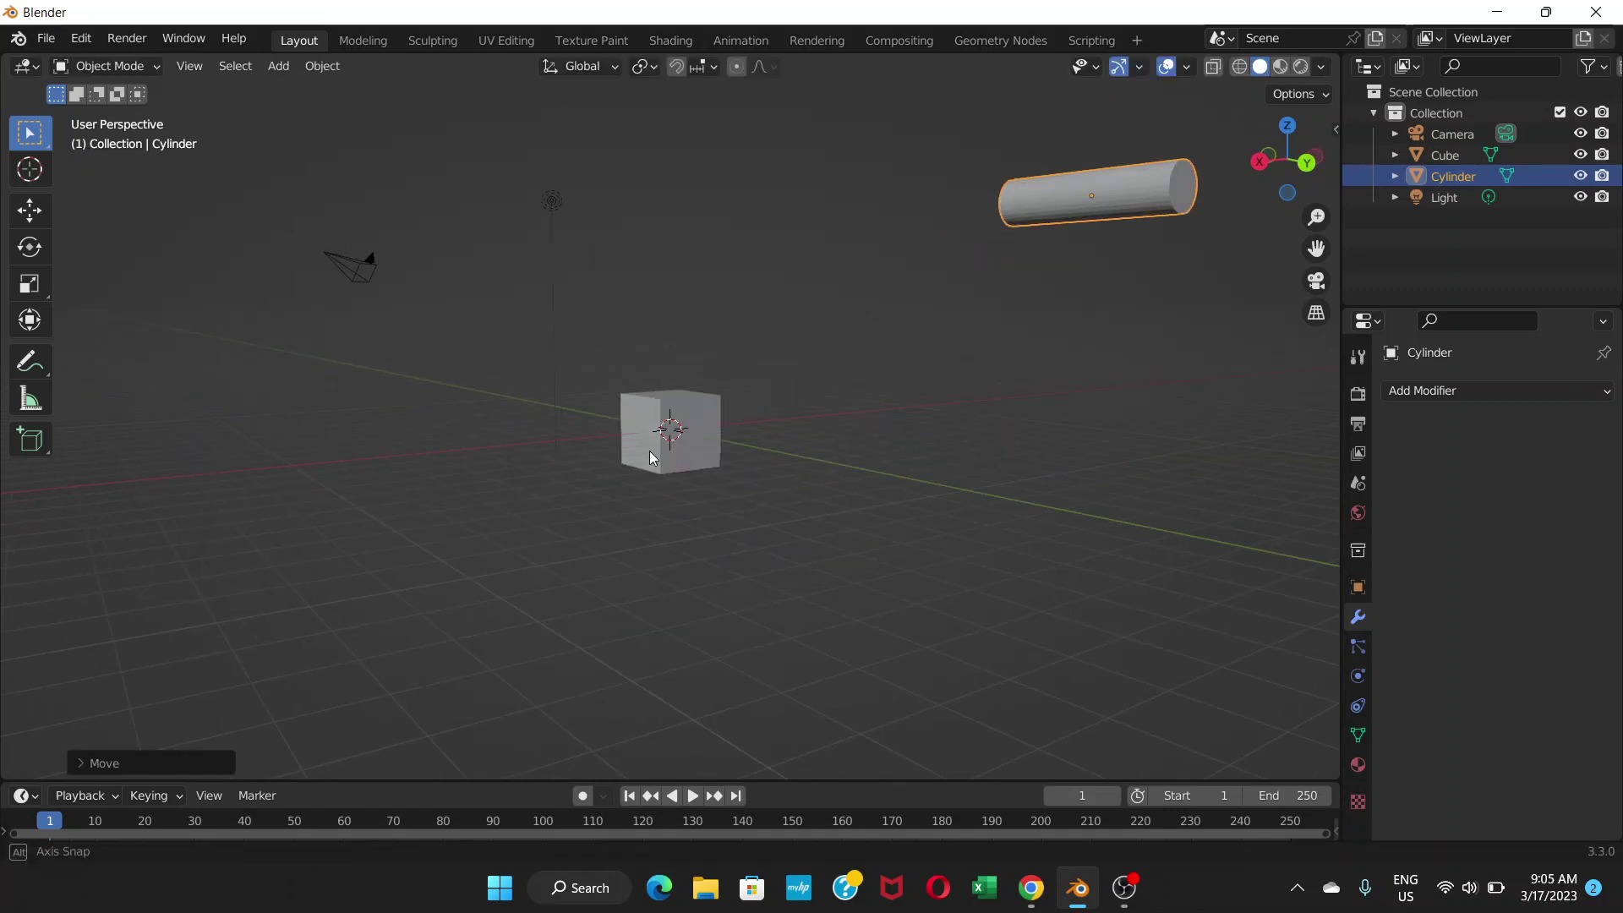
Switch the viewport to wireframe shading and examine the circular outline on the cube's side face
scroll(720, 447, up, 4)
mouse_move(720, 446)
middle_down()
mouse_move(662, 448)
mouse_move(761, 391)
mouse_move(714, 426)
middle_up()
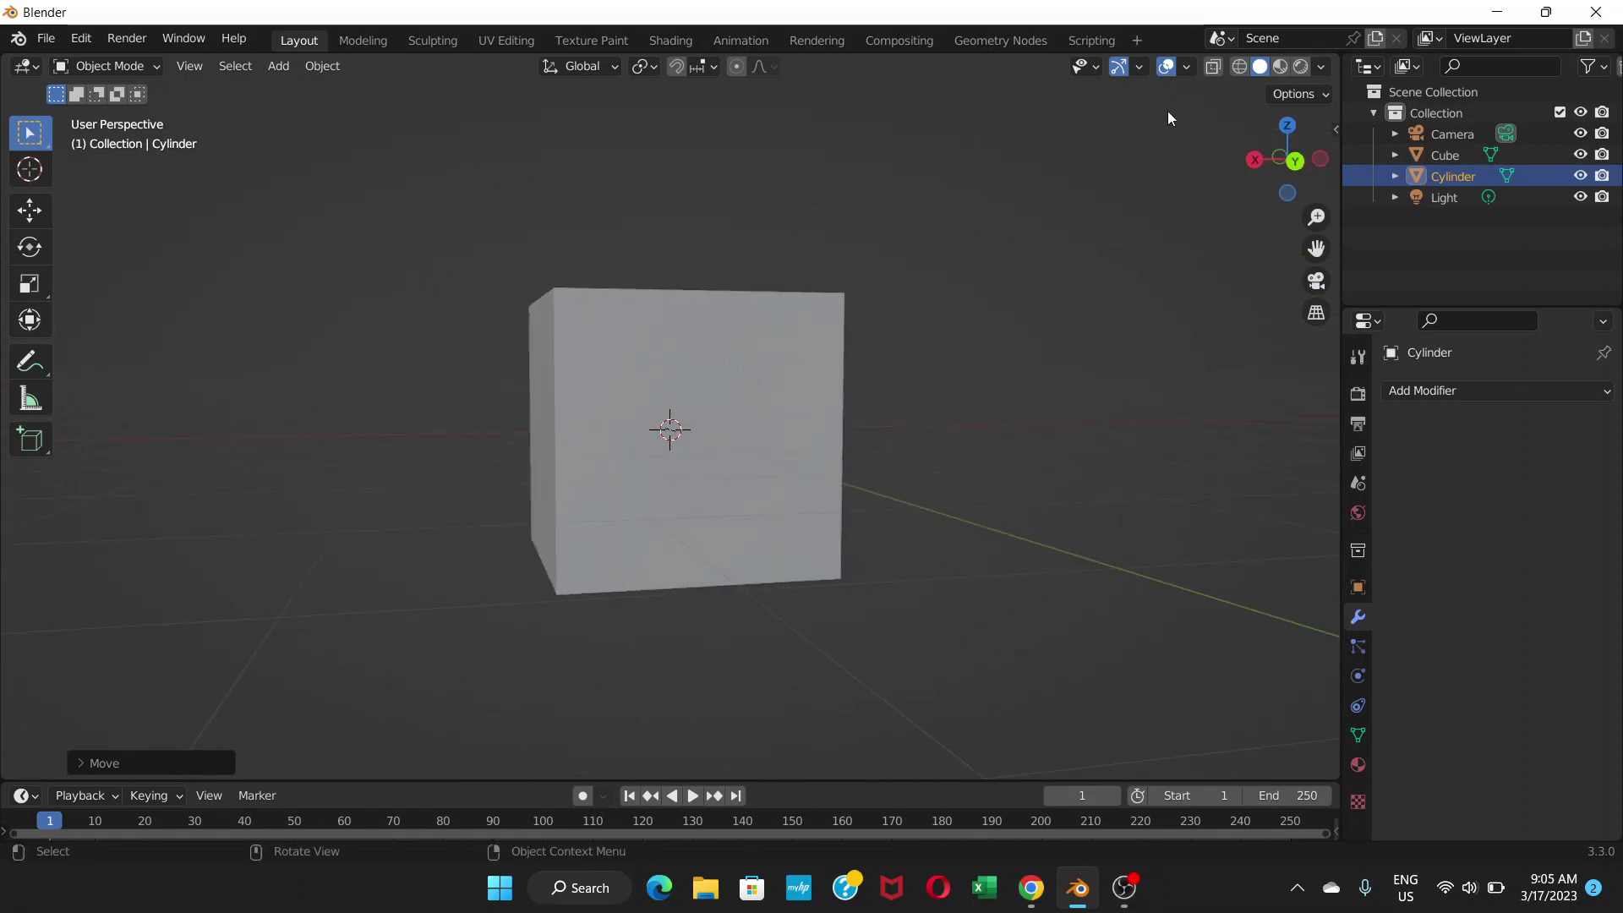
click(1240, 67)
scroll(783, 424, up, 8)
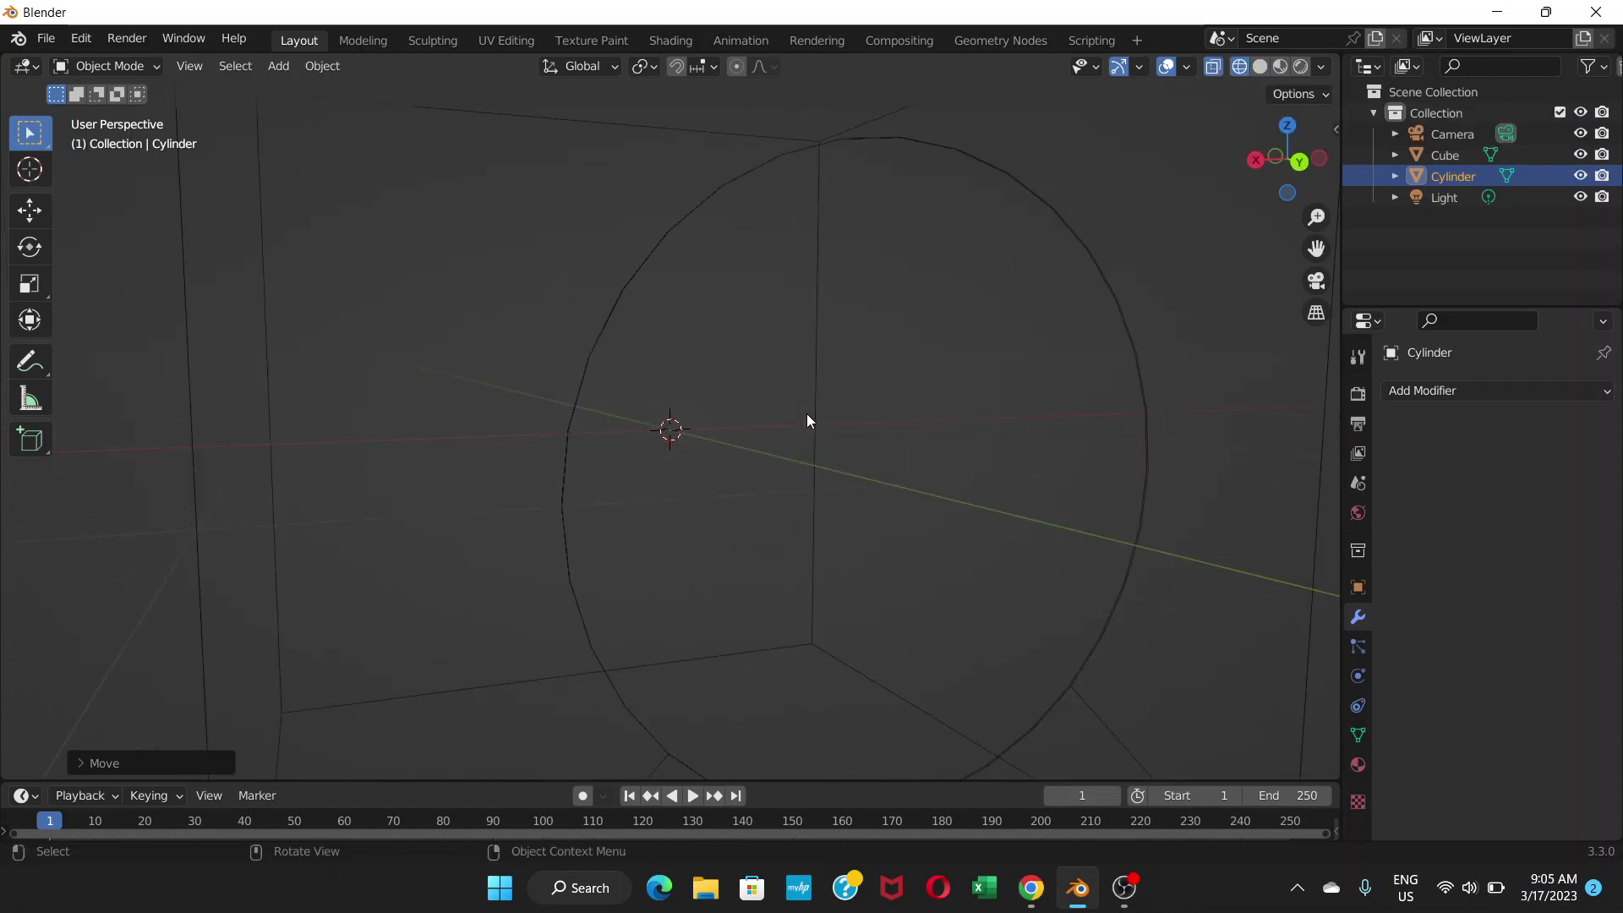
scroll(808, 416, down, 6)
middle_drag(809, 438, 769, 411)
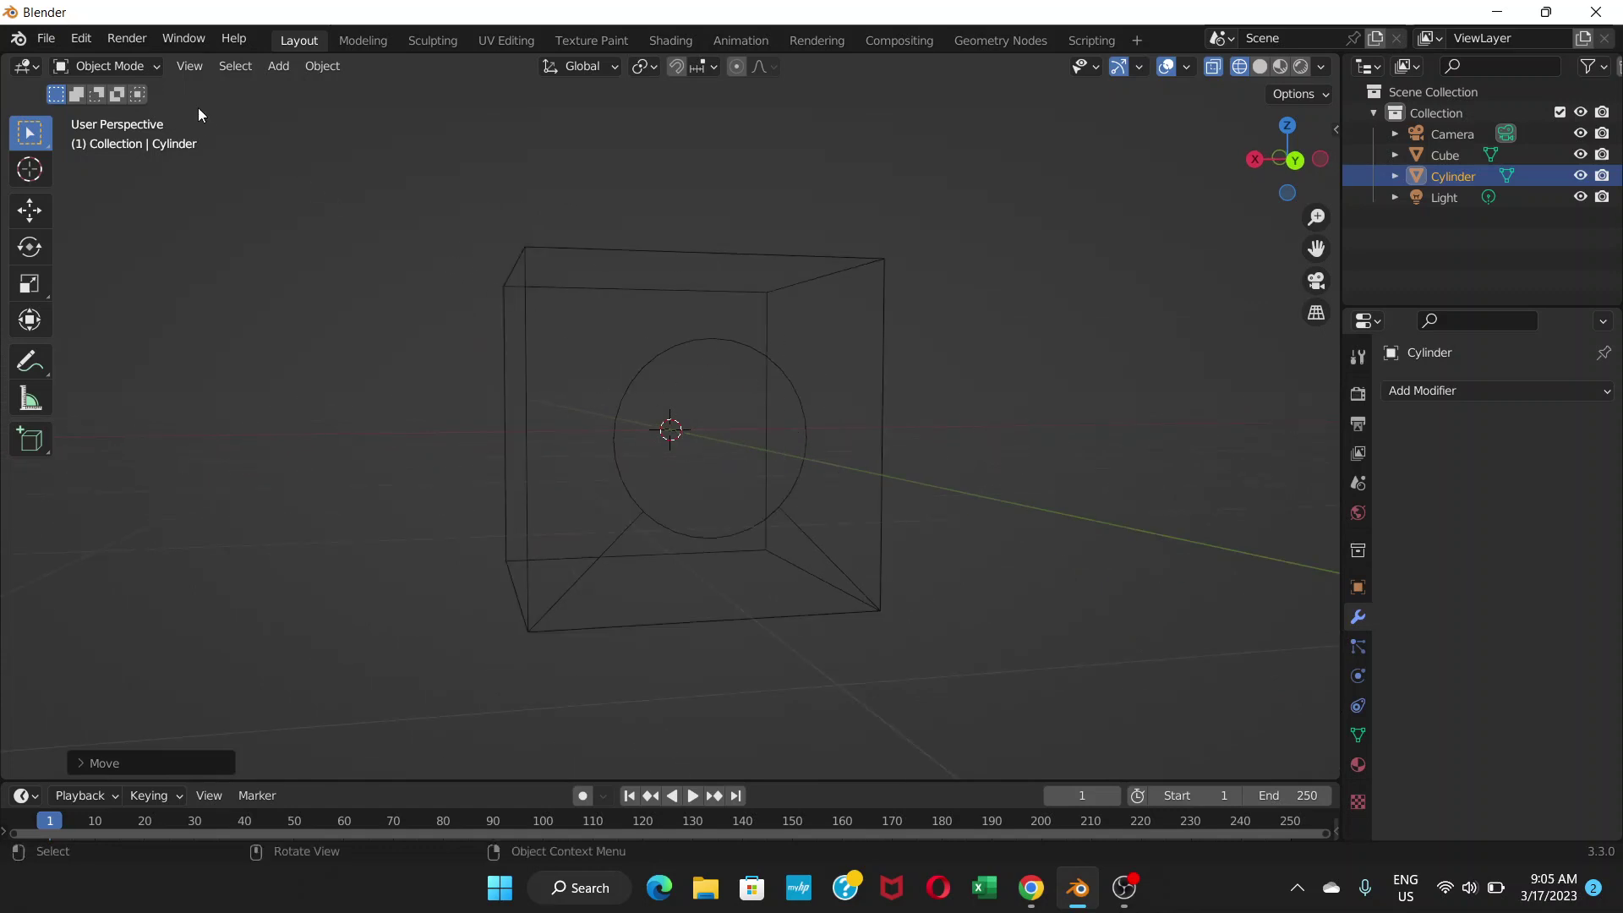
click(155, 68)
click(110, 113)
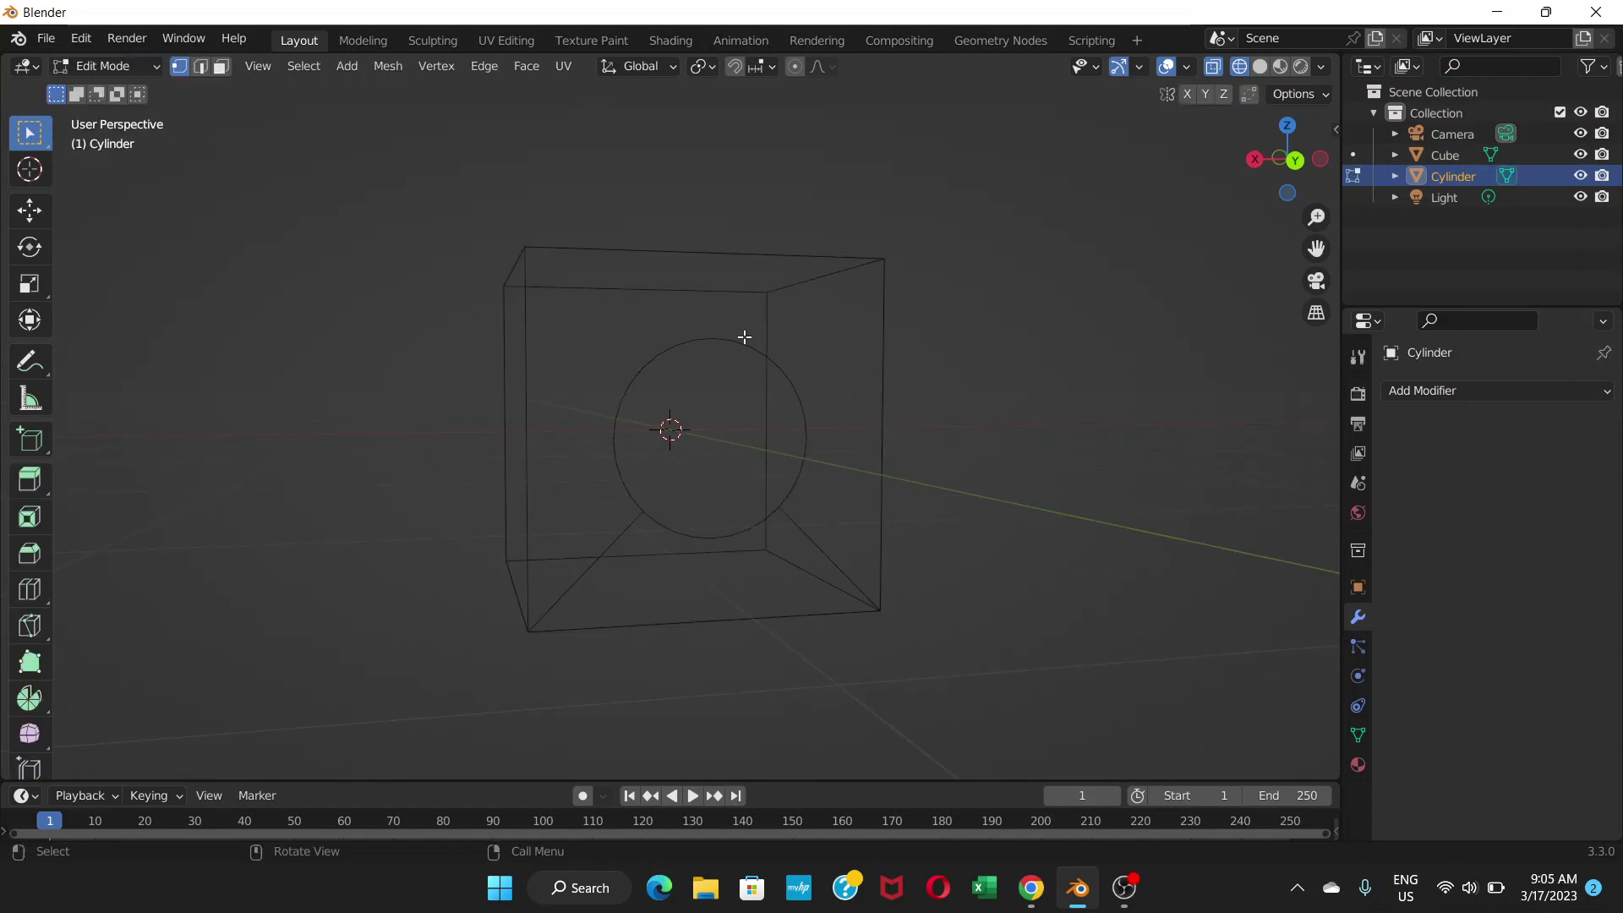
click(1259, 67)
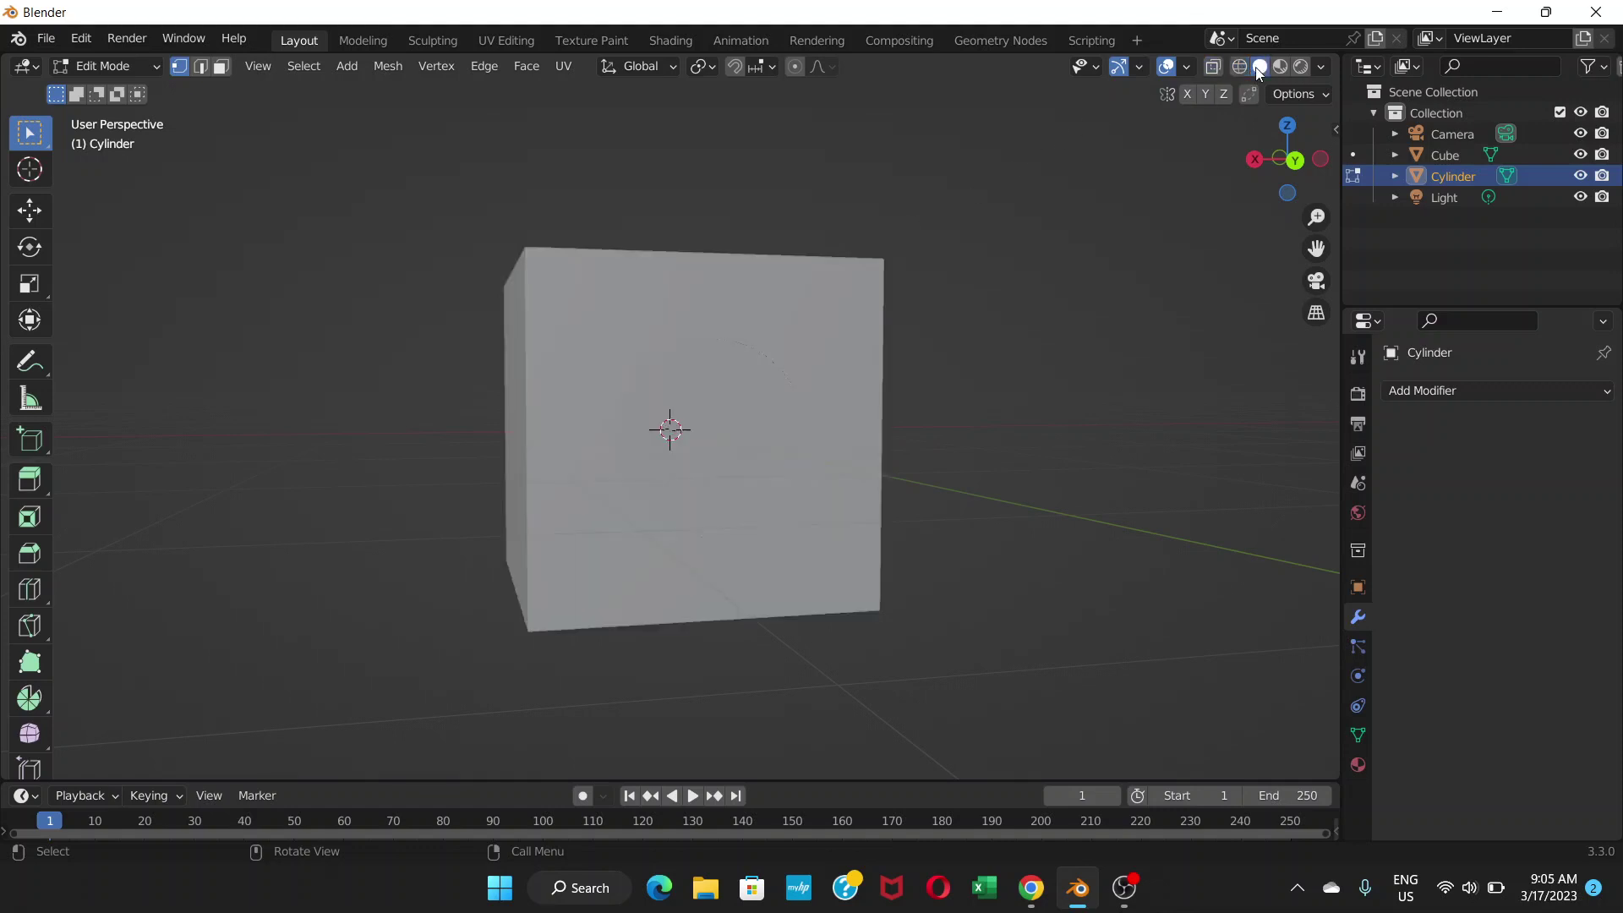
click(219, 69)
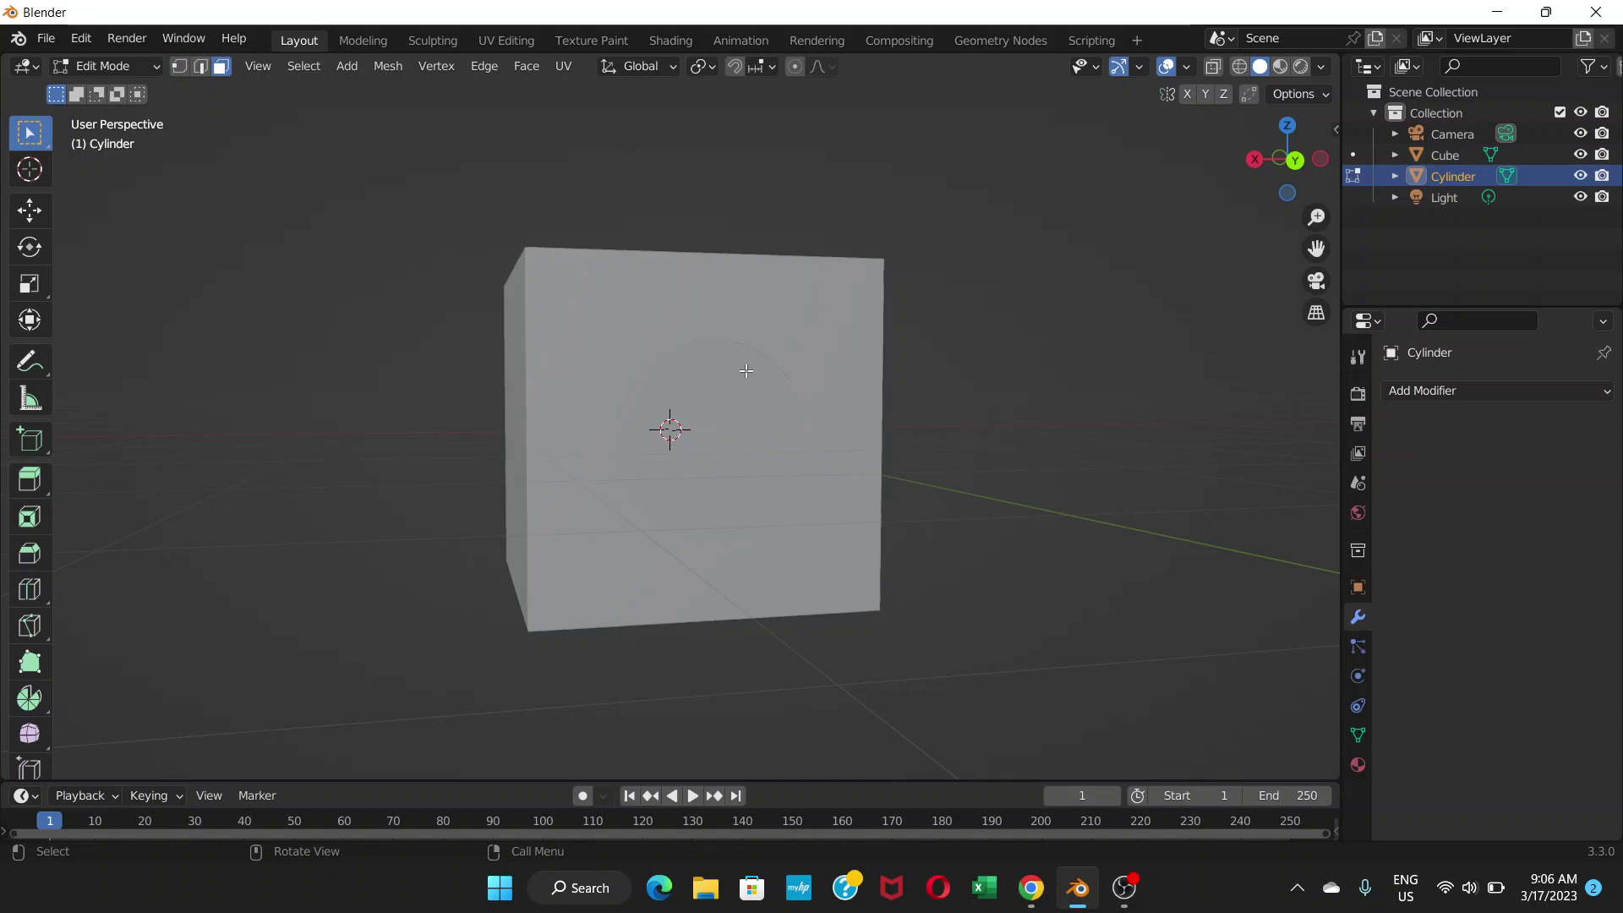
click(1240, 66)
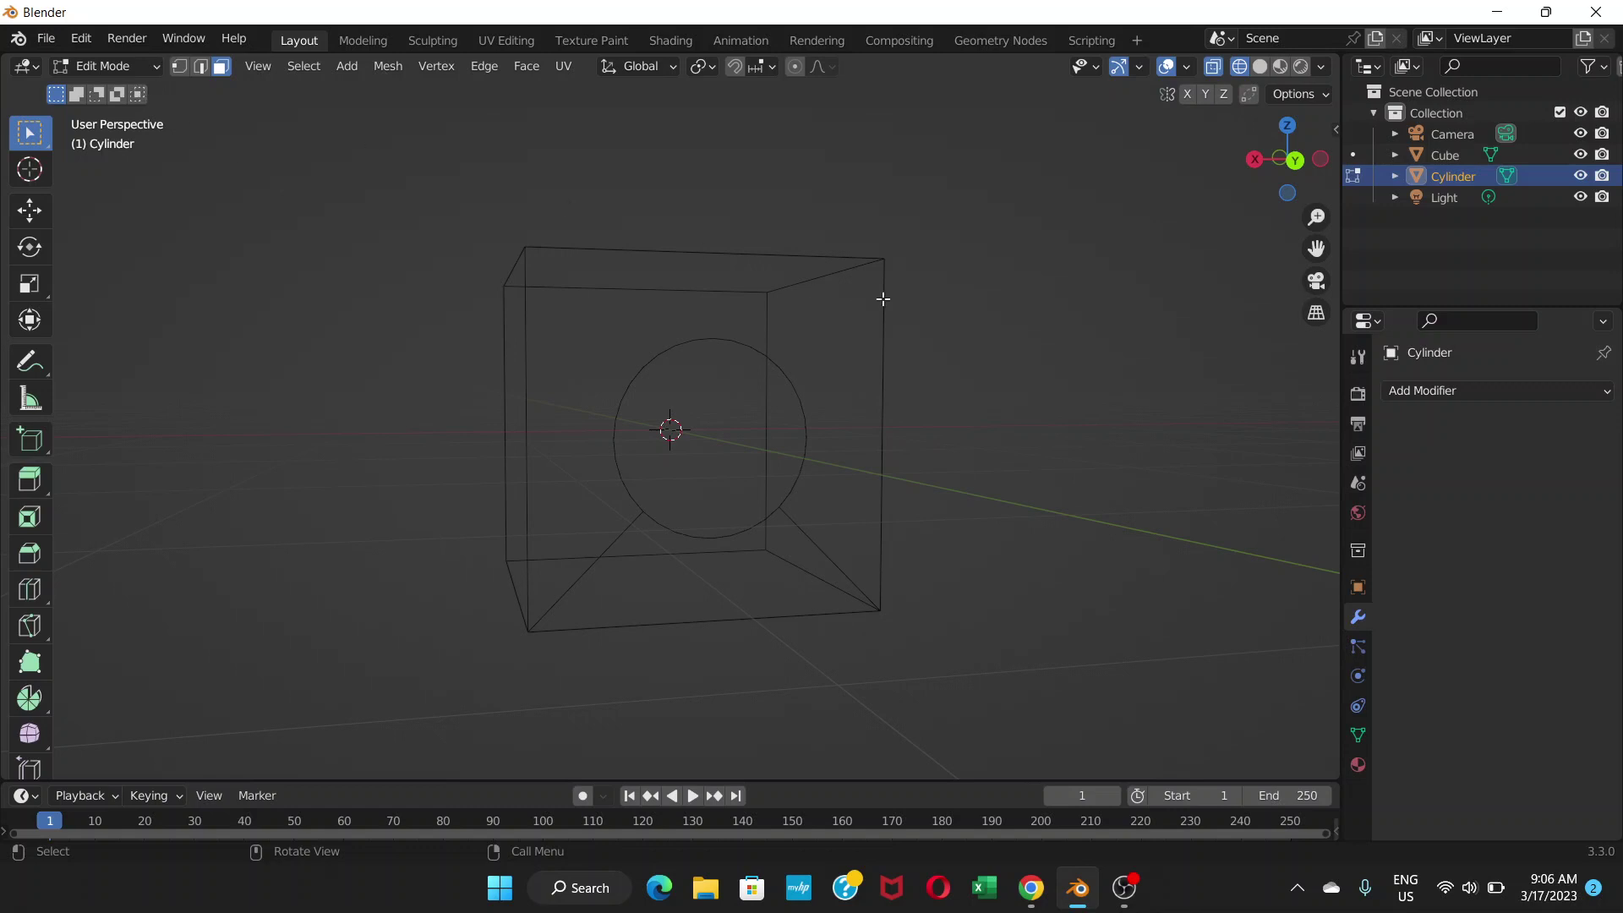
click(1214, 68)
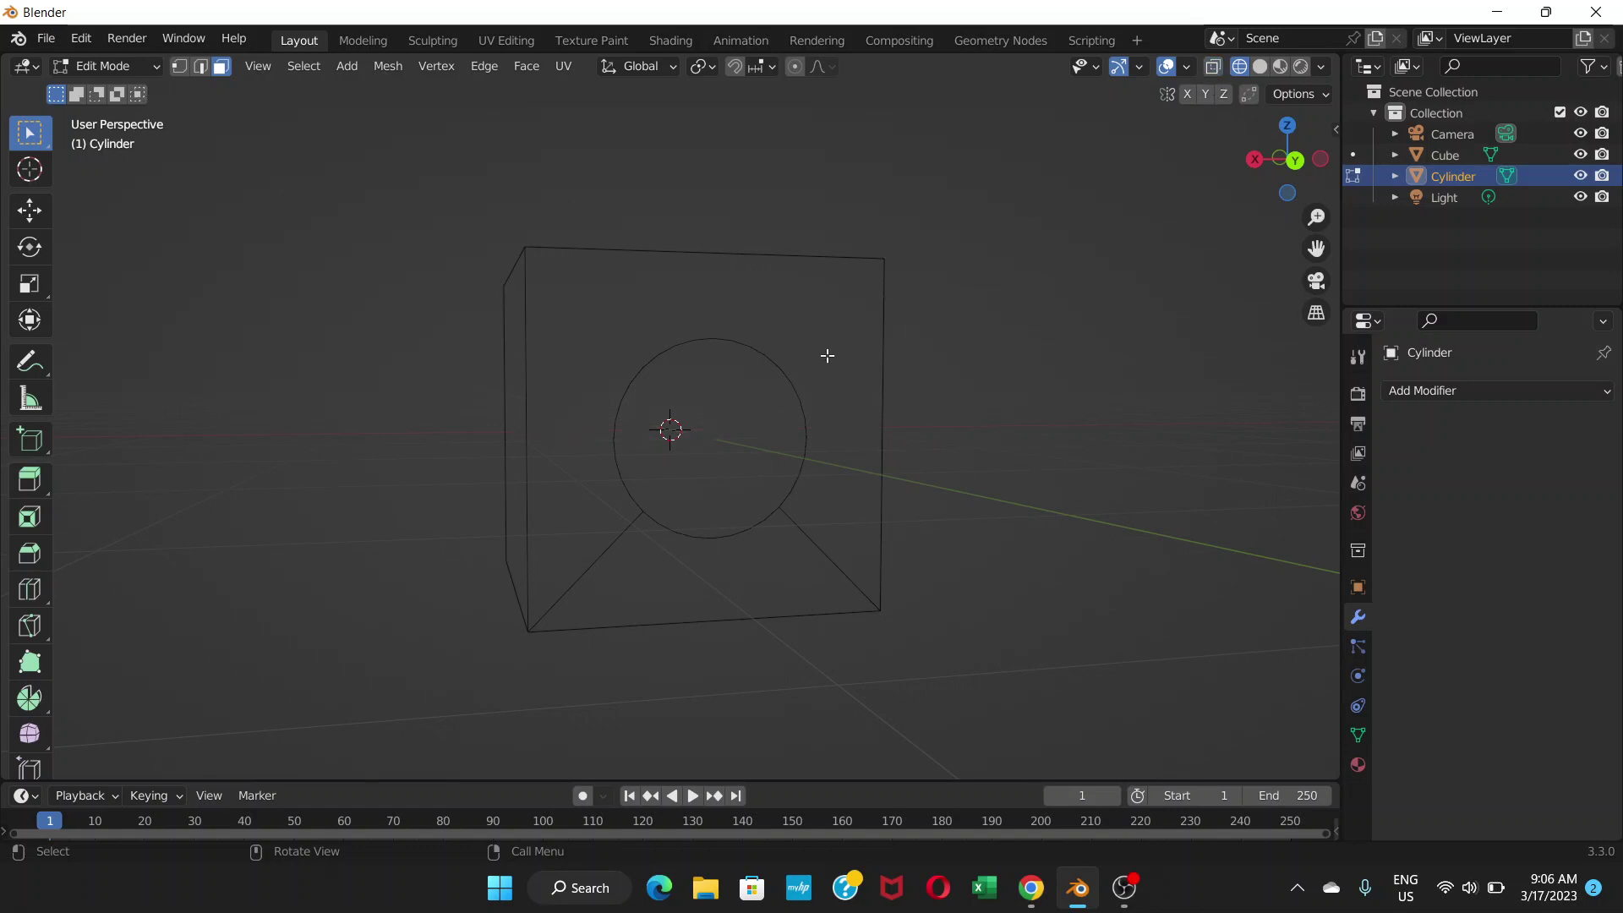
click(1260, 68)
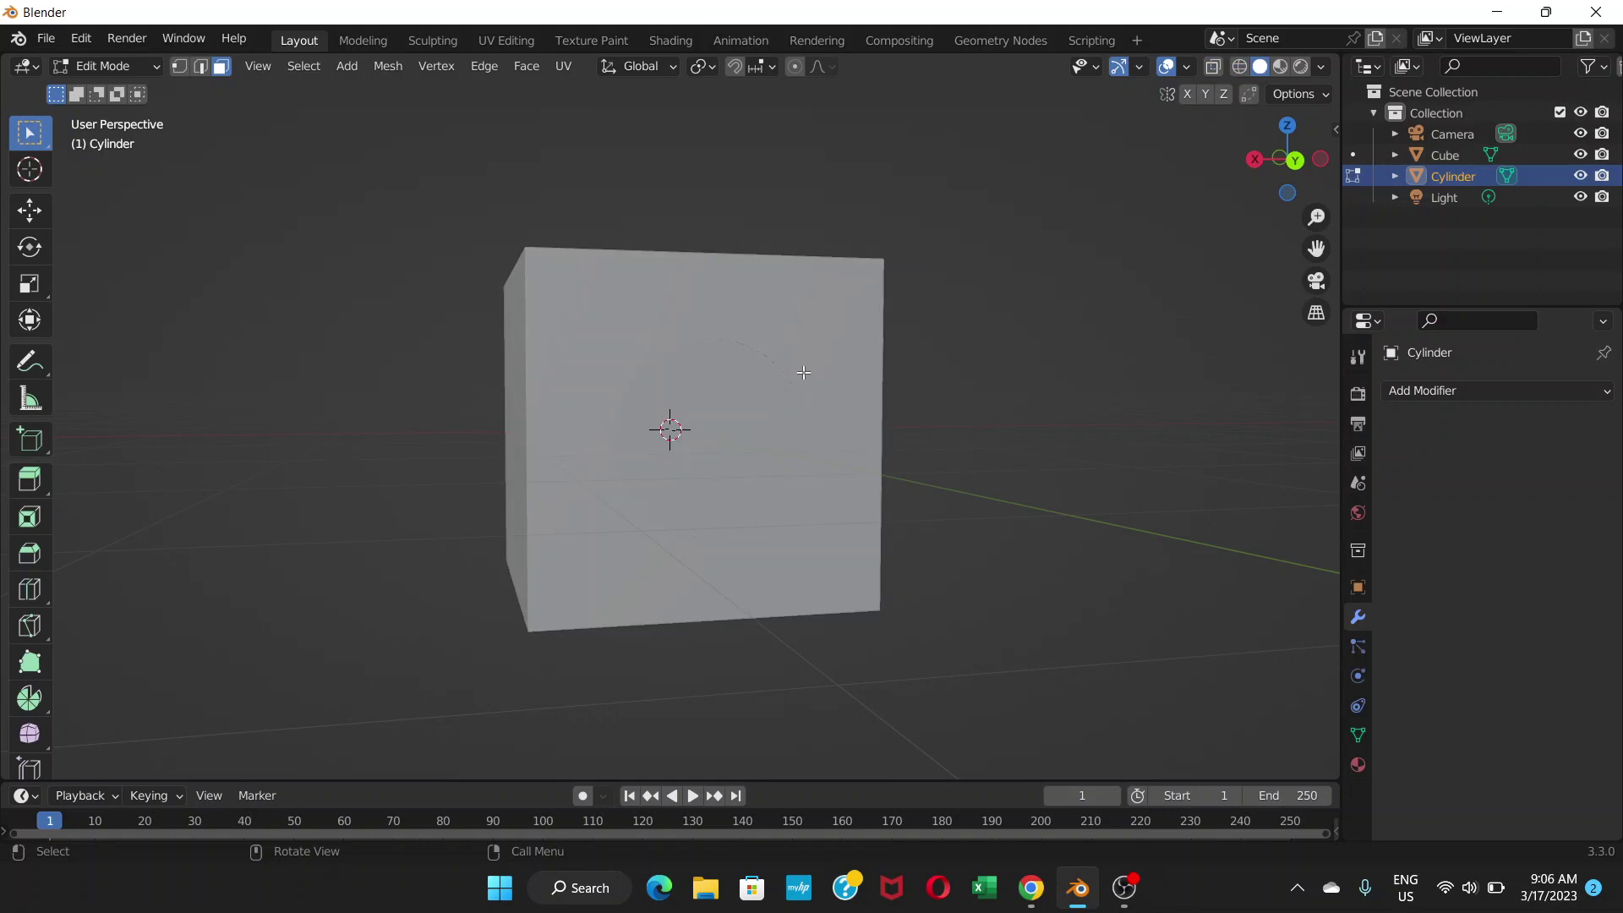
middle_drag(685, 378, 605, 274)
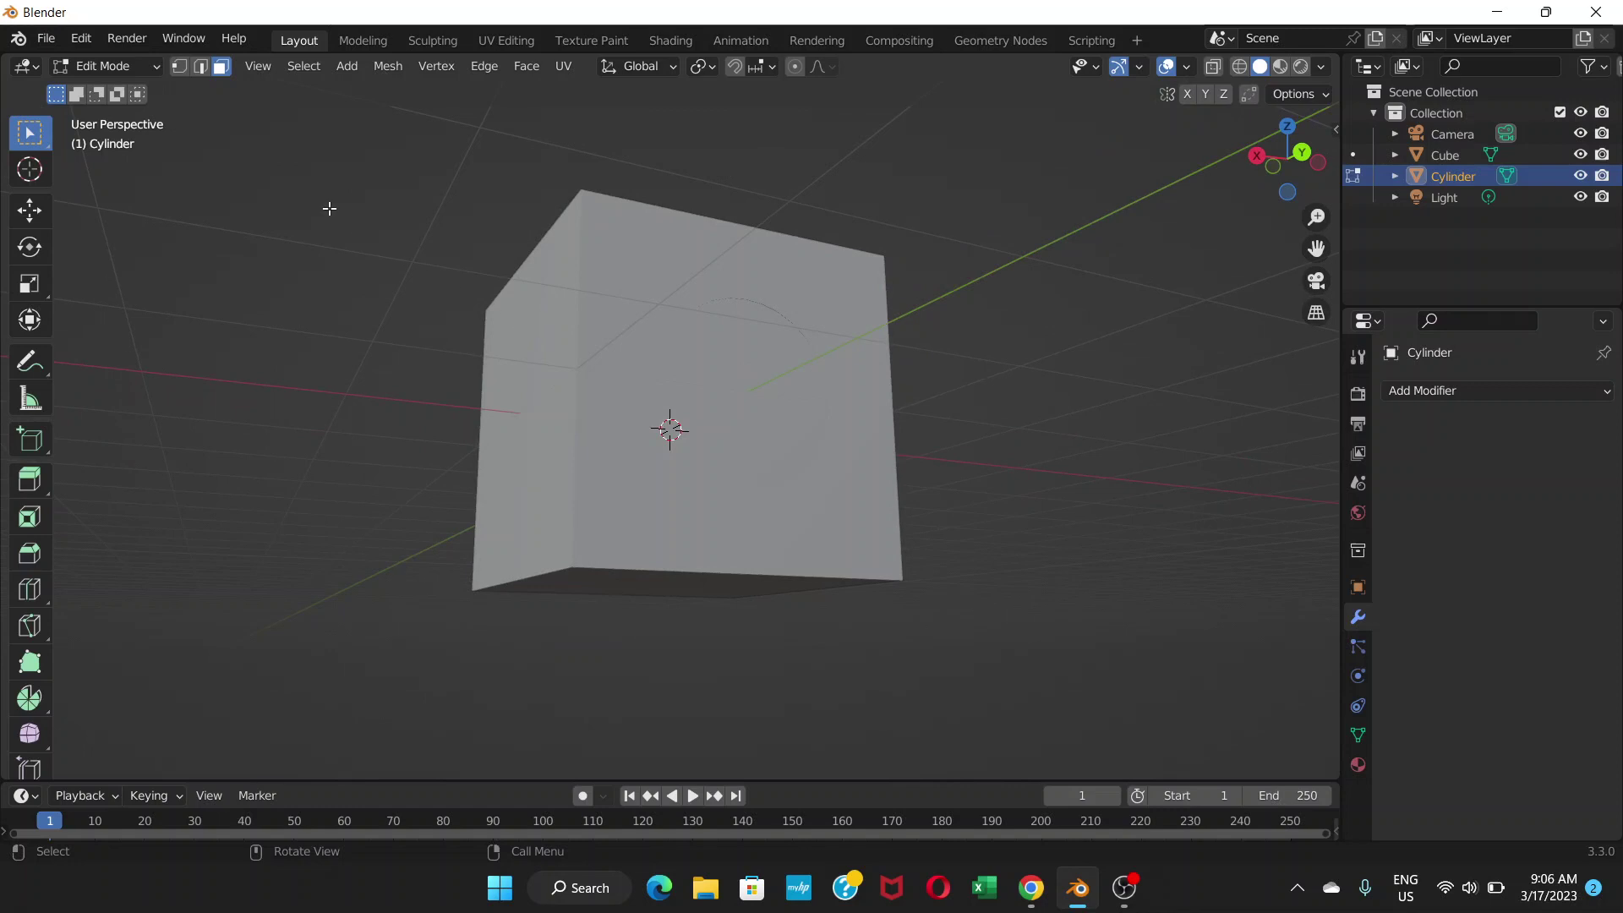
scroll(254, 241, down, 4)
drag(406, 222, 833, 466)
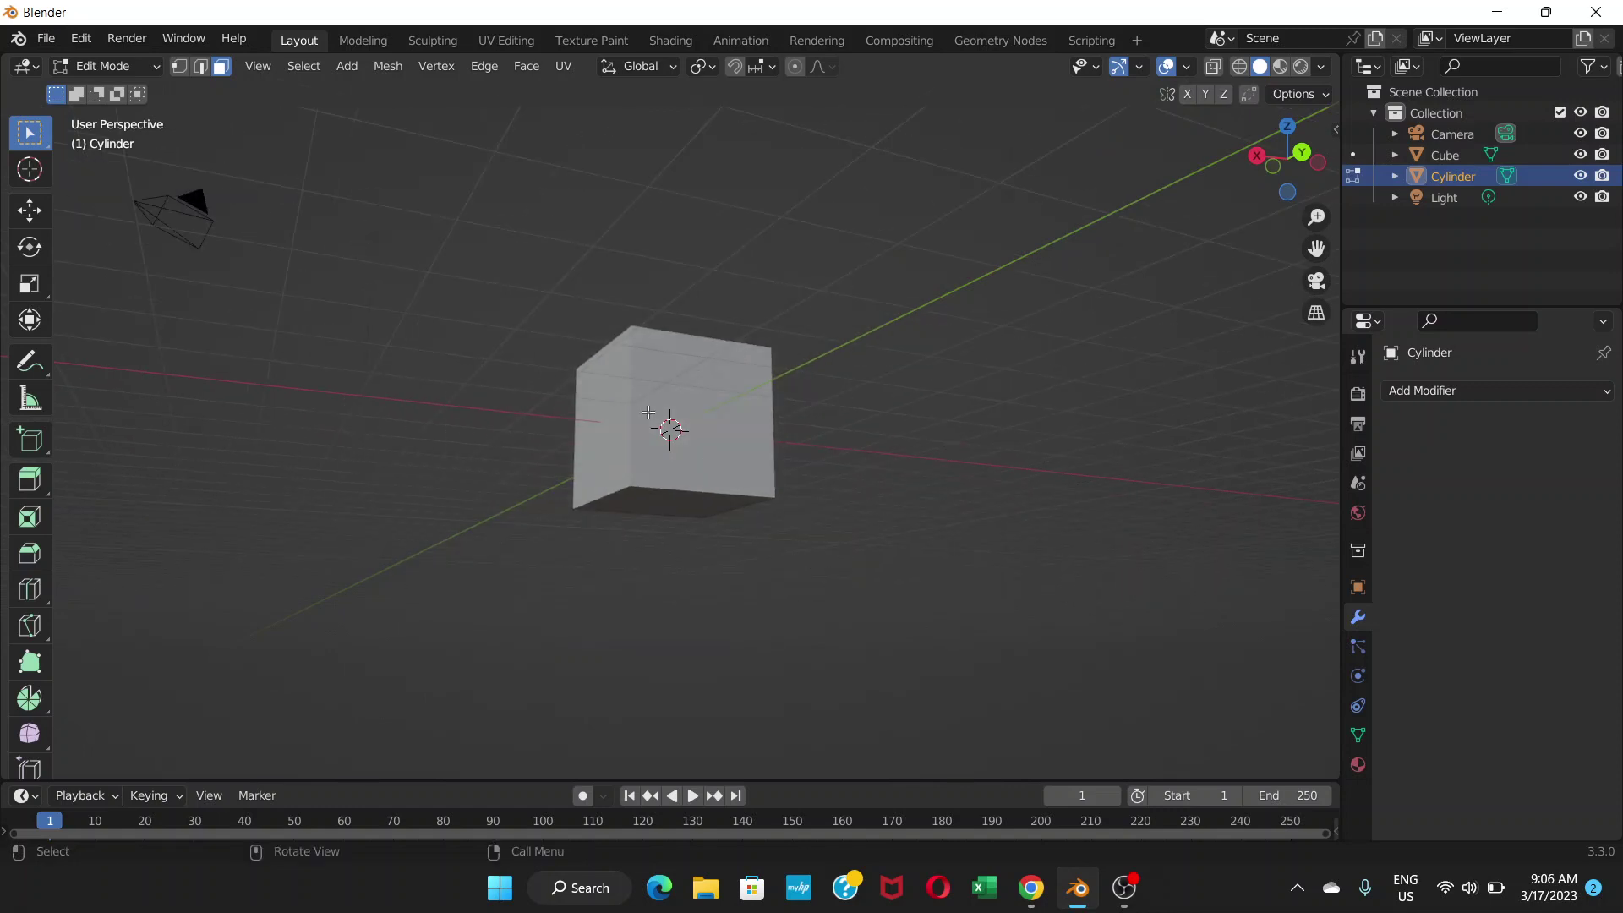
click(179, 66)
click(104, 66)
click(103, 66)
click(127, 87)
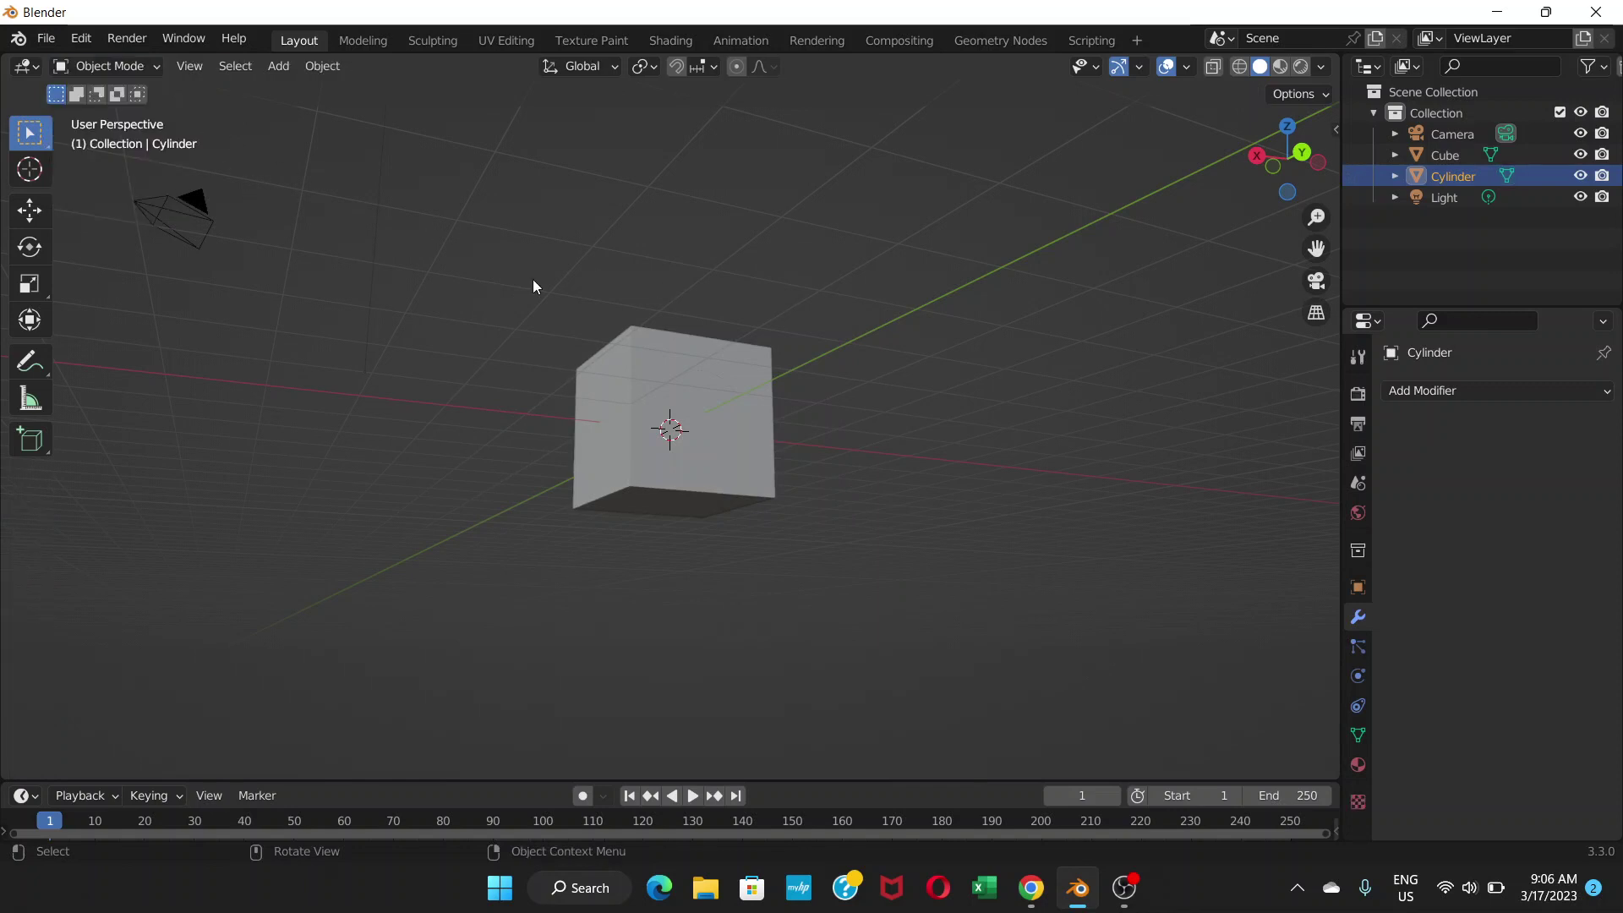
Select the cube and put it into Edit Mode, with the side carrying the circular outline facing the view
scroll(783, 466, up, 1)
click(714, 359)
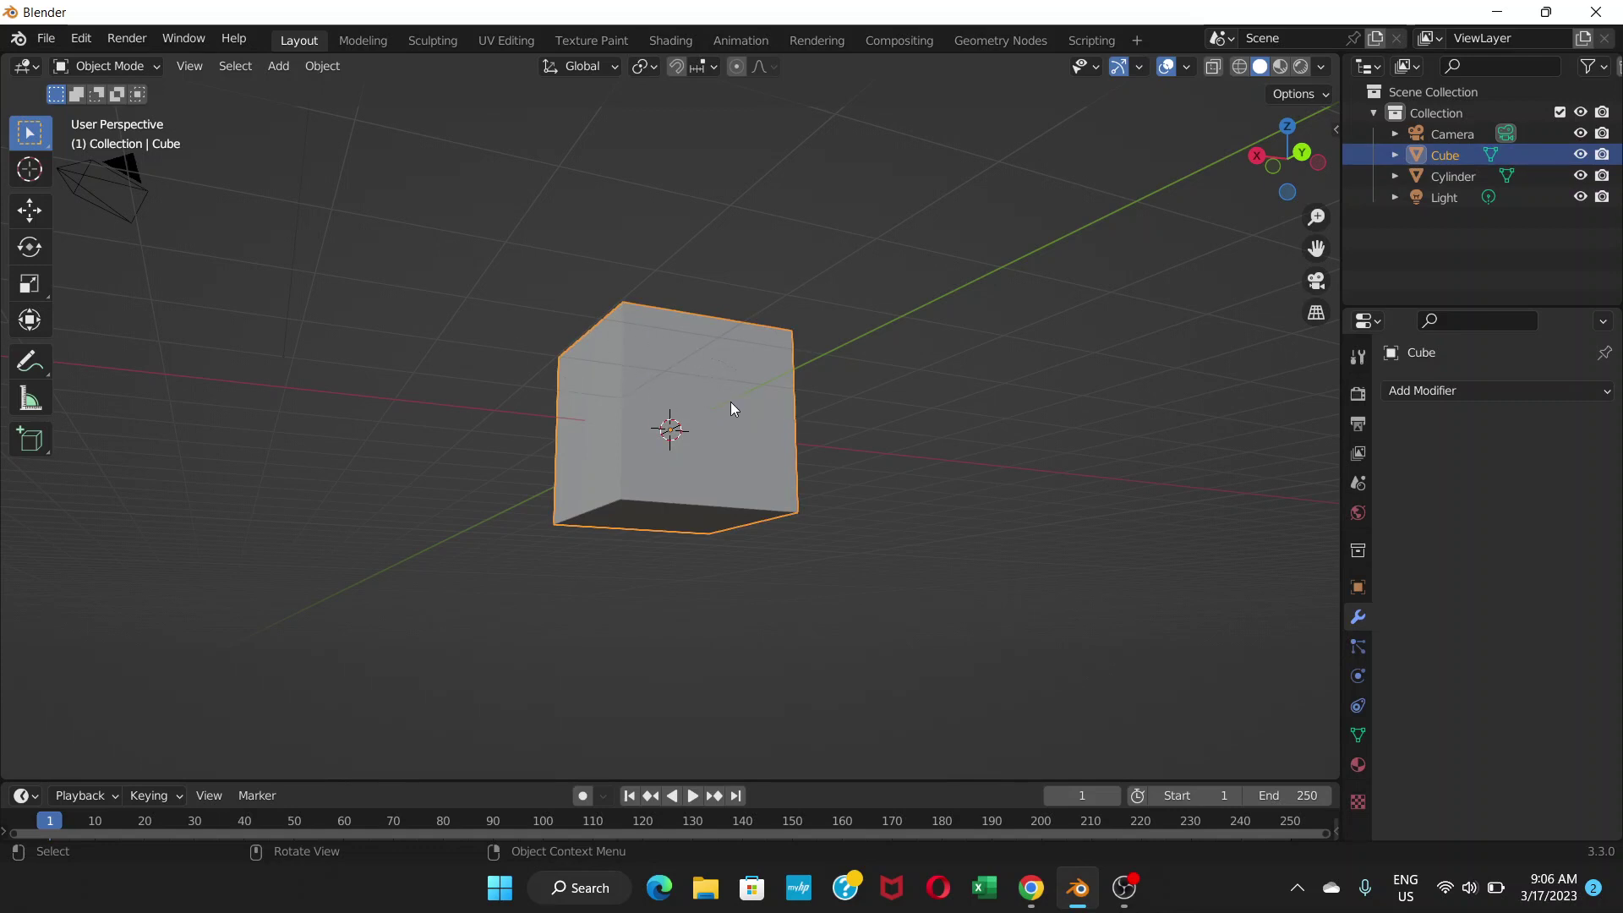
scroll(730, 402, down, 4)
middle_drag(776, 424, 898, 499)
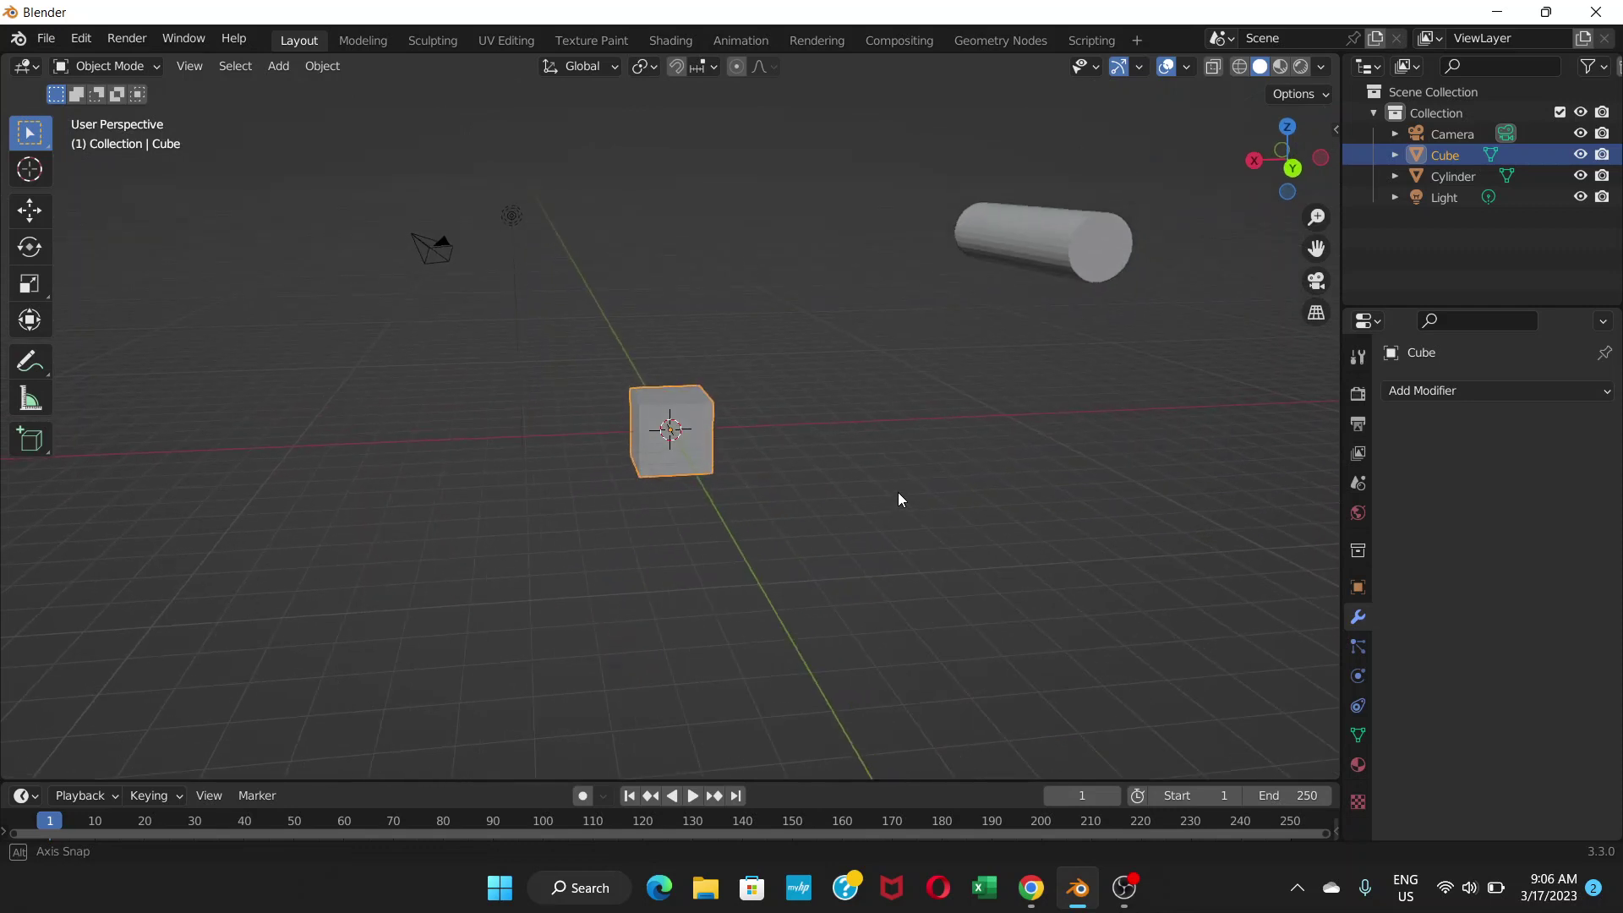
scroll(705, 438, up, 5)
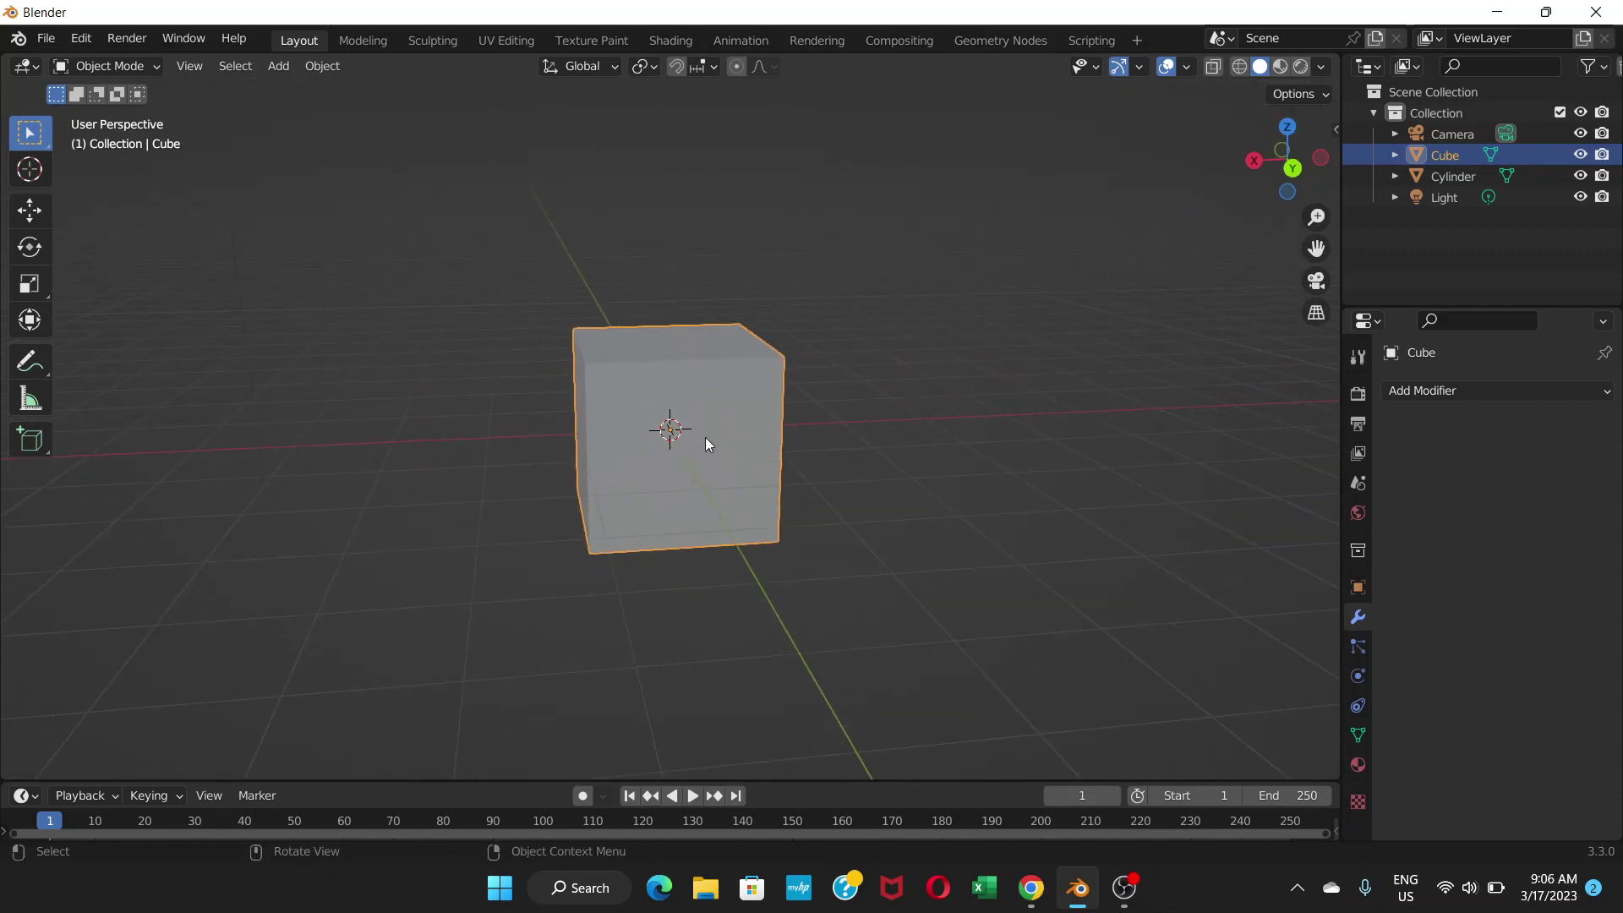
middle_drag(705, 437, 727, 410)
click(149, 67)
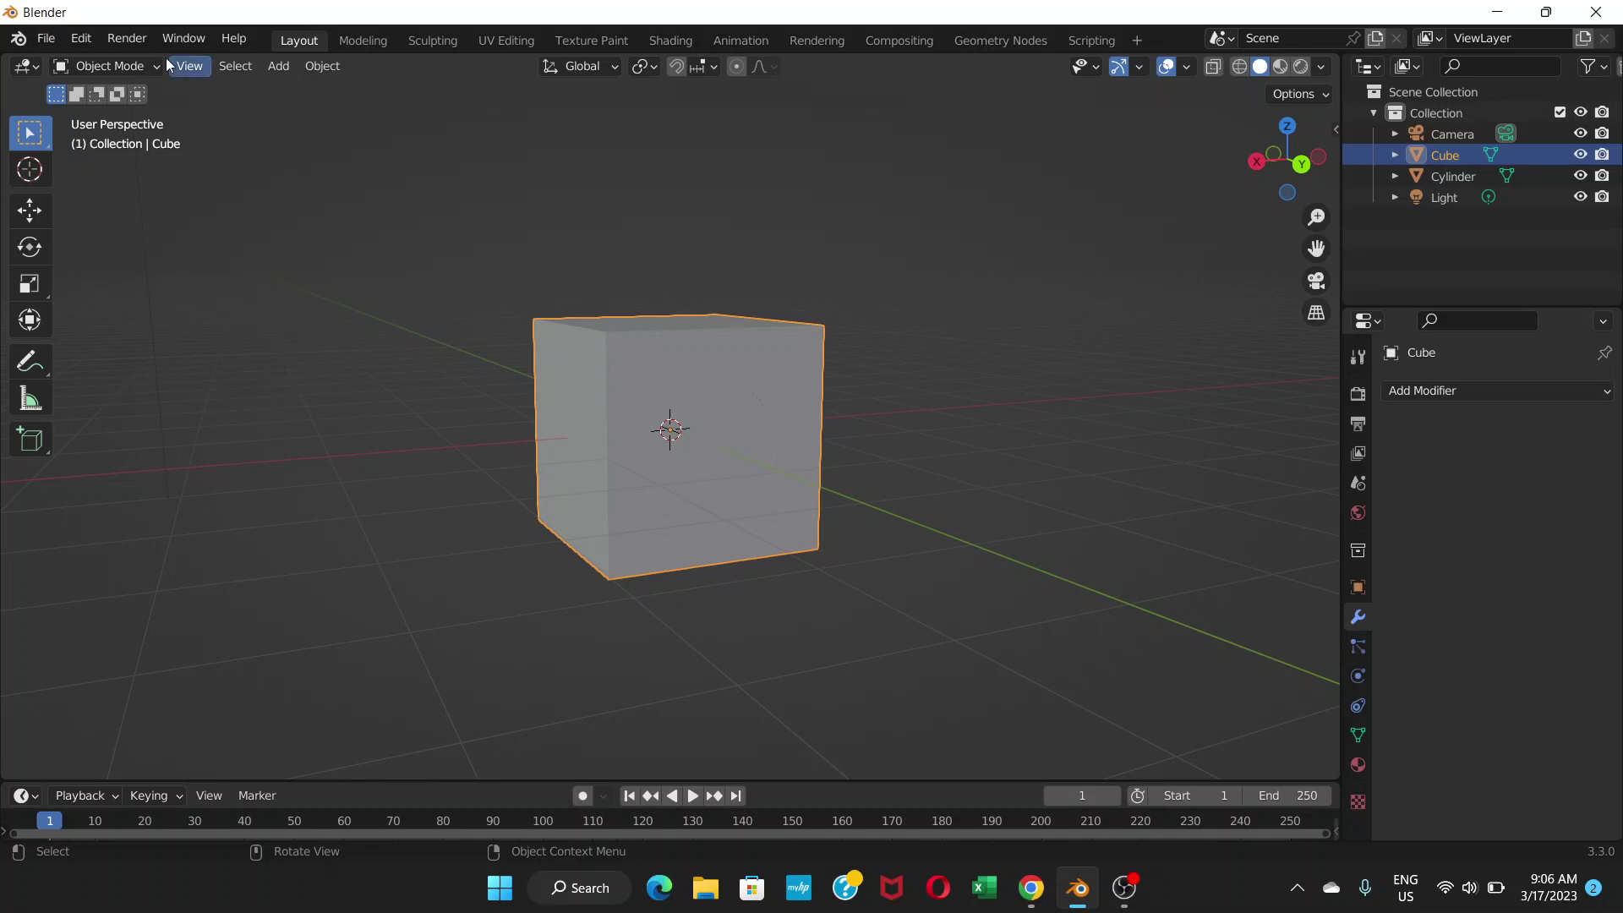
click(132, 72)
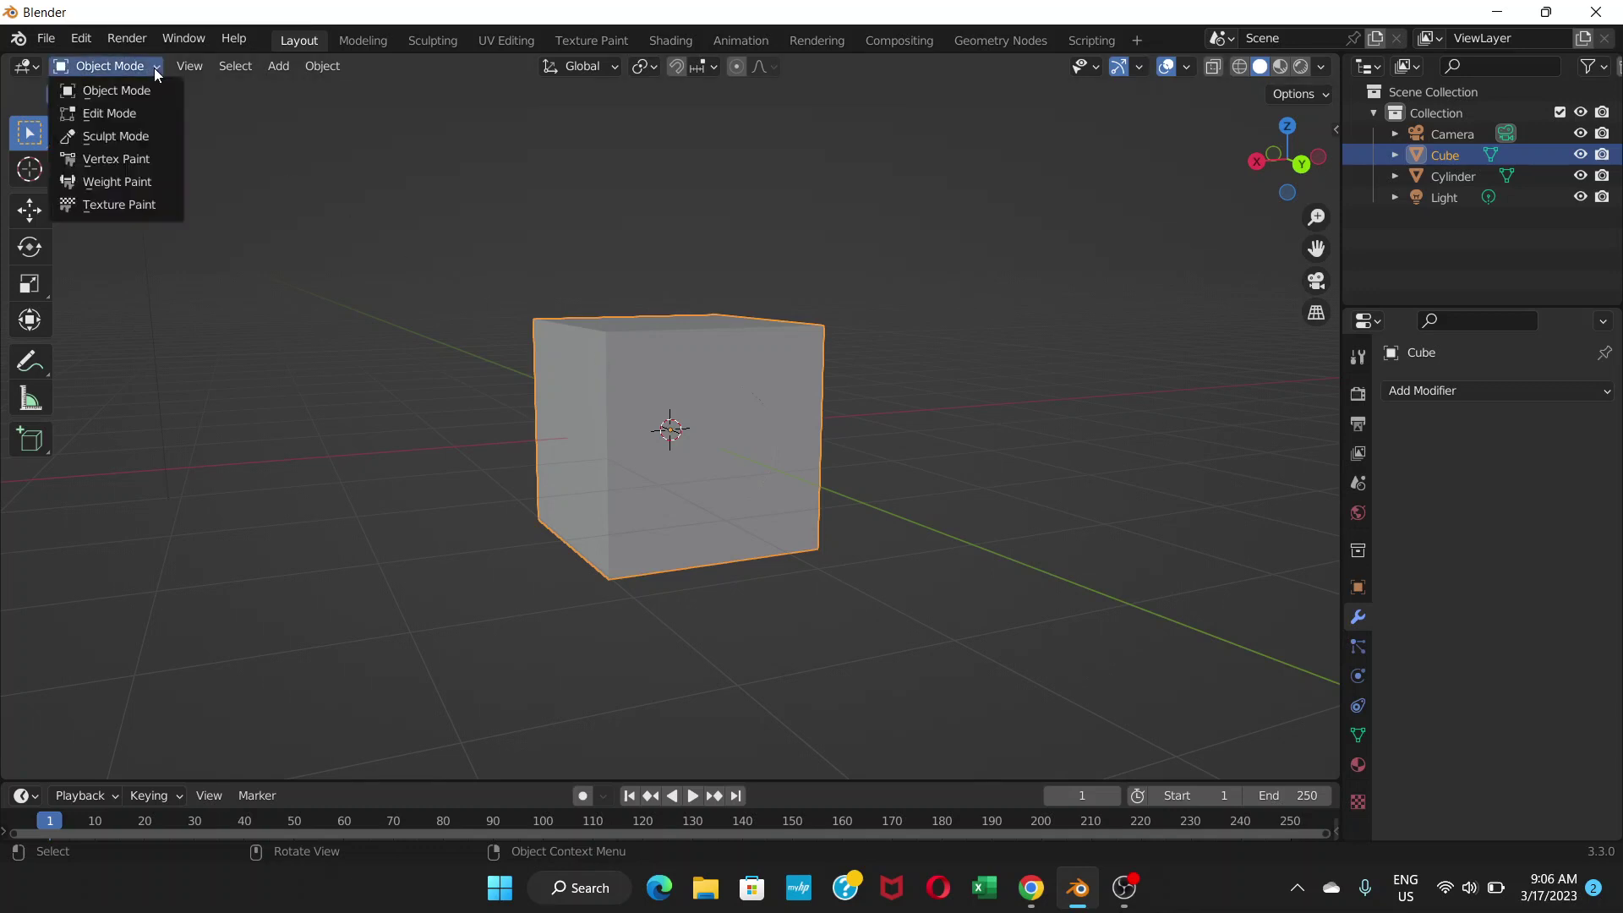
click(132, 114)
middle_drag(624, 370, 760, 372)
scroll(716, 378, up, 2)
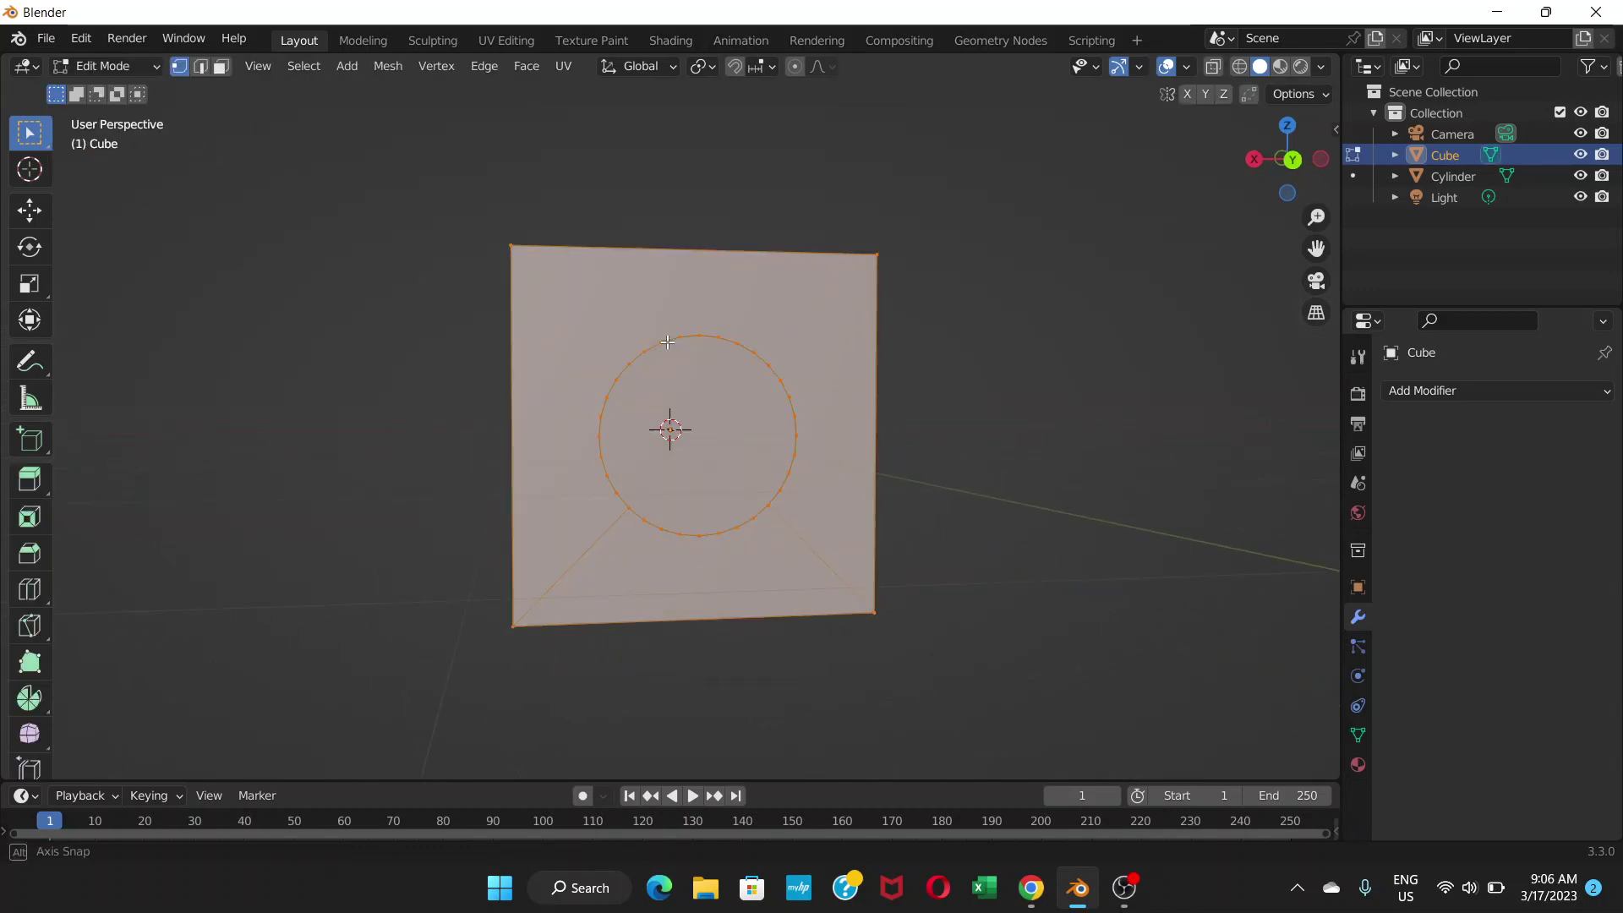
Using face selection, delete the circular face on the cube's side with the Faces option
click(893, 352)
middle_drag(892, 352, 776, 351)
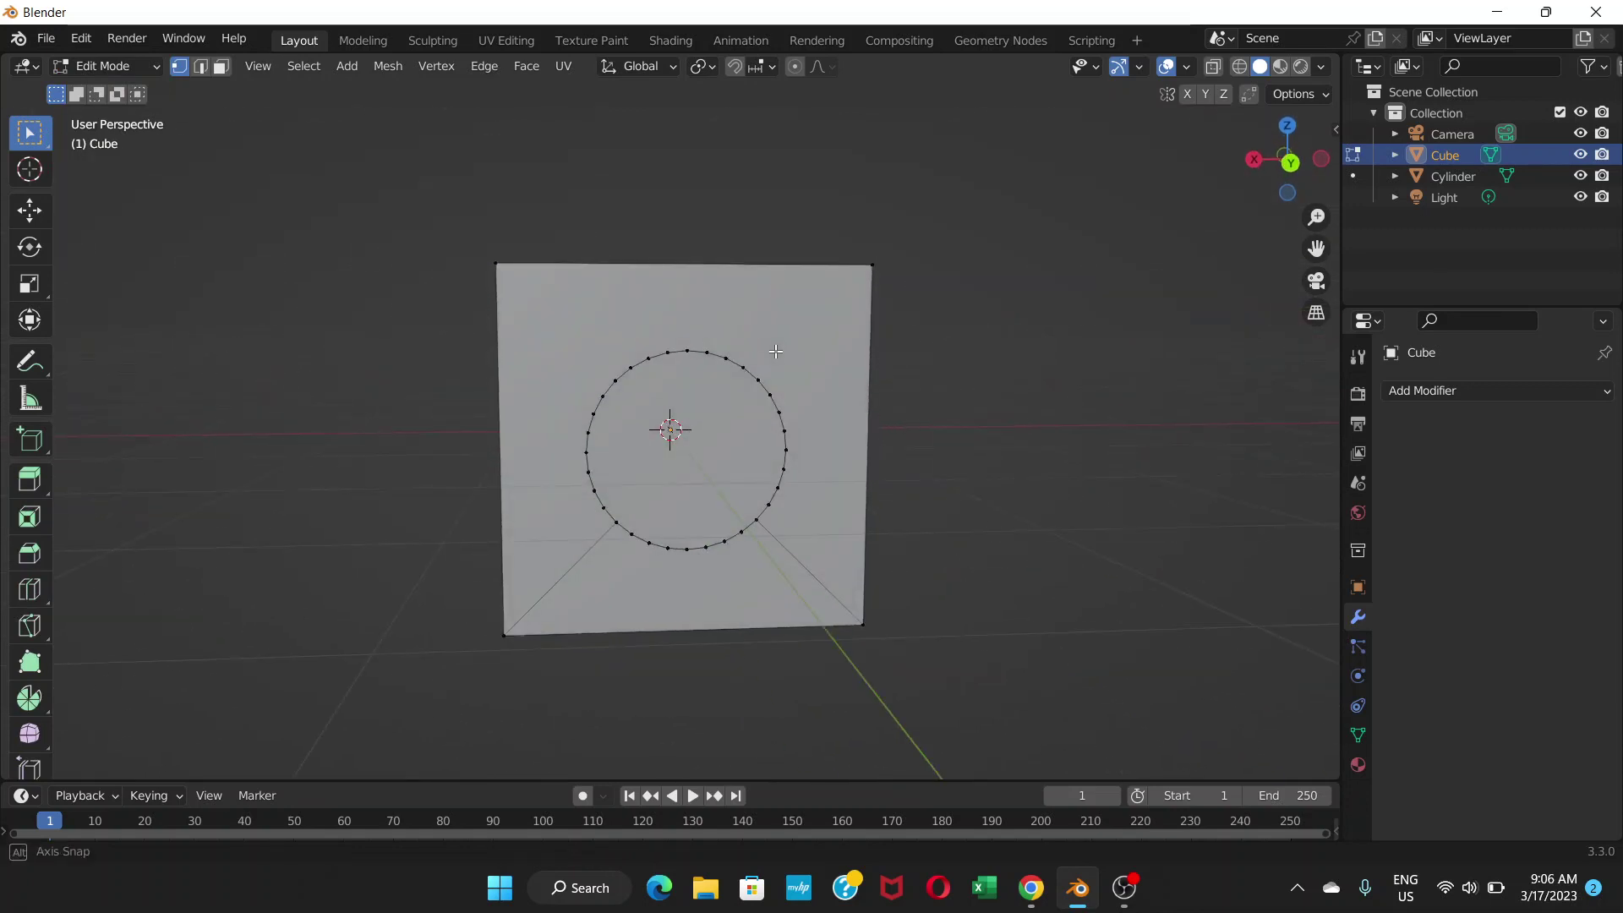
click(221, 68)
click(713, 417)
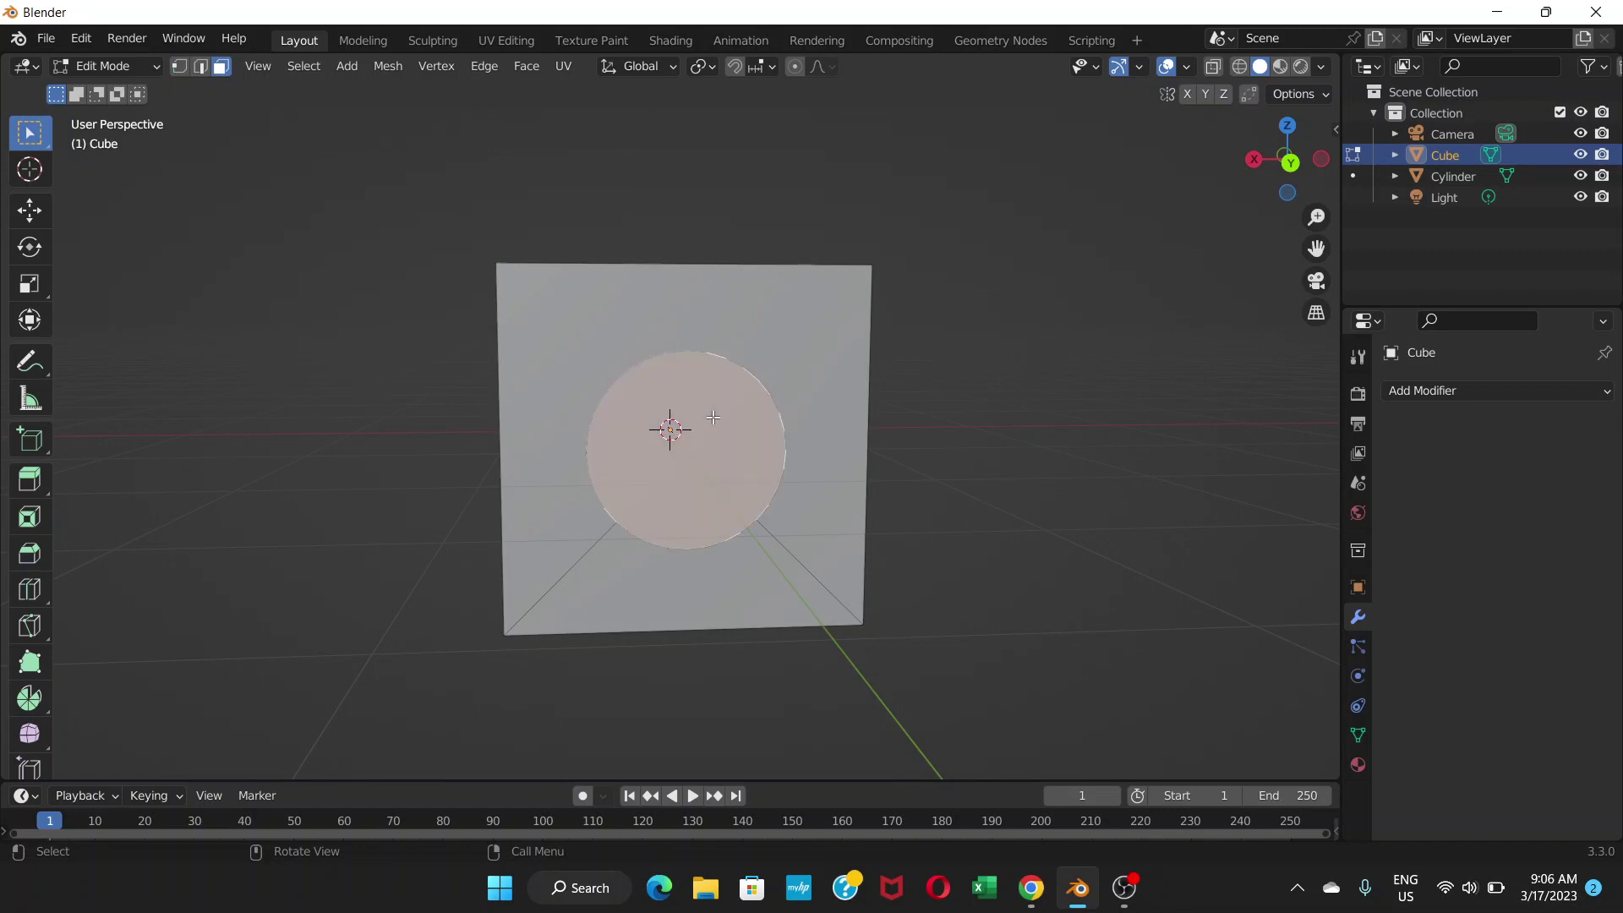
middle_drag(708, 410, 761, 408)
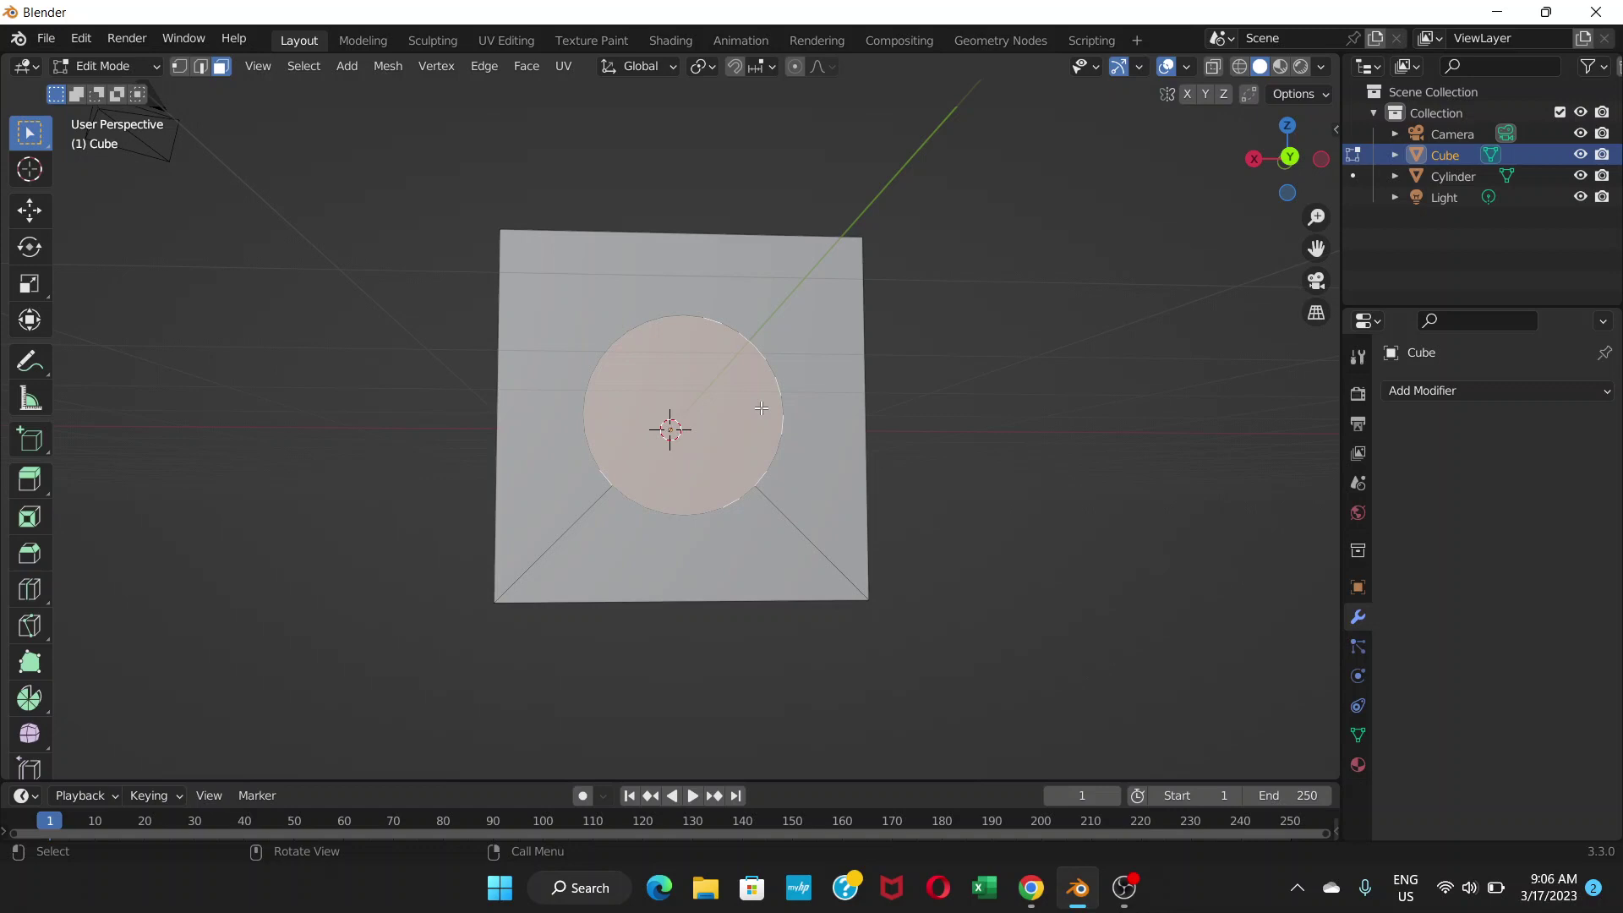
key(x)
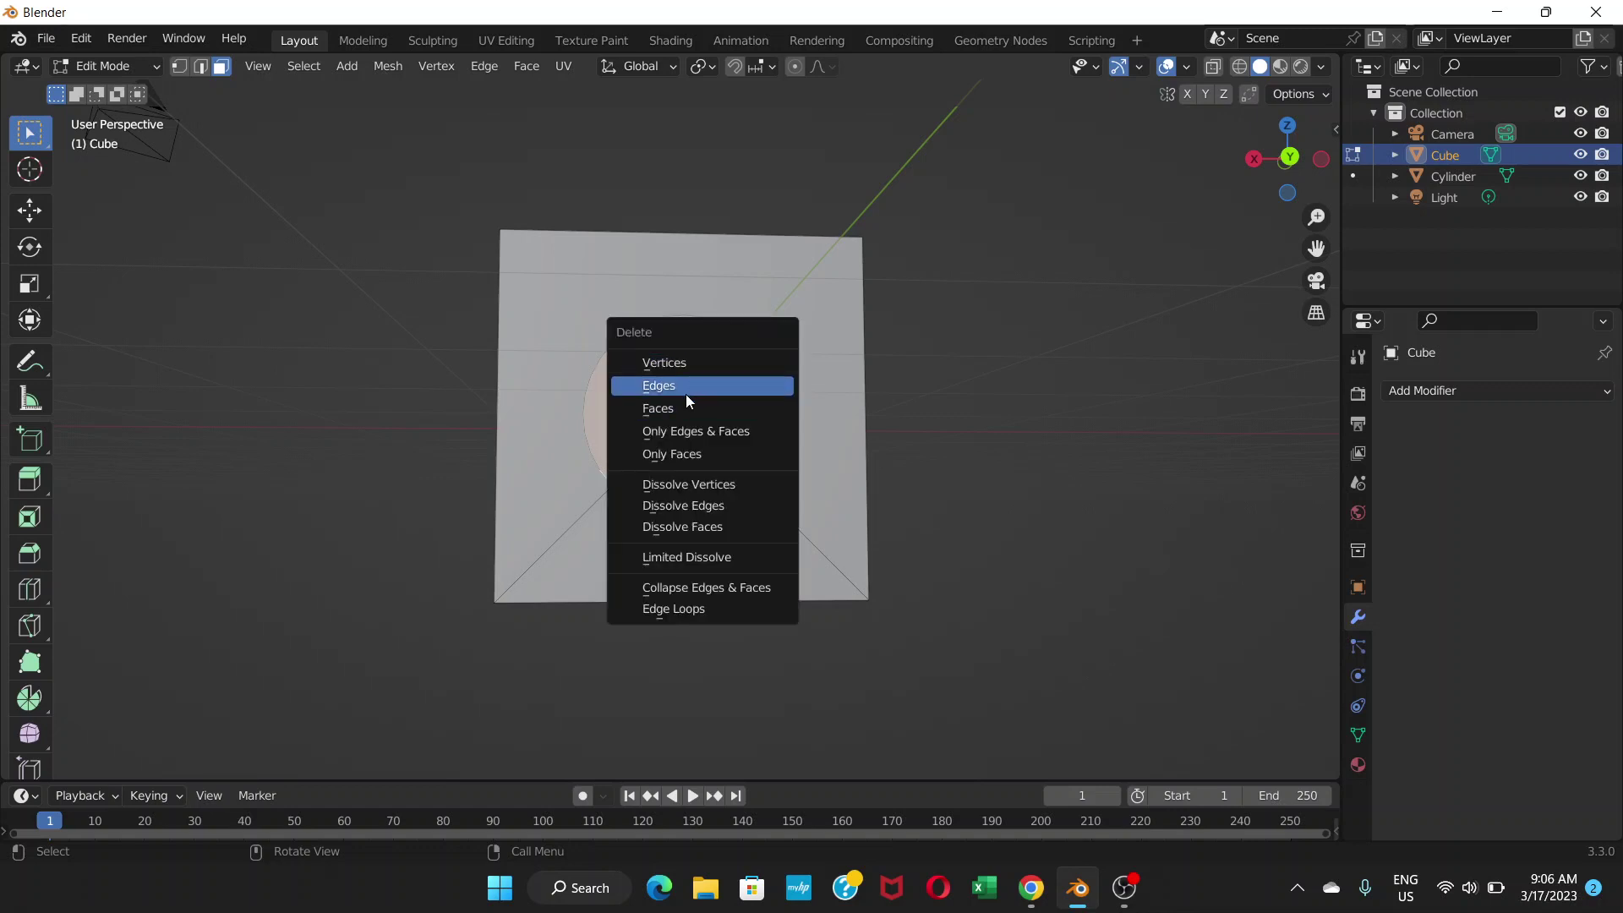
click(674, 413)
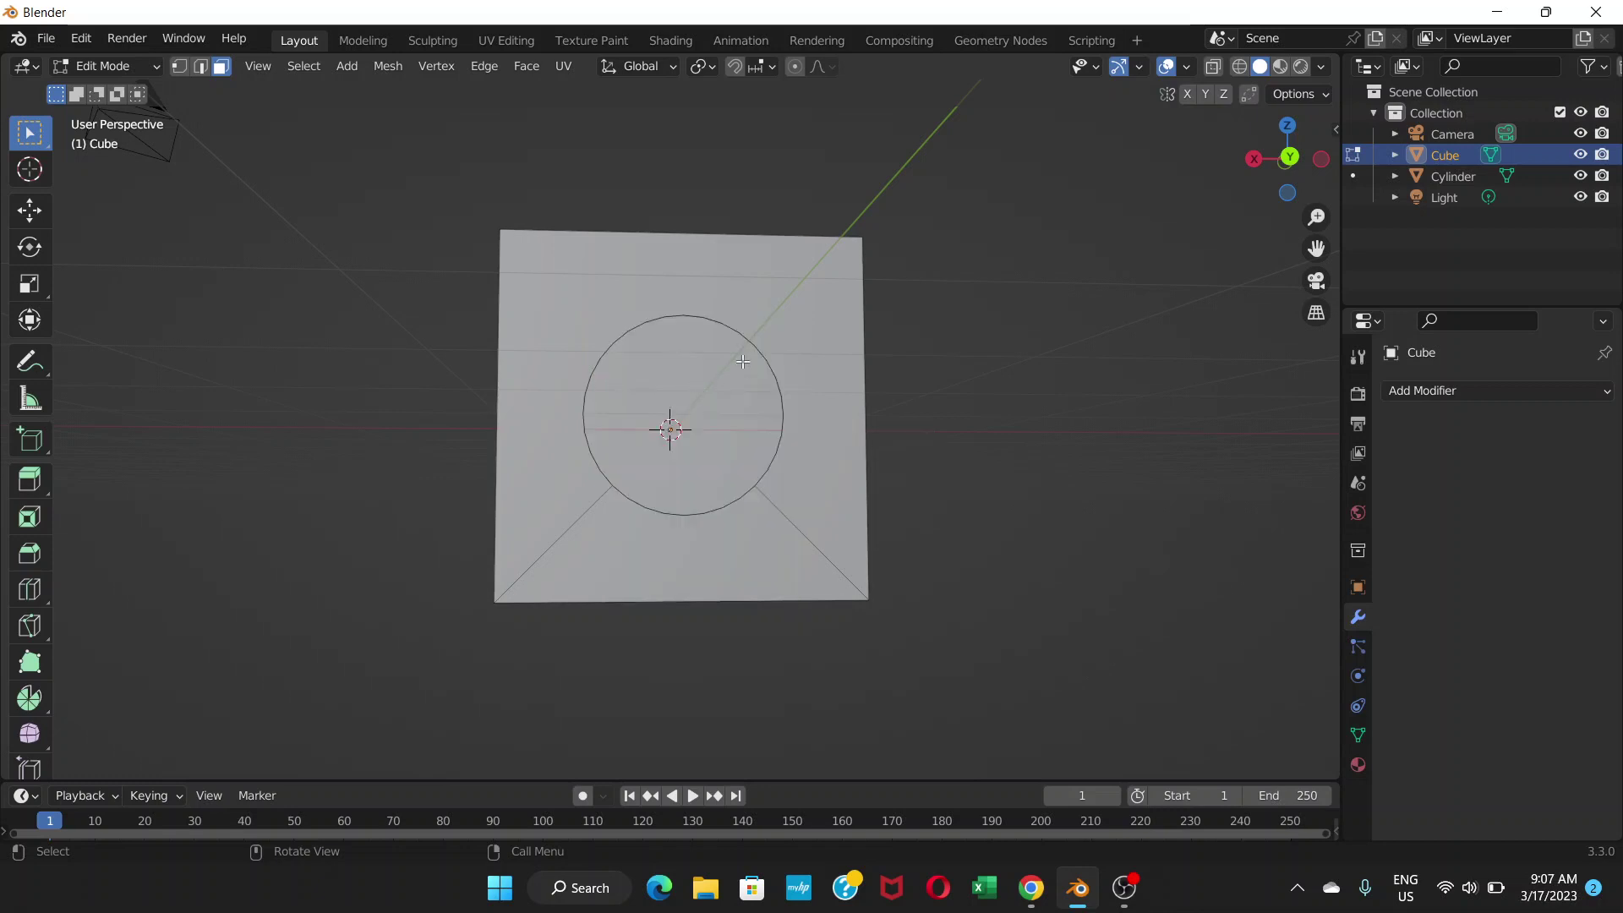
Examine the circular opening and the cube's interior from several angles
middle_drag(742, 361, 671, 241)
scroll(625, 361, up, 4)
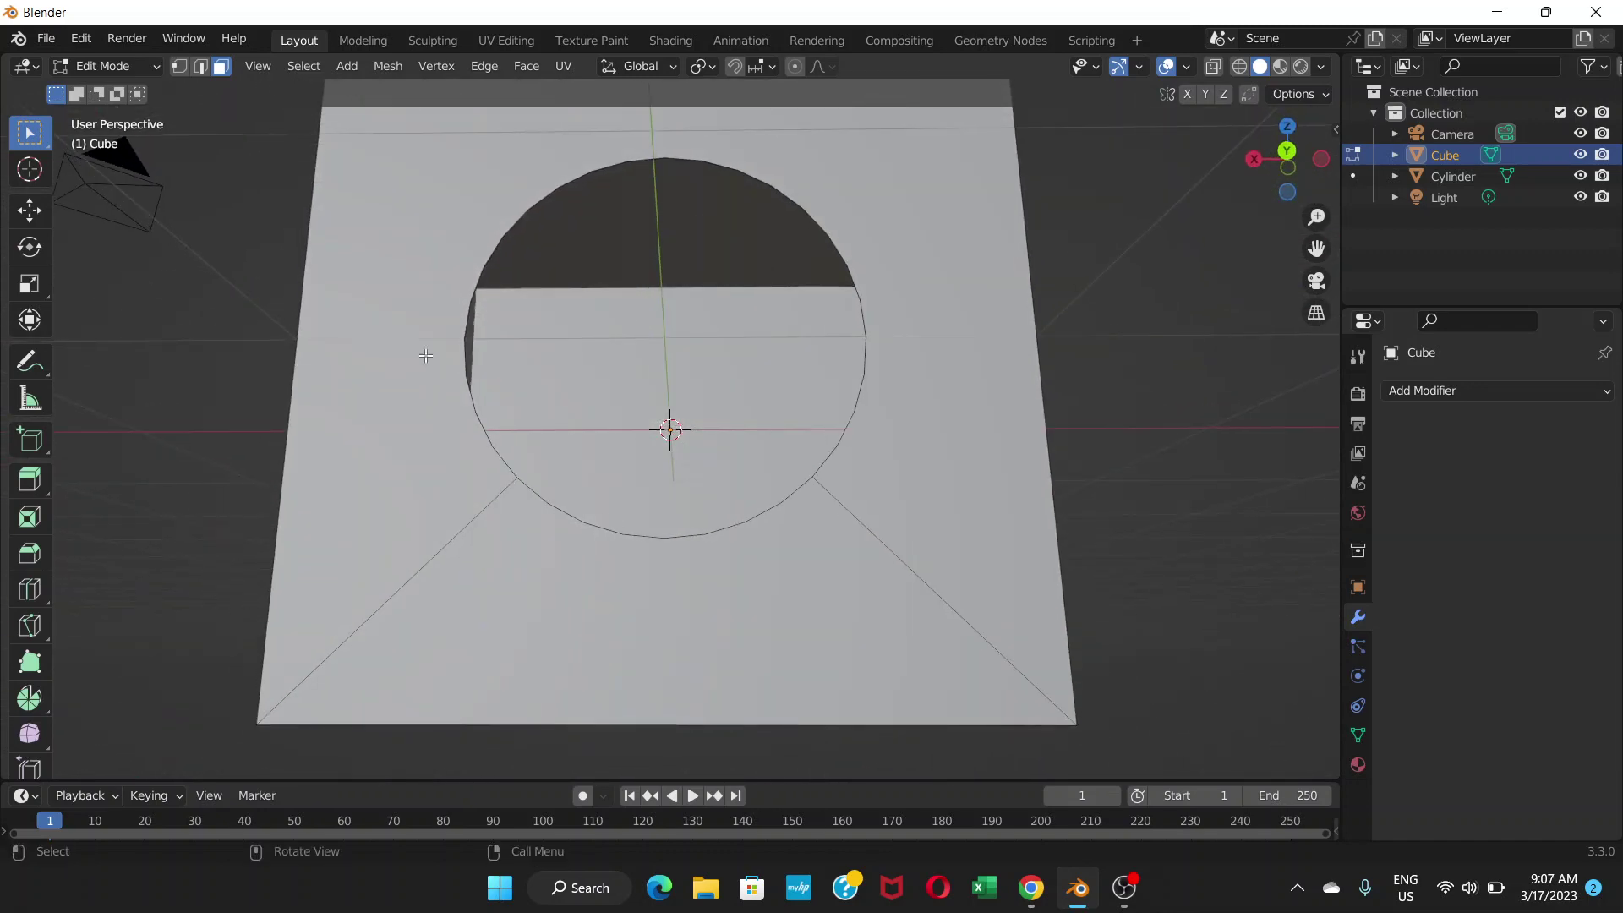
scroll(559, 311, down, 4)
middle_drag(560, 310, 573, 416)
middle_drag(637, 350, 776, 410)
middle_drag(719, 359, 729, 423)
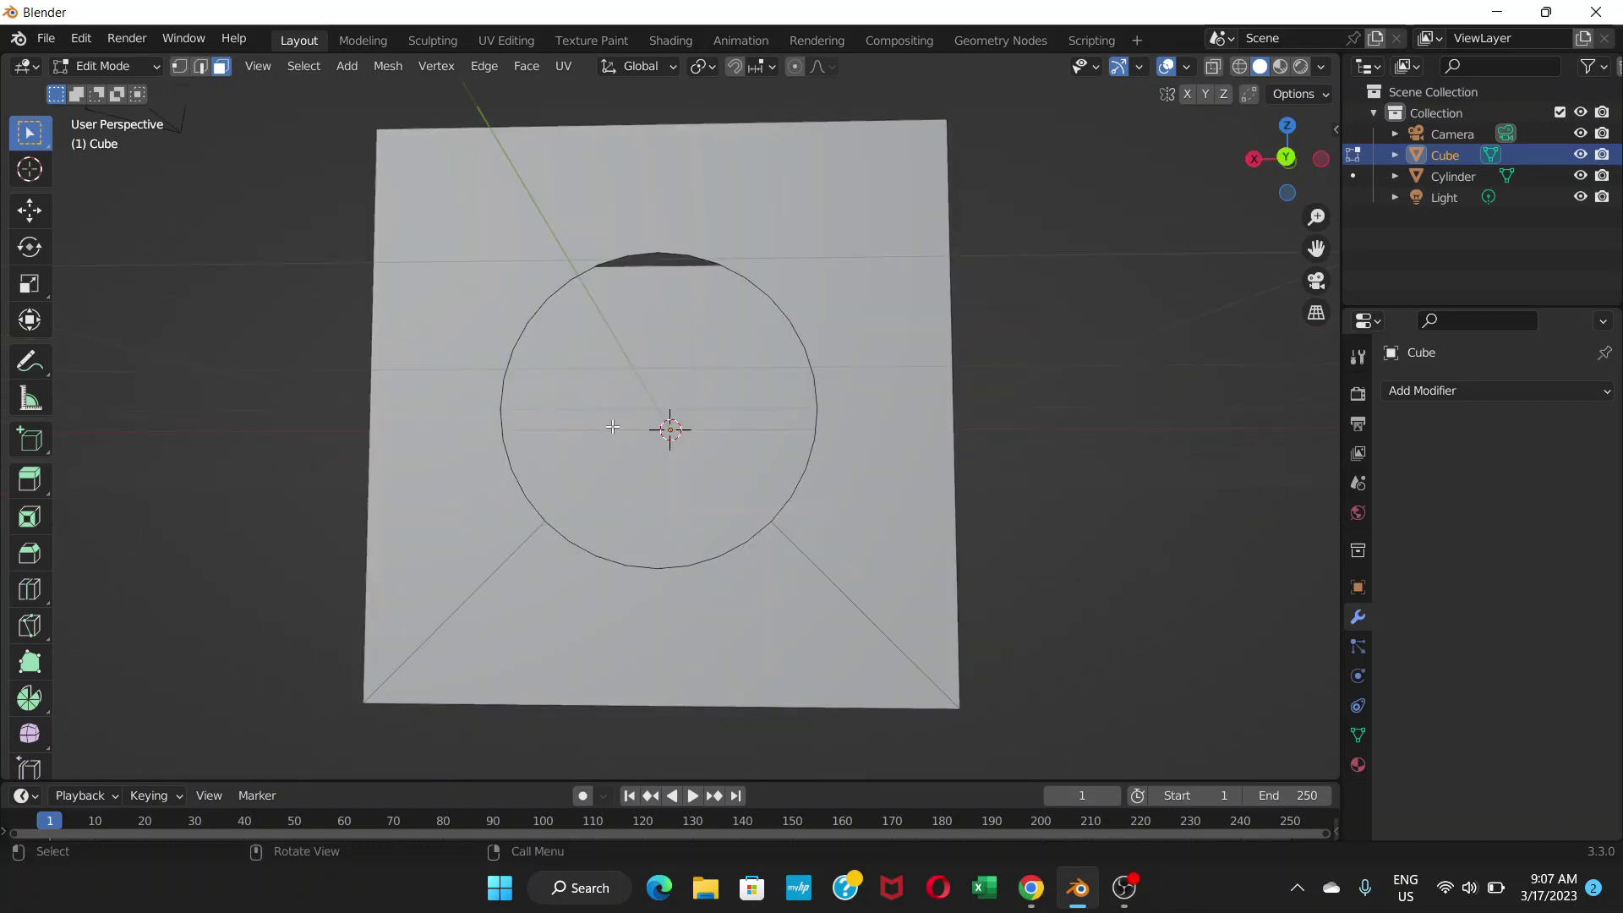
middle_drag(611, 355, 756, 362)
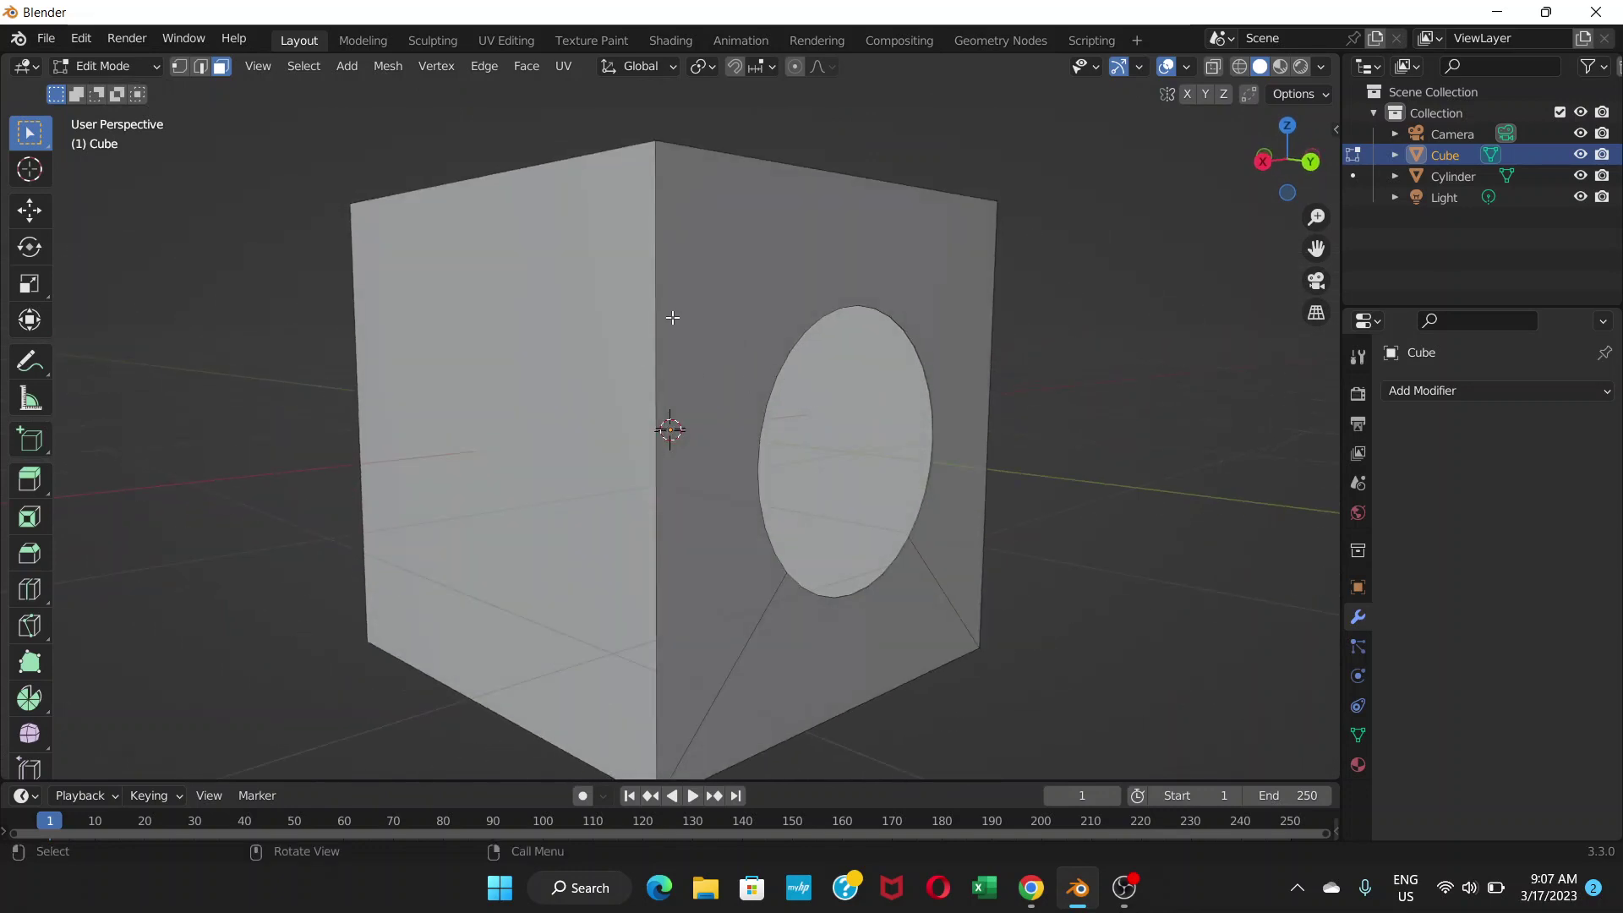
Return the cube from Edit Mode to Object Mode and bring its circular opening into view
click(155, 68)
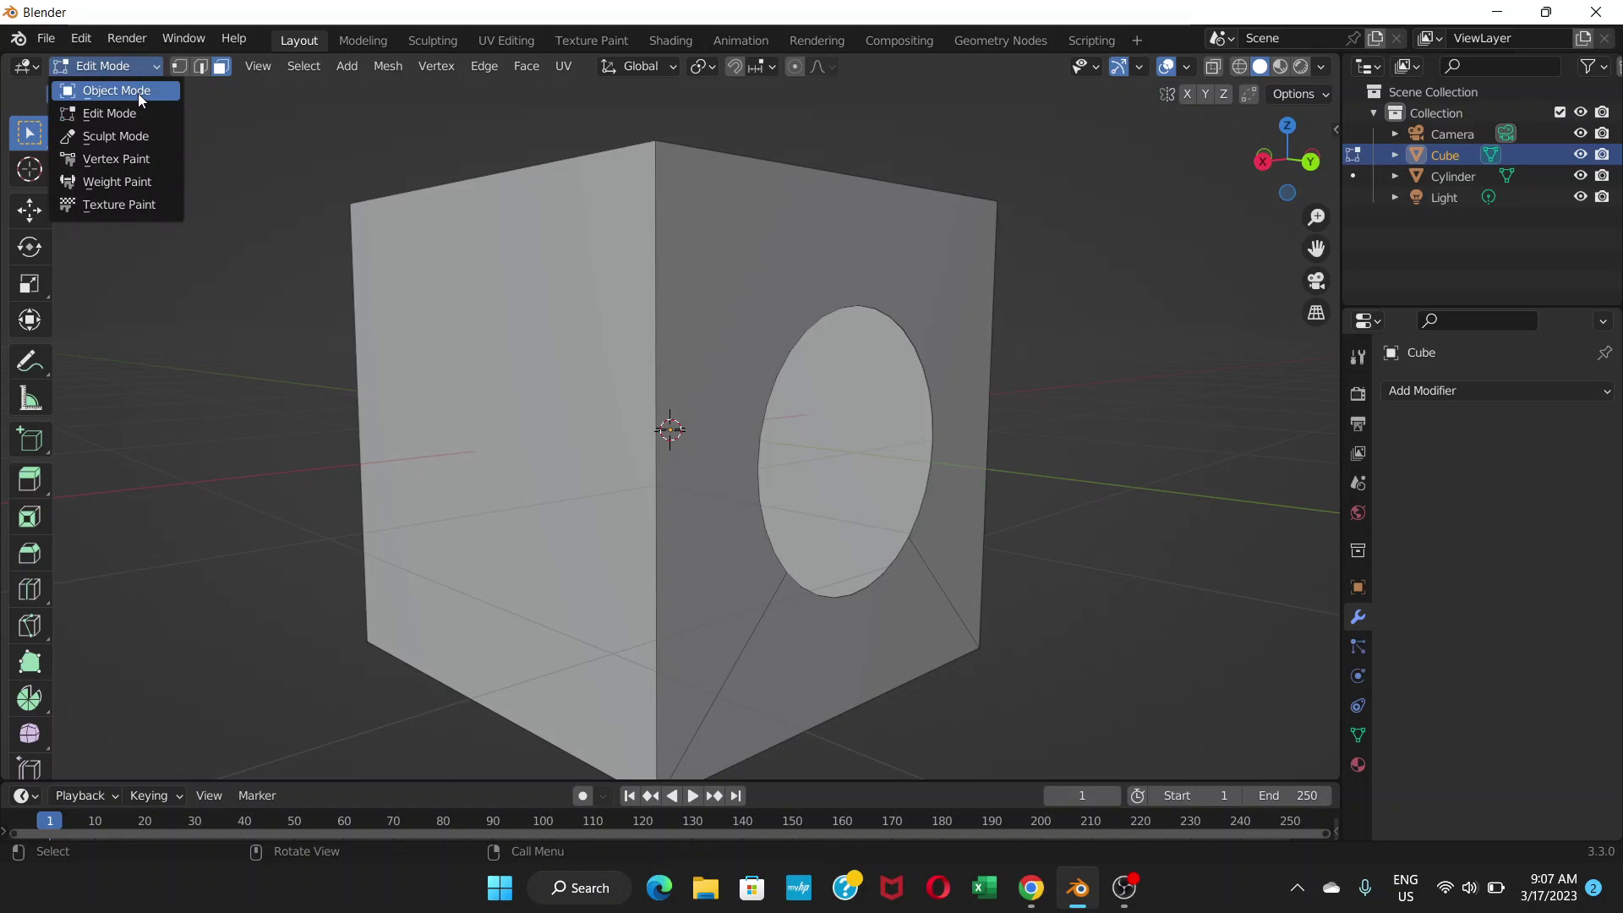
click(138, 93)
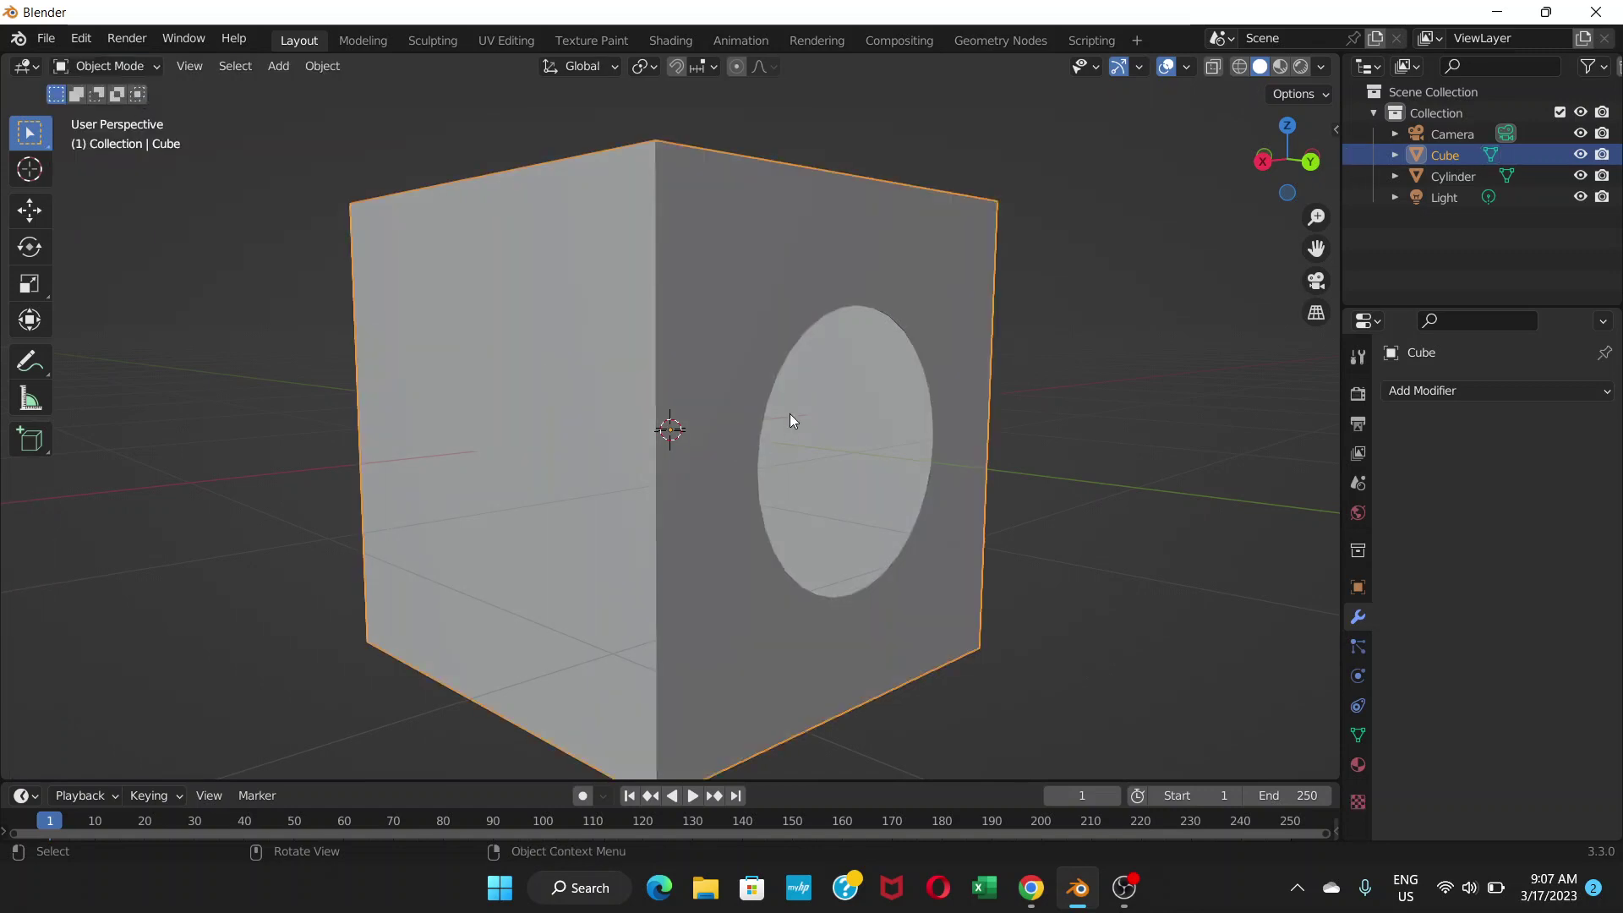
middle_drag(789, 413, 826, 344)
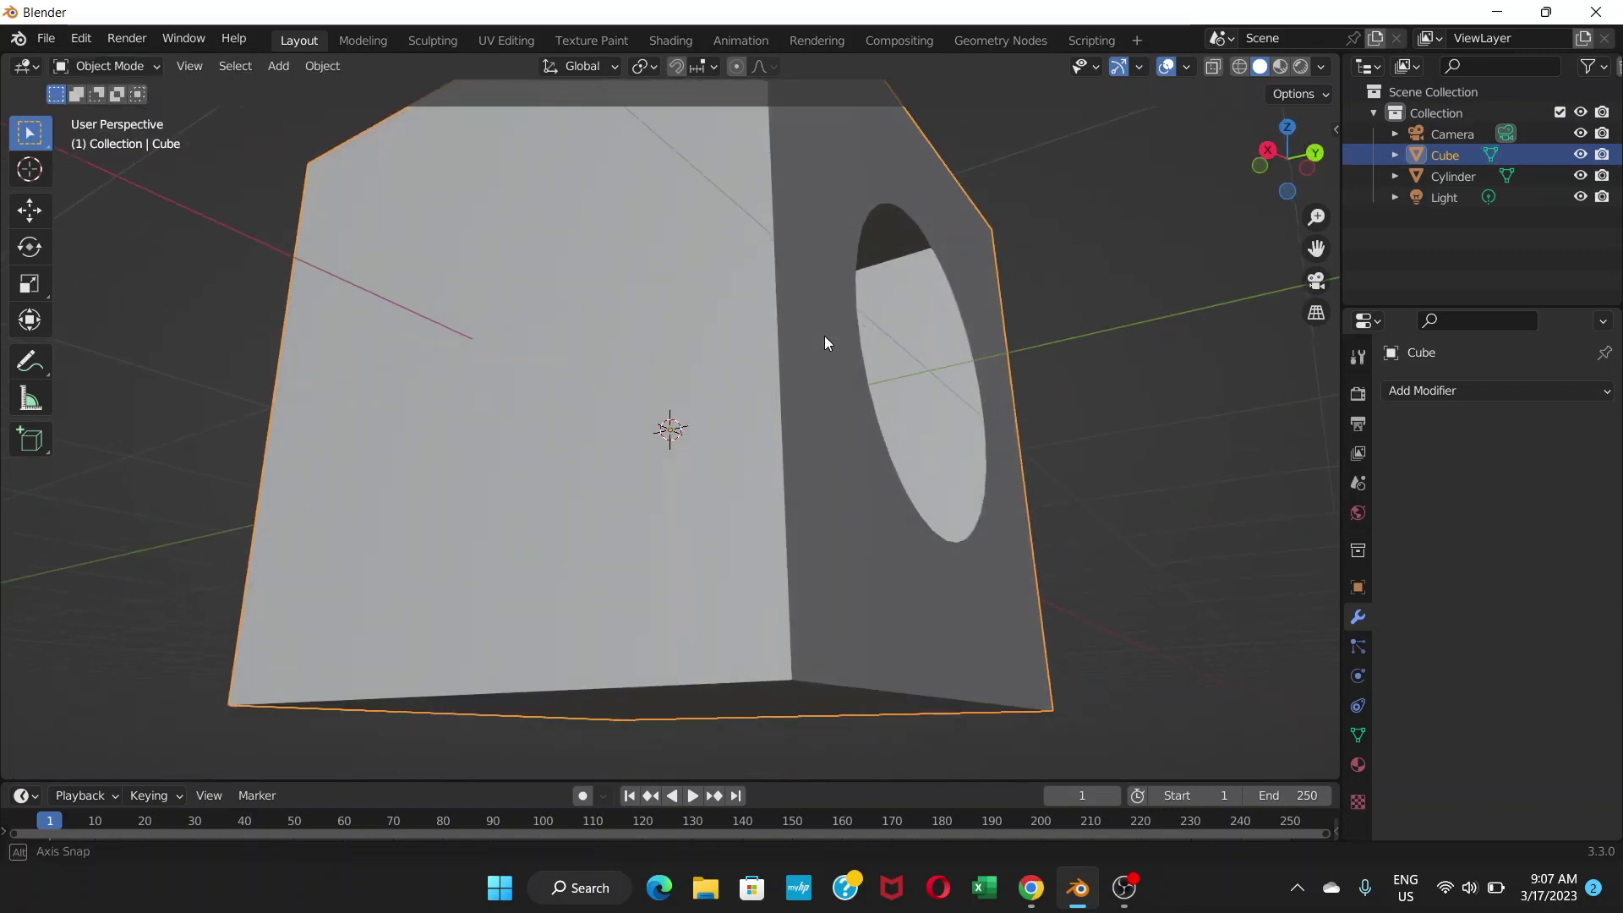
Examine the circular opening and the cube's interior from several angles with X-ray display on, and restore the opaque display
click(1213, 67)
middle_drag(864, 374, 759, 450)
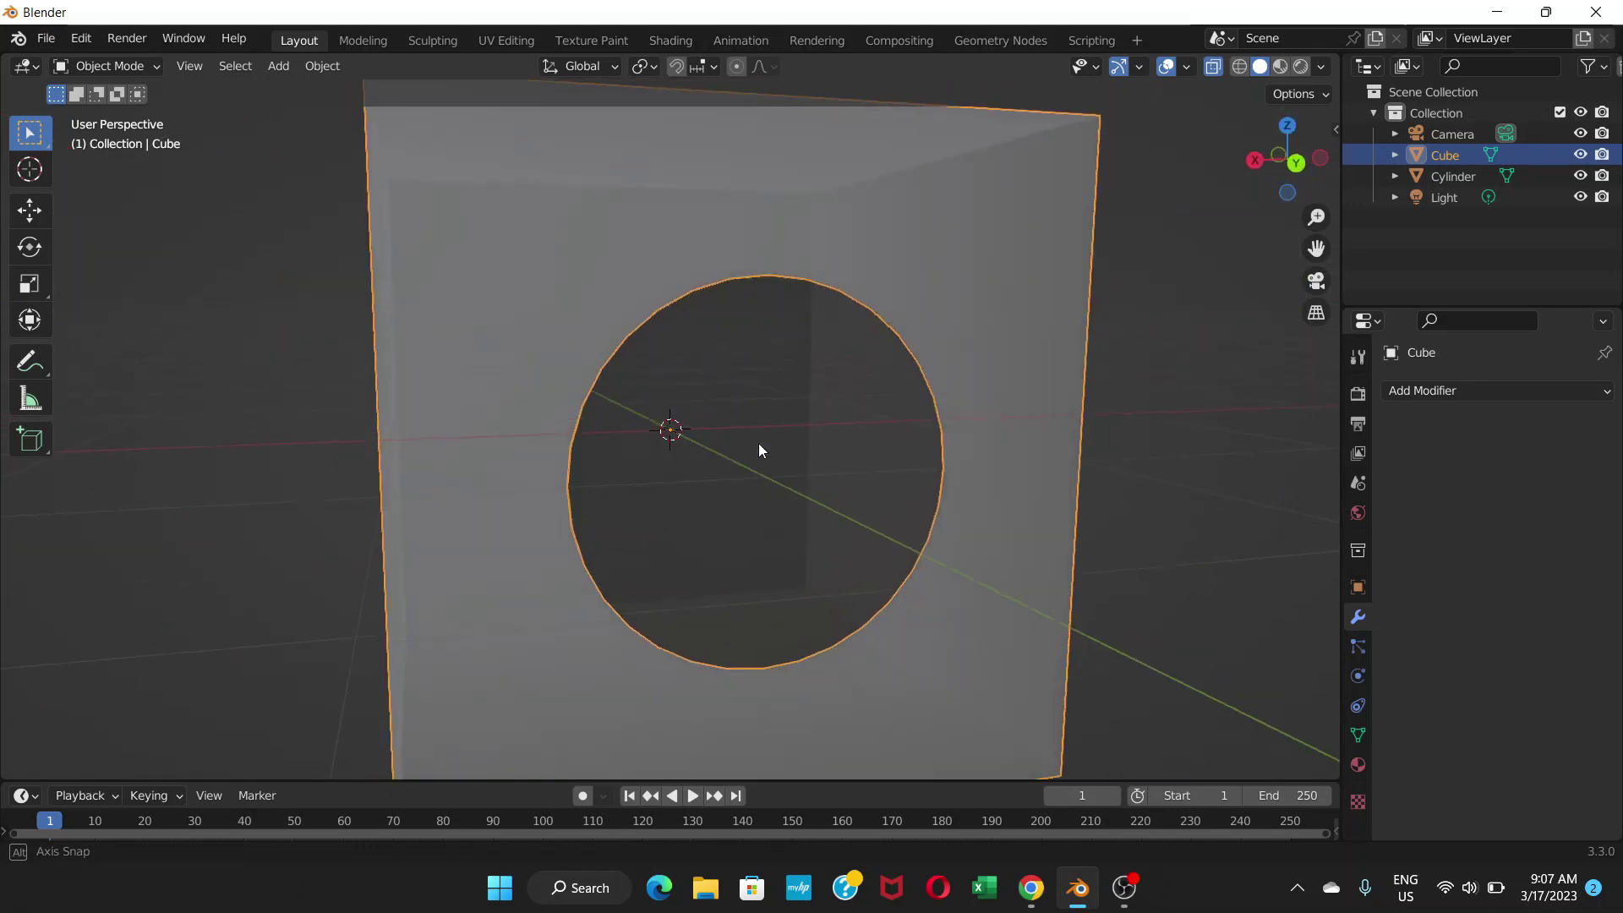
scroll(774, 431, up, 5)
scroll(773, 431, down, 4)
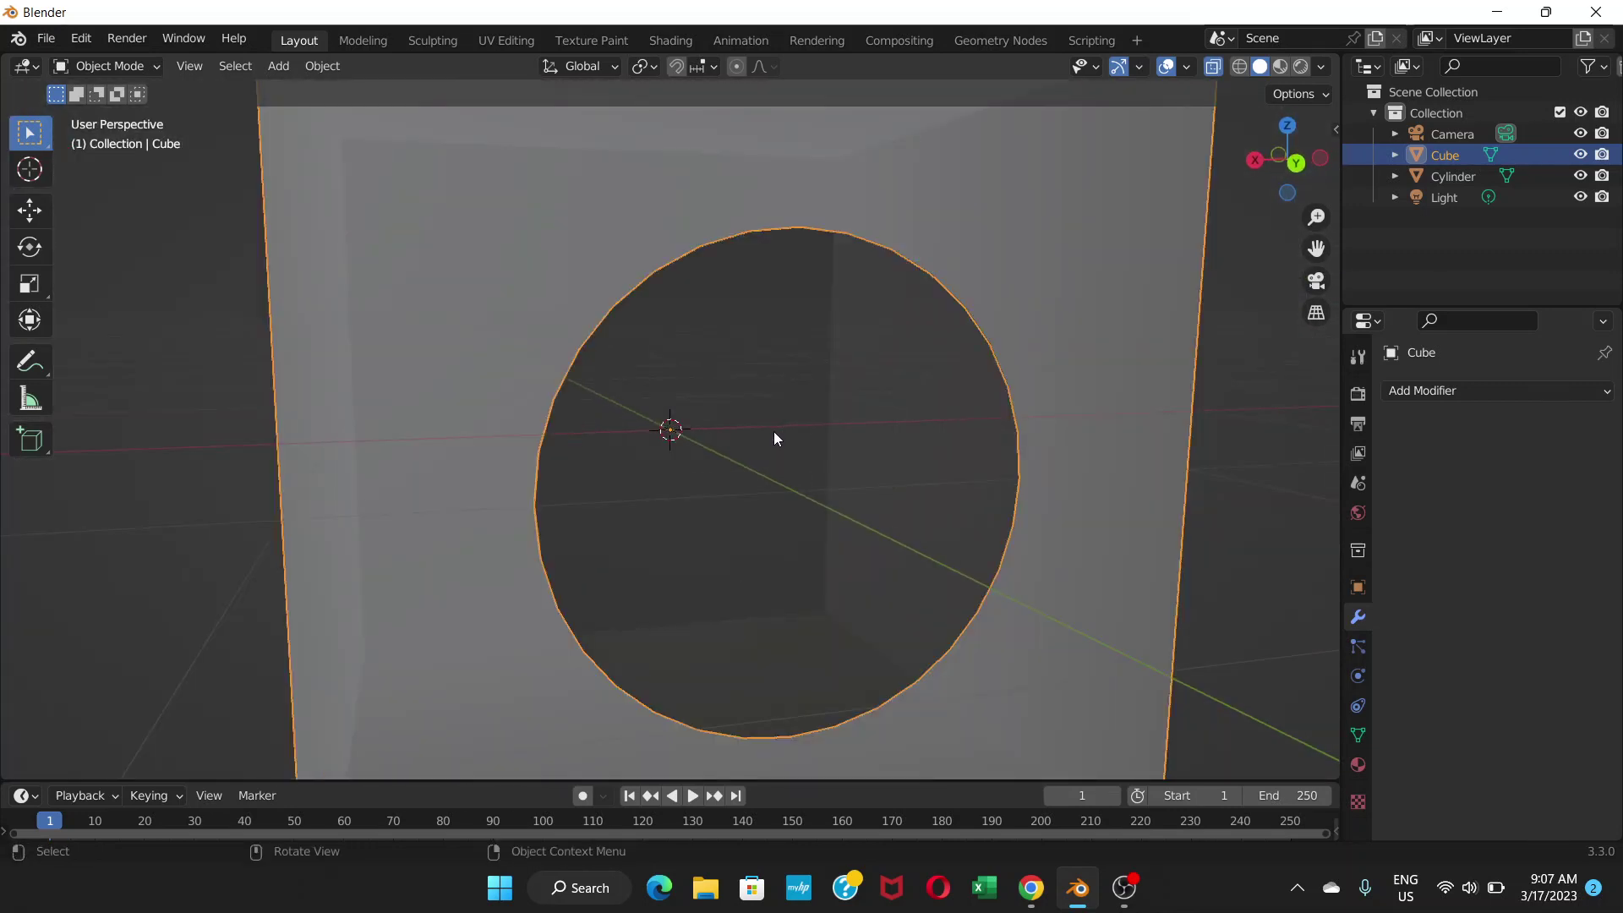
middle_drag(822, 333, 822, 511)
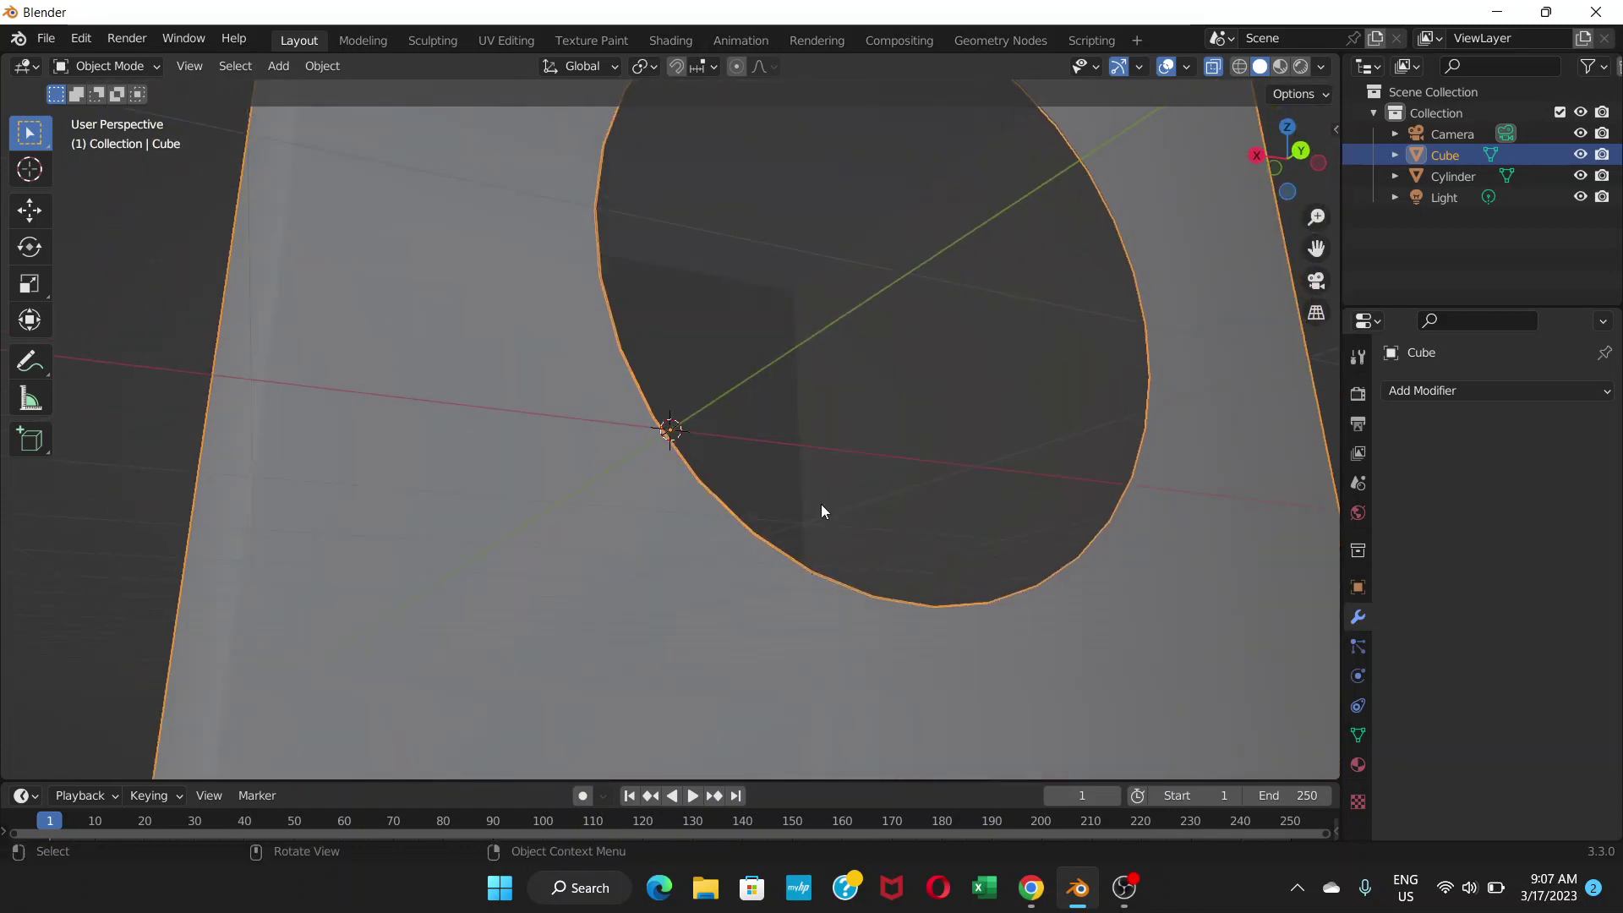
scroll(822, 511, up, 3)
scroll(805, 555, down, 3)
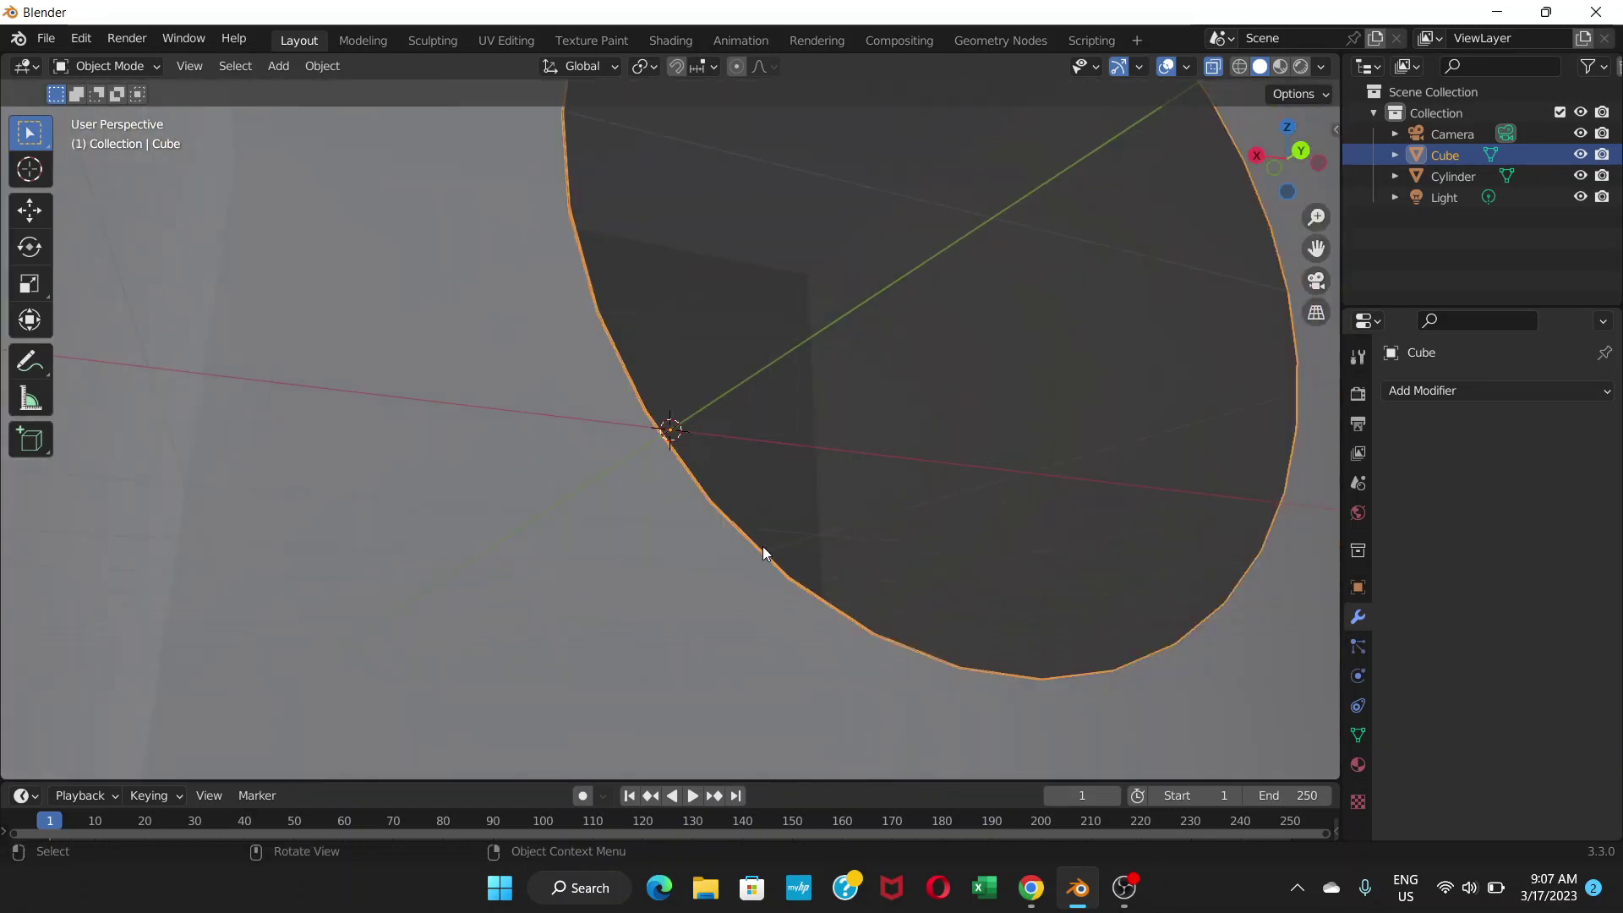
scroll(711, 521, down, 6)
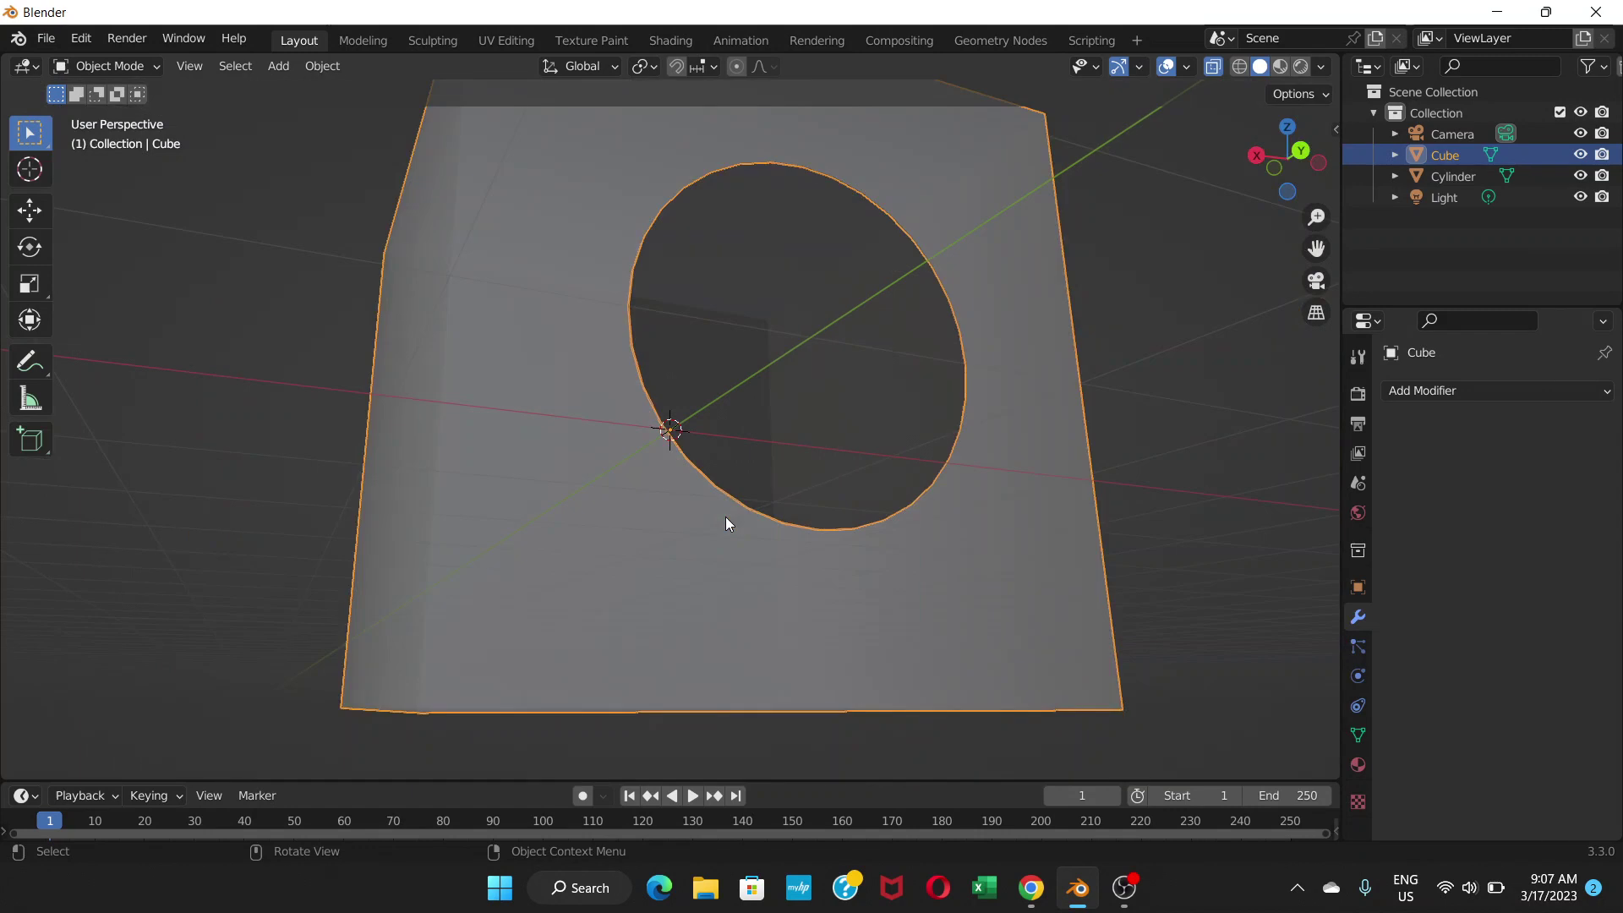
middle_drag(725, 515, 1155, 212)
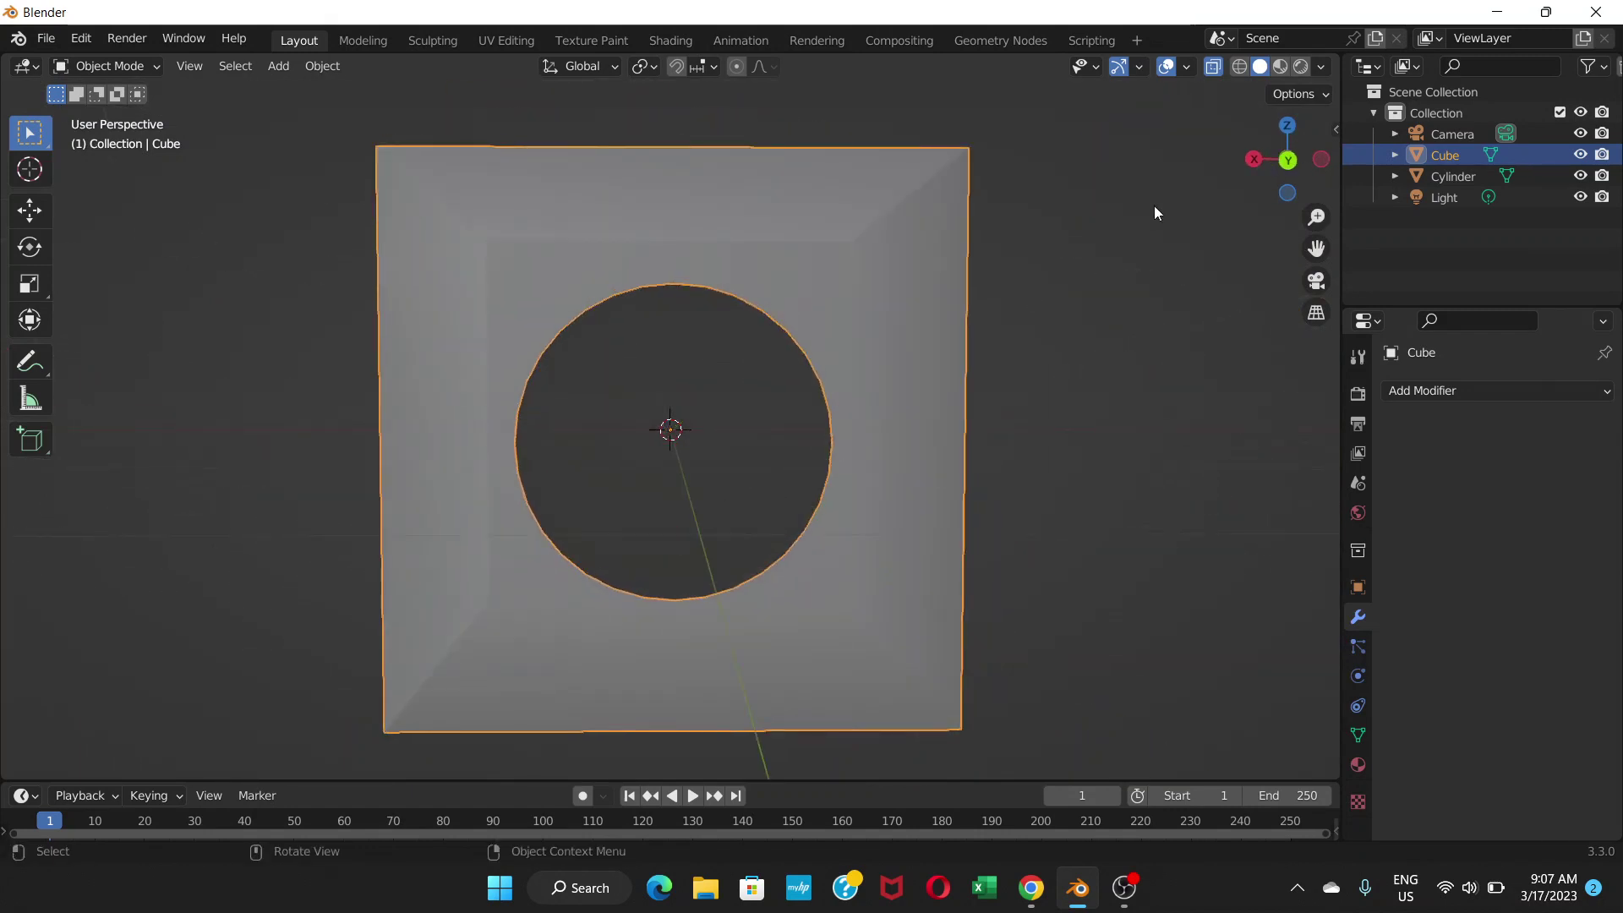
click(1214, 67)
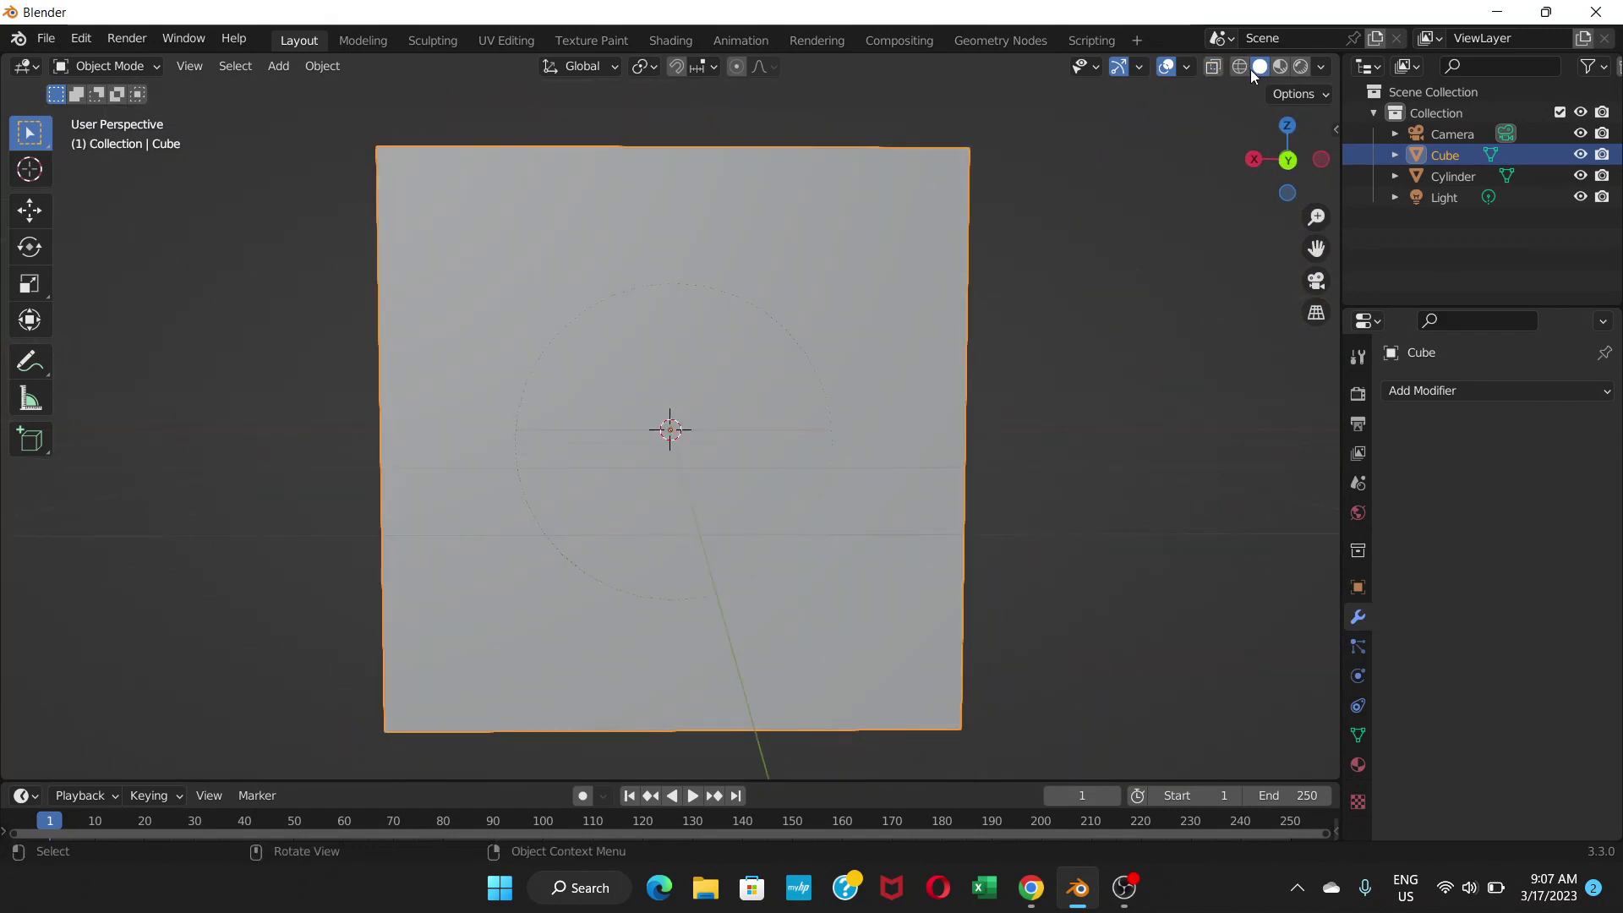
Look through the modifiers available for the cube without adding one, and deselect the cube
middle_drag(898, 326, 804, 398)
scroll(800, 391, down, 4)
scroll(805, 395, up, 2)
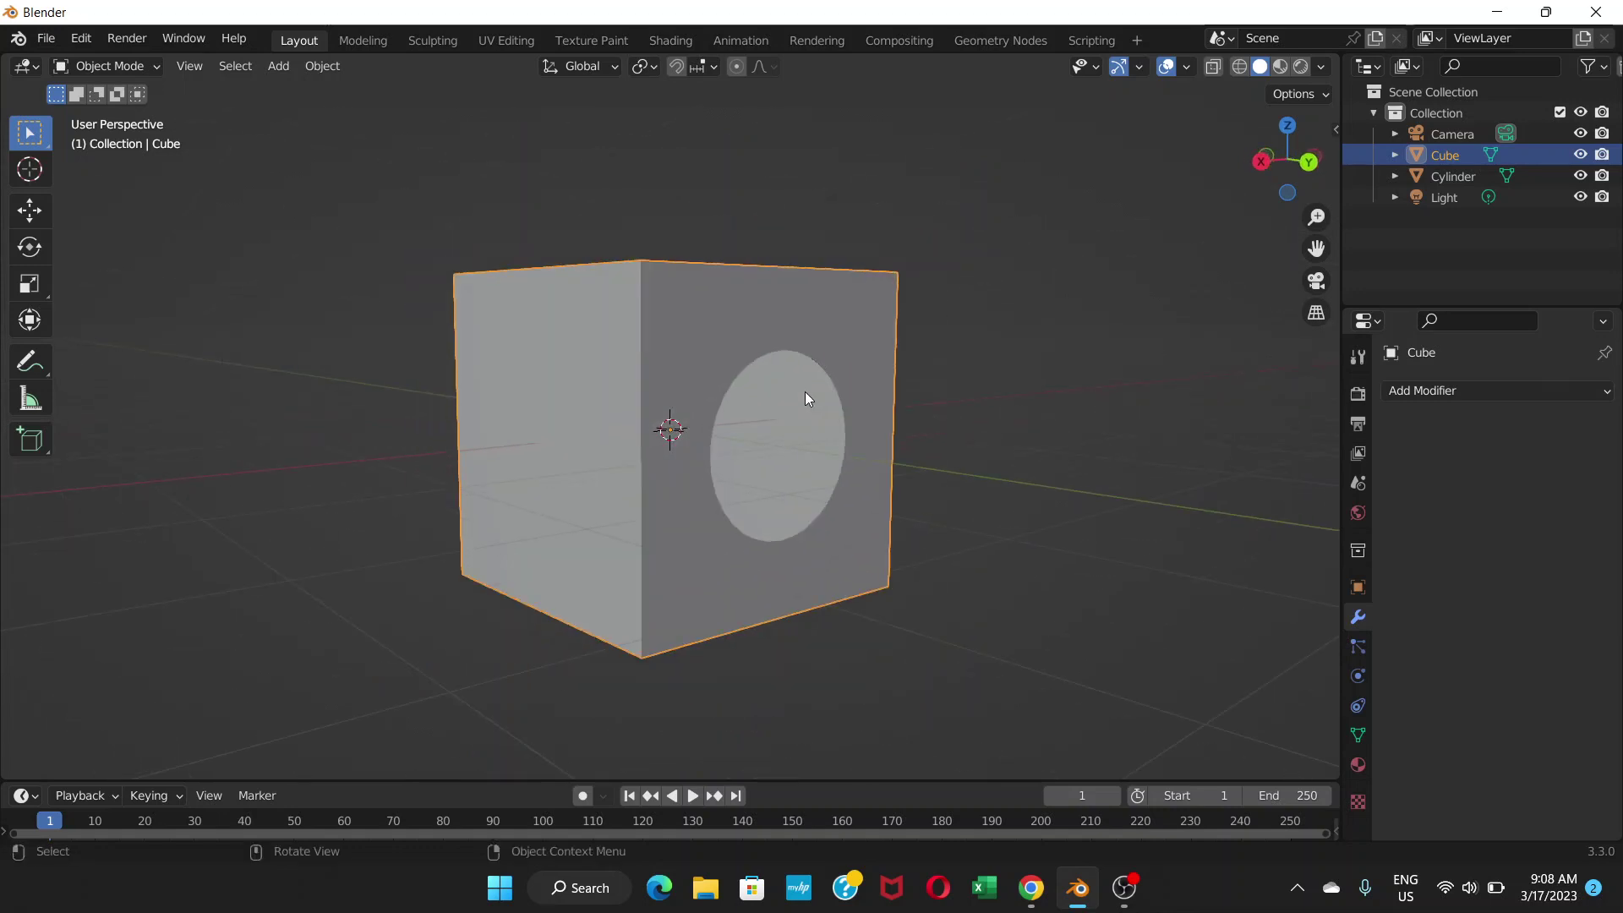
click(1506, 394)
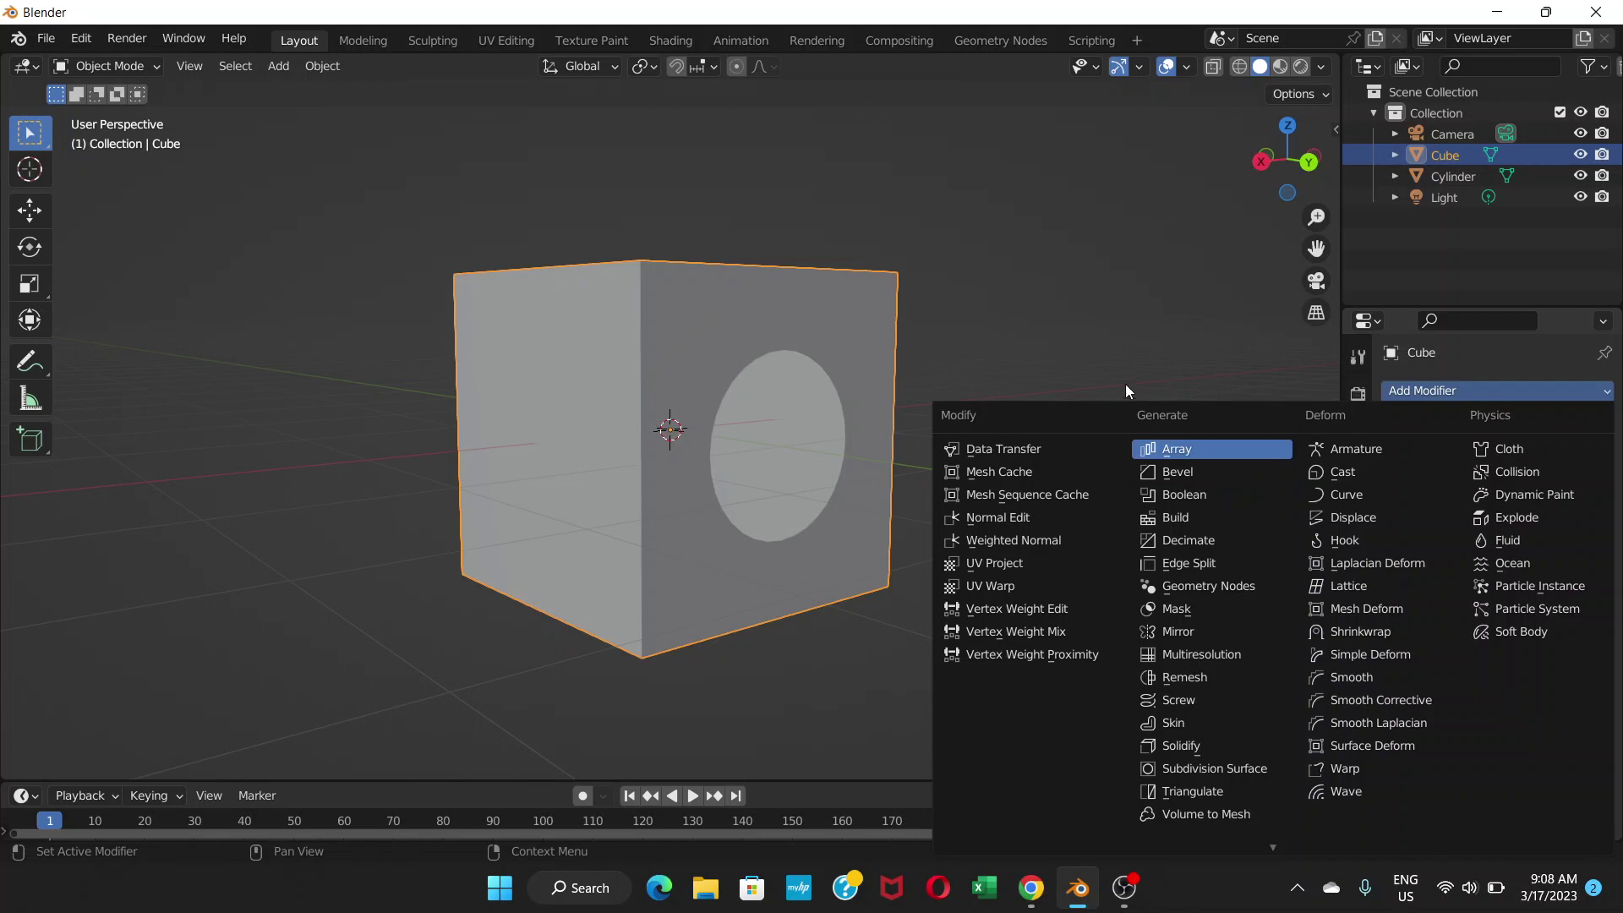
click(917, 373)
middle_drag(779, 414, 671, 414)
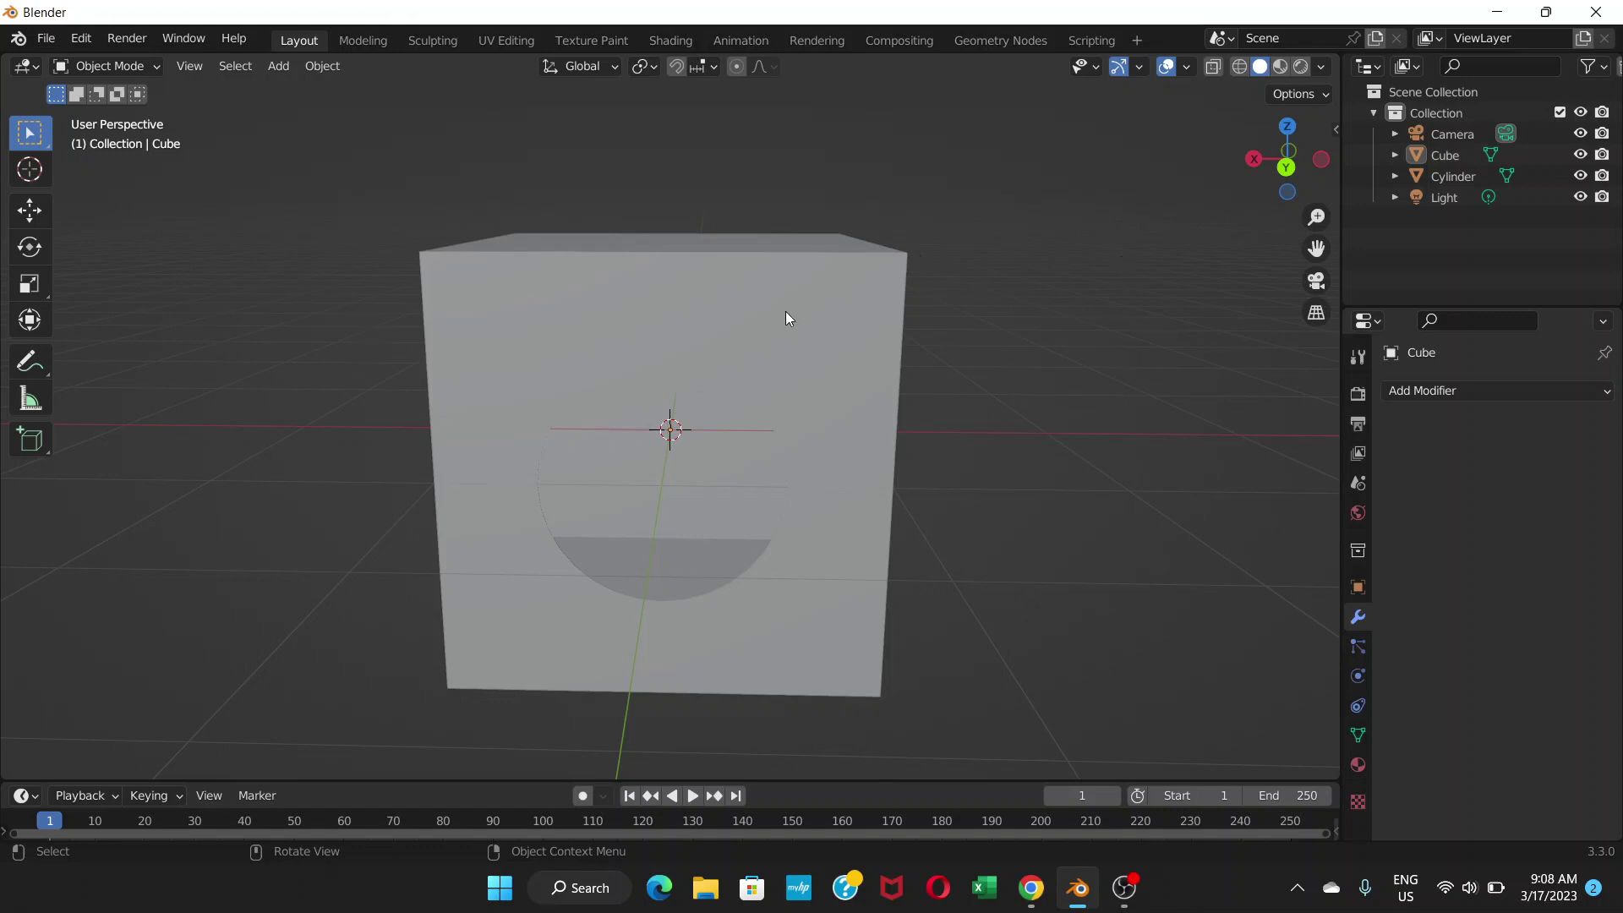
scroll(685, 351, down, 5)
middle_drag(699, 434, 707, 399)
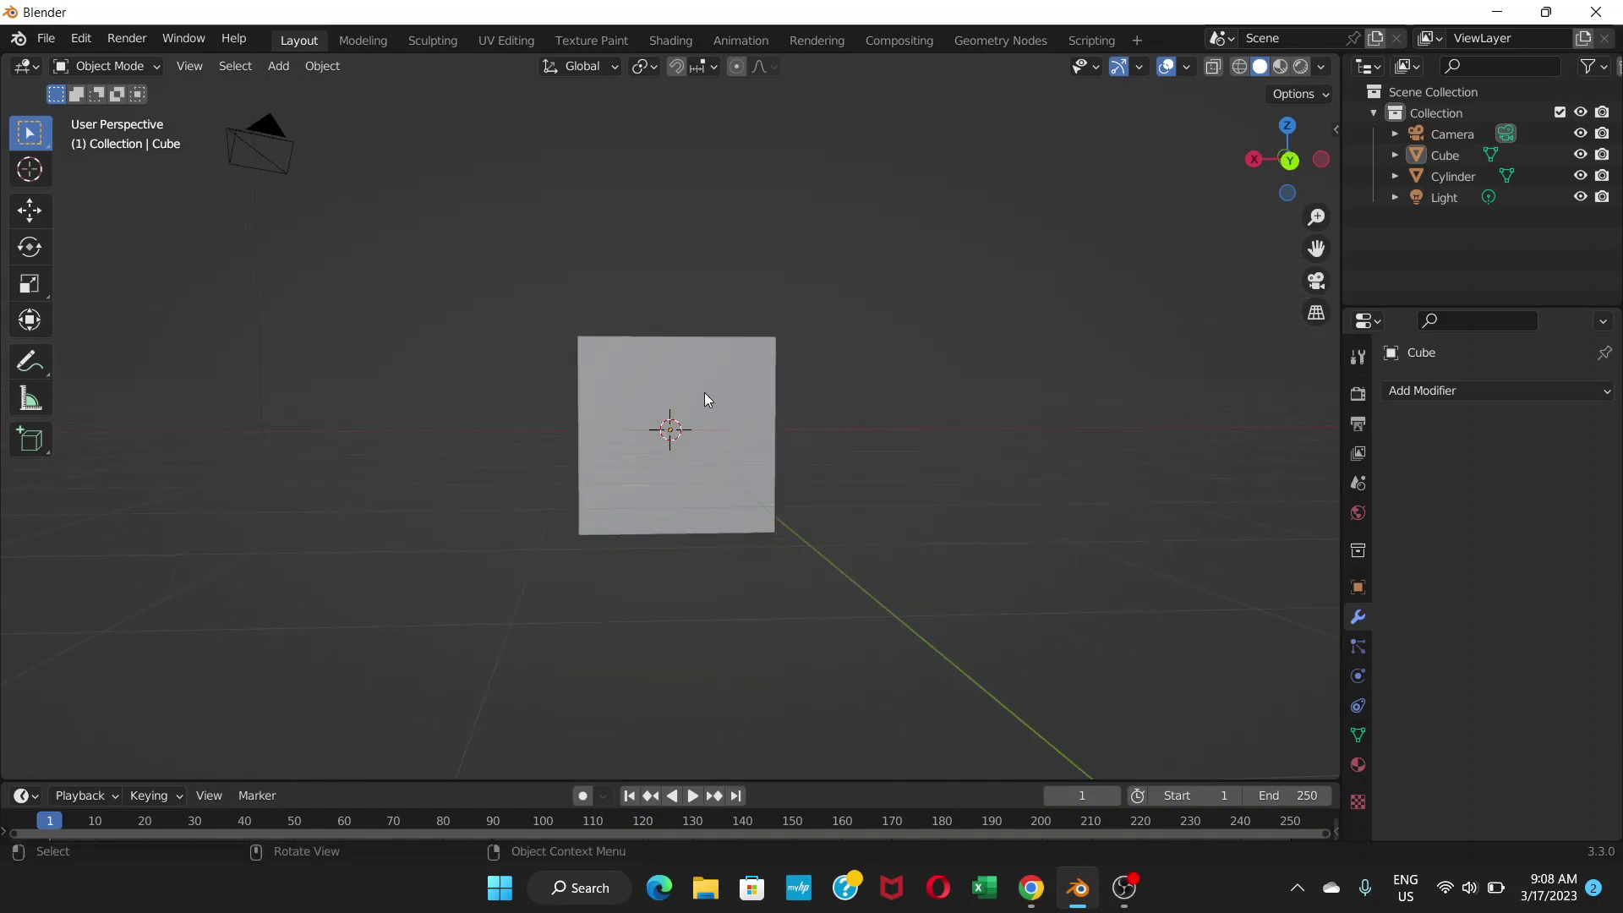